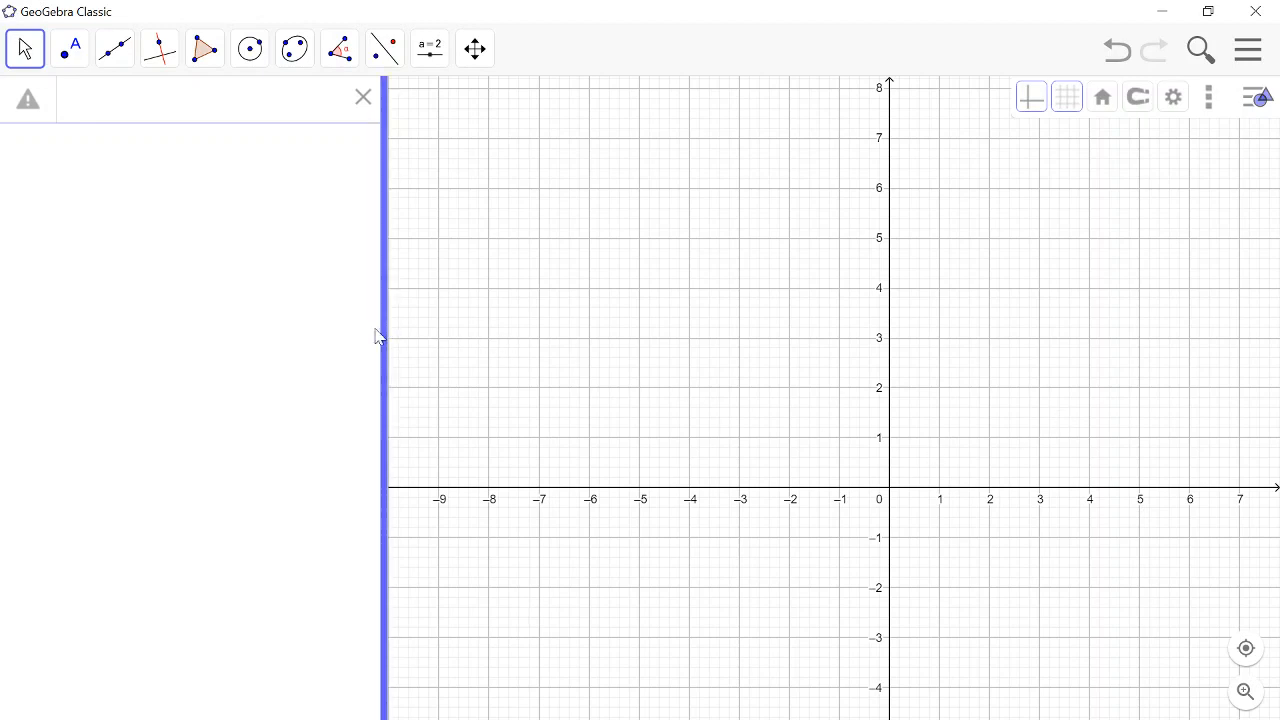
Narrow the Algebra view, and switch to the presentation PDF in the Edge browser with inking enabled
left_click_drag(378, 337, 223, 326)
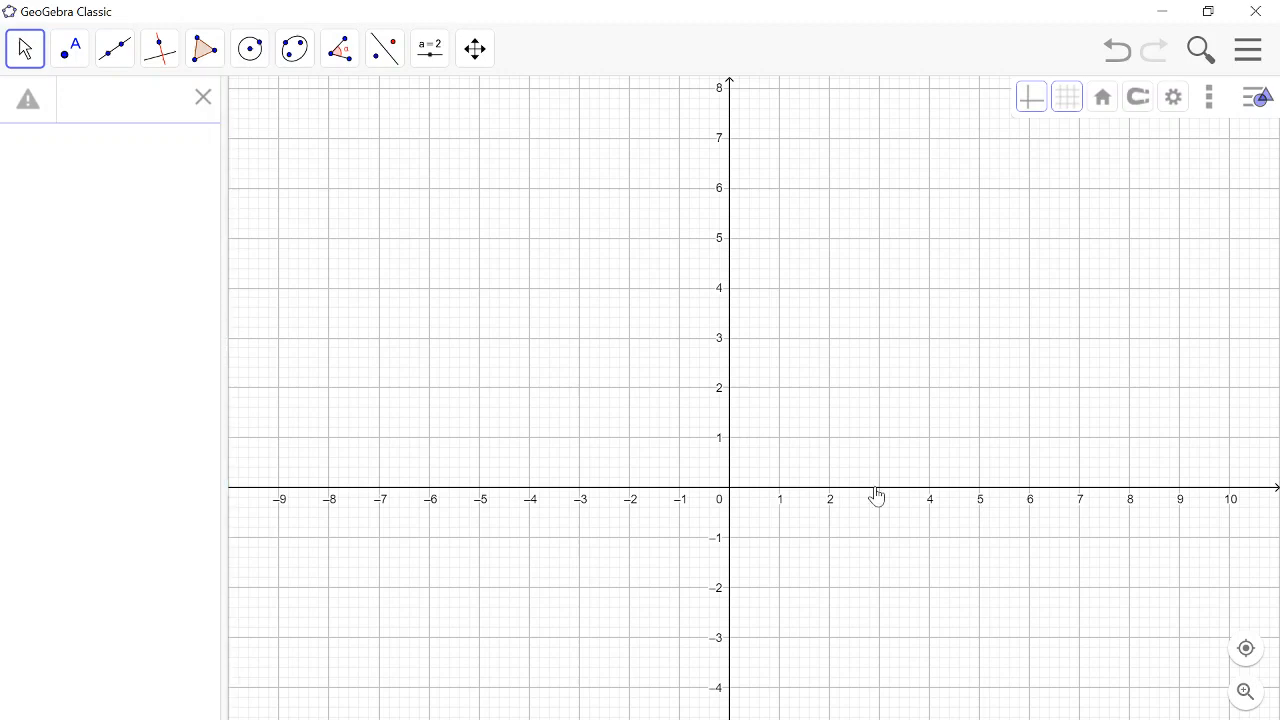
key("alt+Tab")
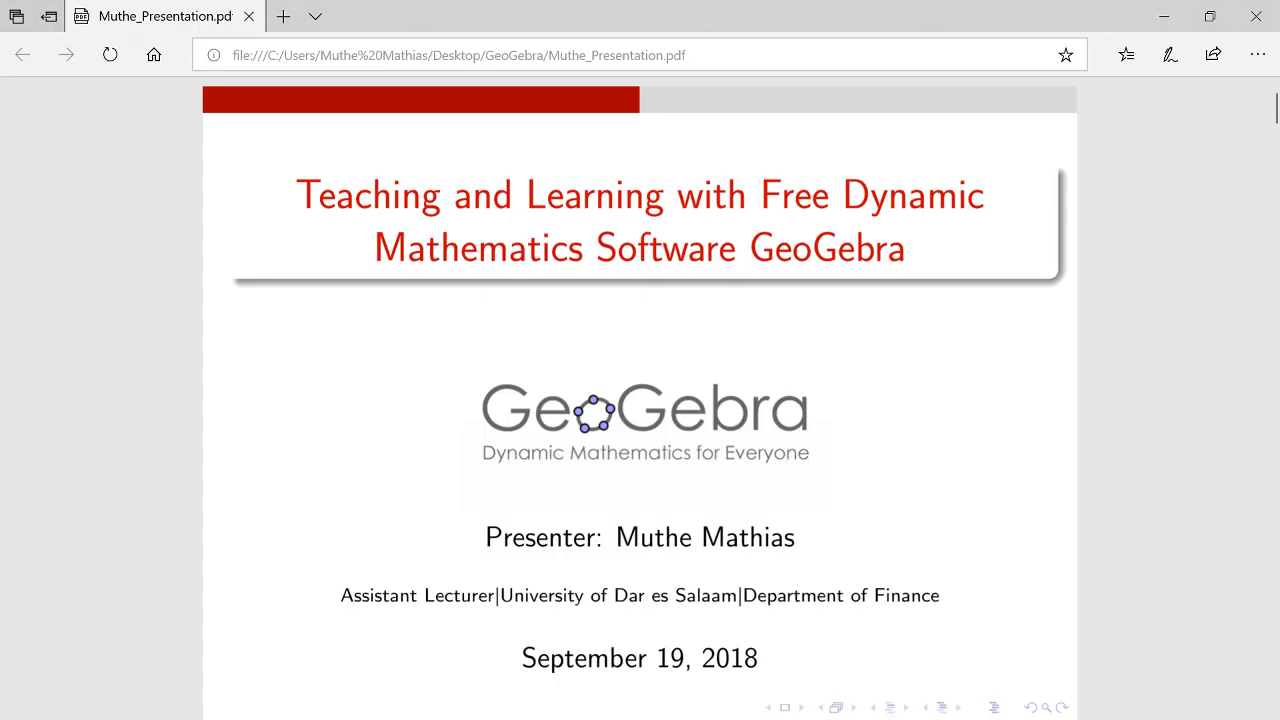
scroll(640, 400, "down", 1)
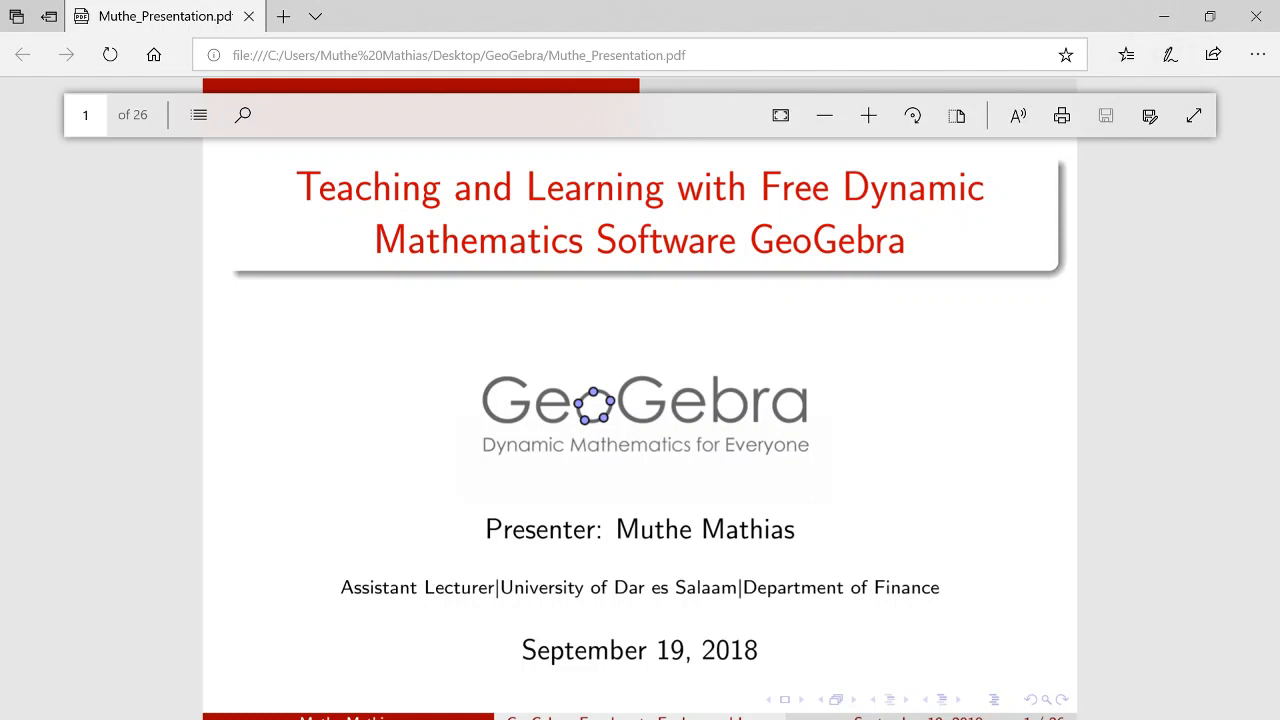
left_click(1170, 55)
left_click(1055, 55)
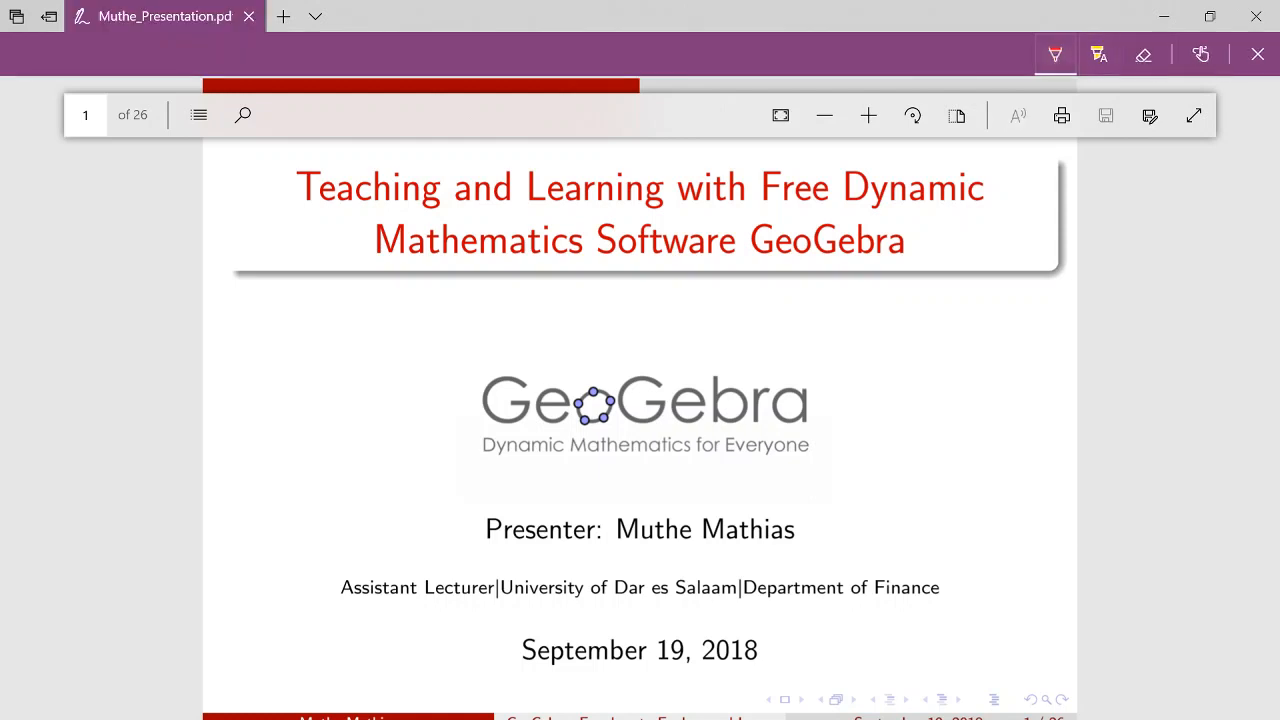
key("Escape")
Handwrite the coordinates (2, 3) in red on the title slide, beside the GeoGebra logo
left_click_drag(860, 408, 890, 438)
left_click_drag(900, 425, 908, 444)
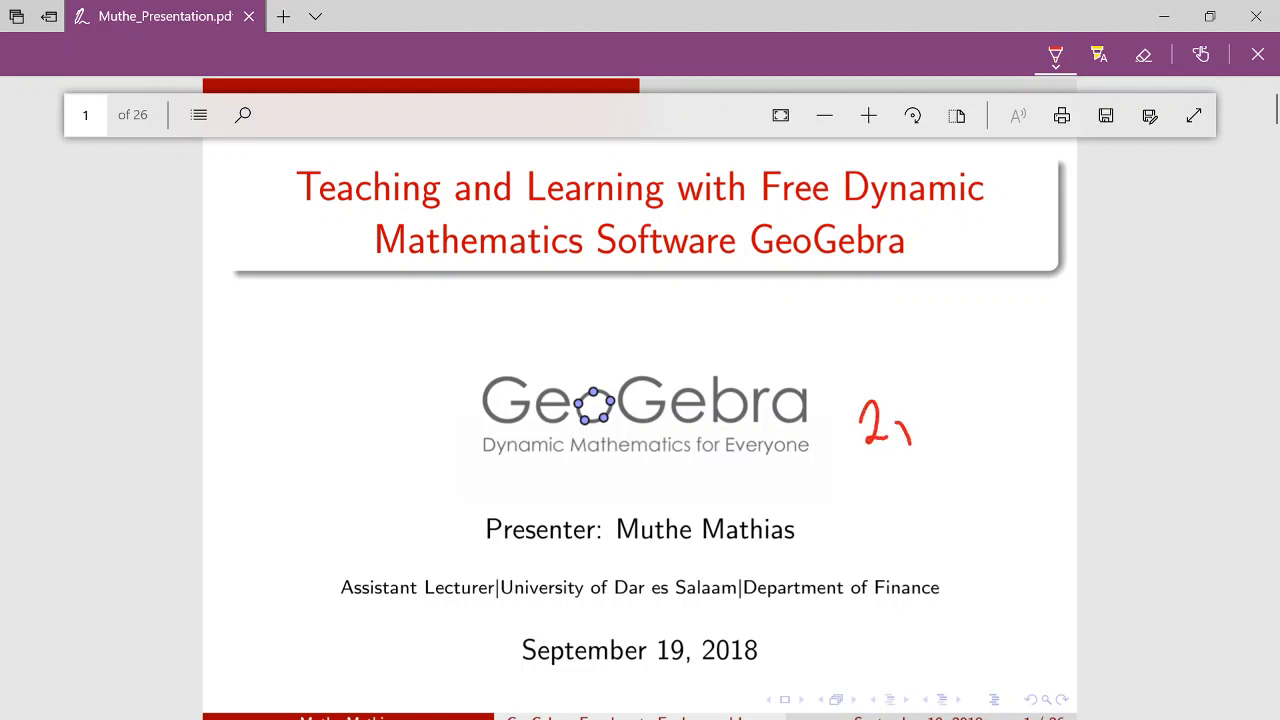
left_click_drag(916, 382, 928, 410)
left_click_drag(948, 368, 952, 406)
left_click_drag(874, 398, 908, 458)
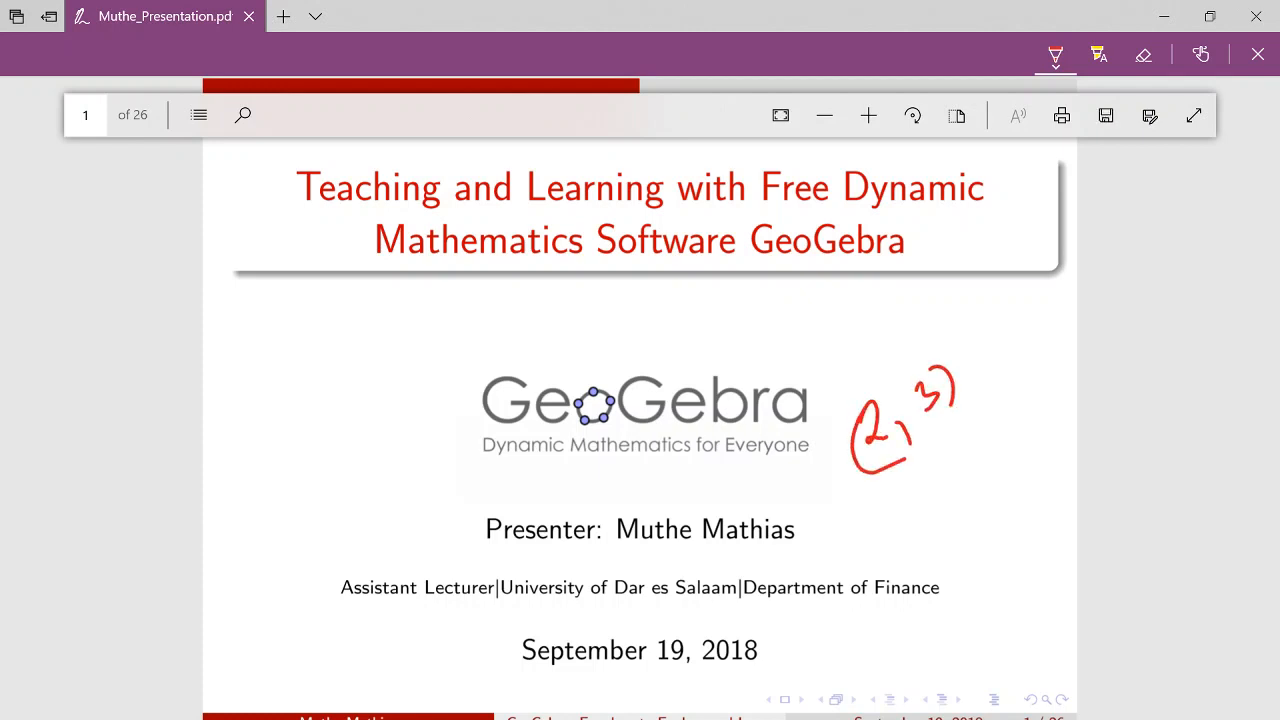
Switch to GeoGebra Classic and plot a point at (2, 3) with the Point tool
left_click(728, 719)
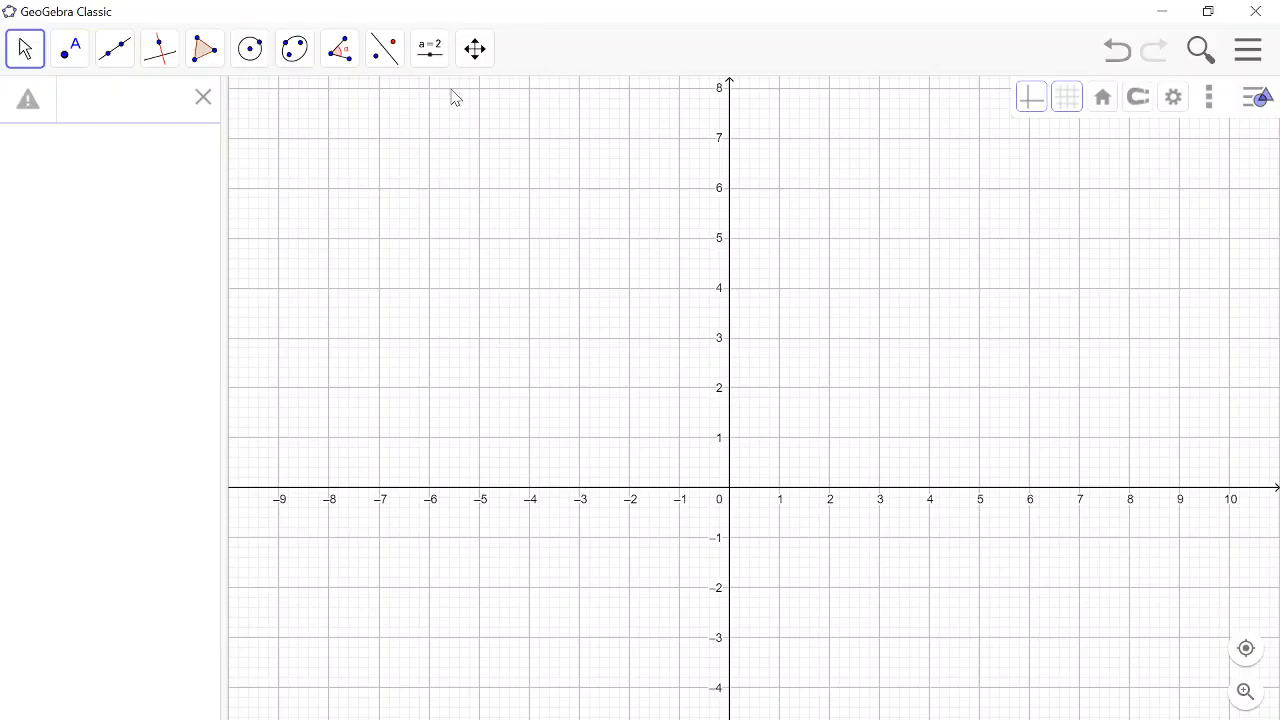
left_click(70, 60)
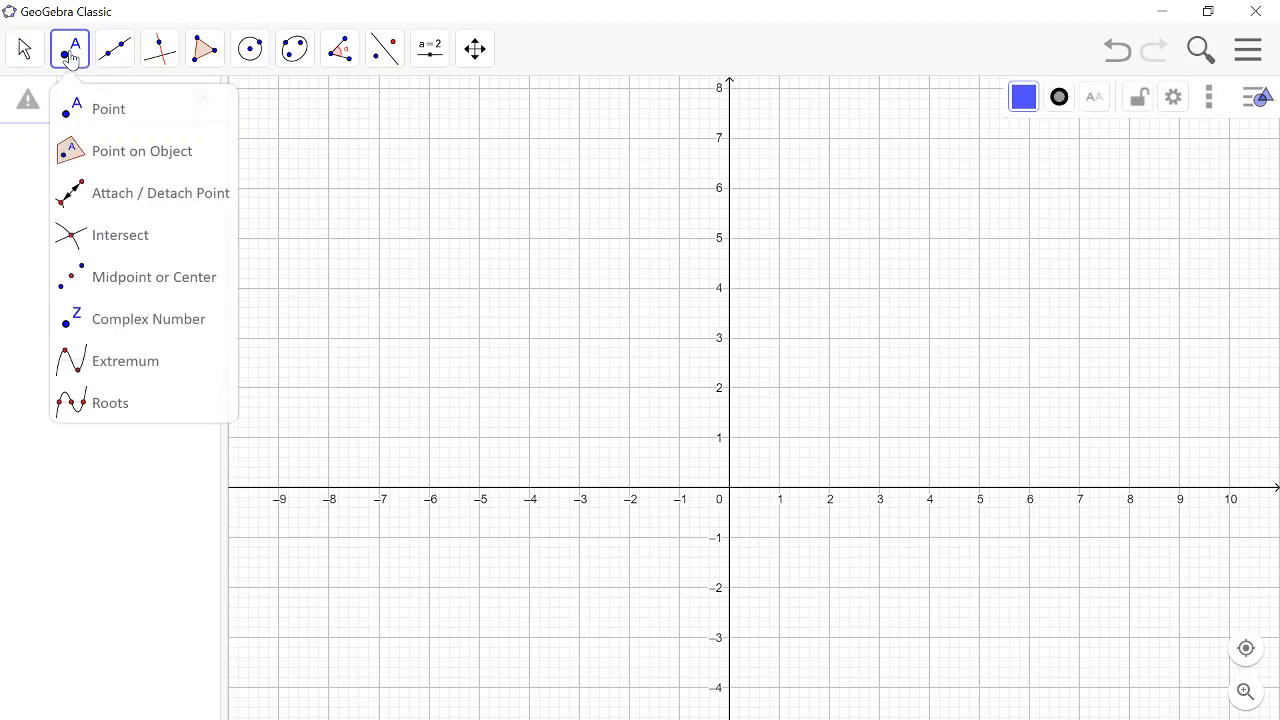
left_click(108, 122)
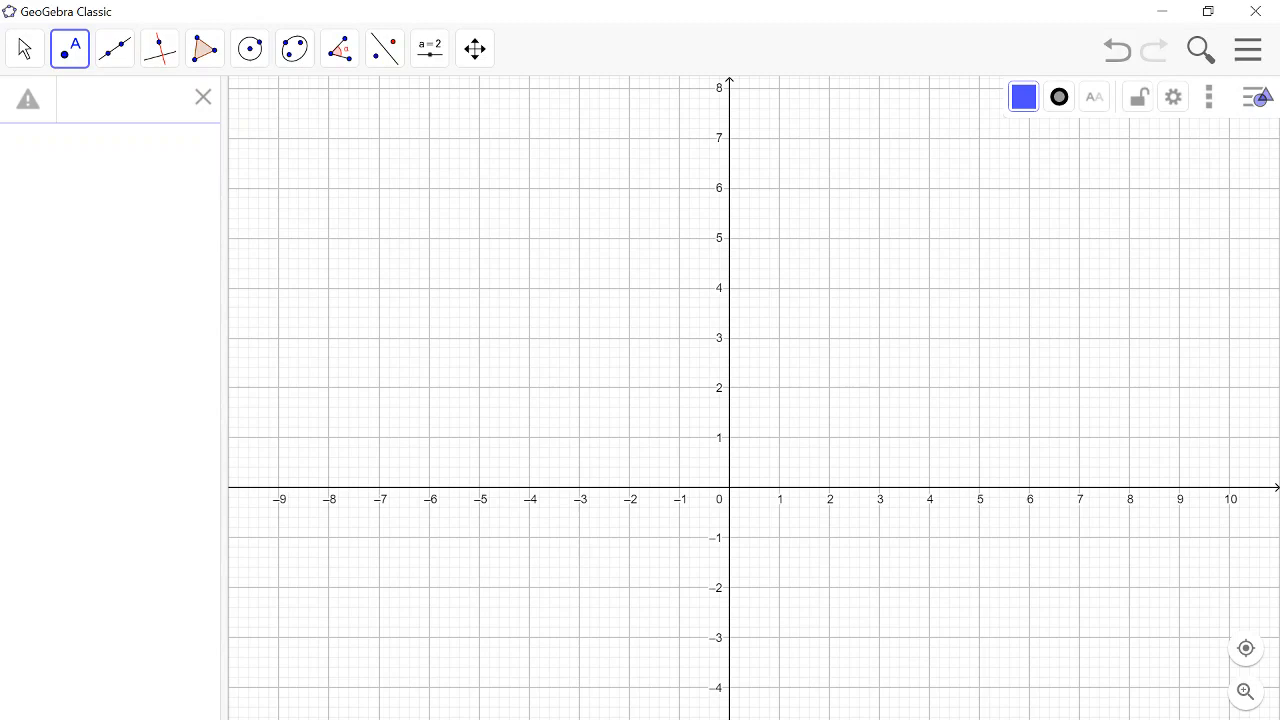
key("alt+Tab")
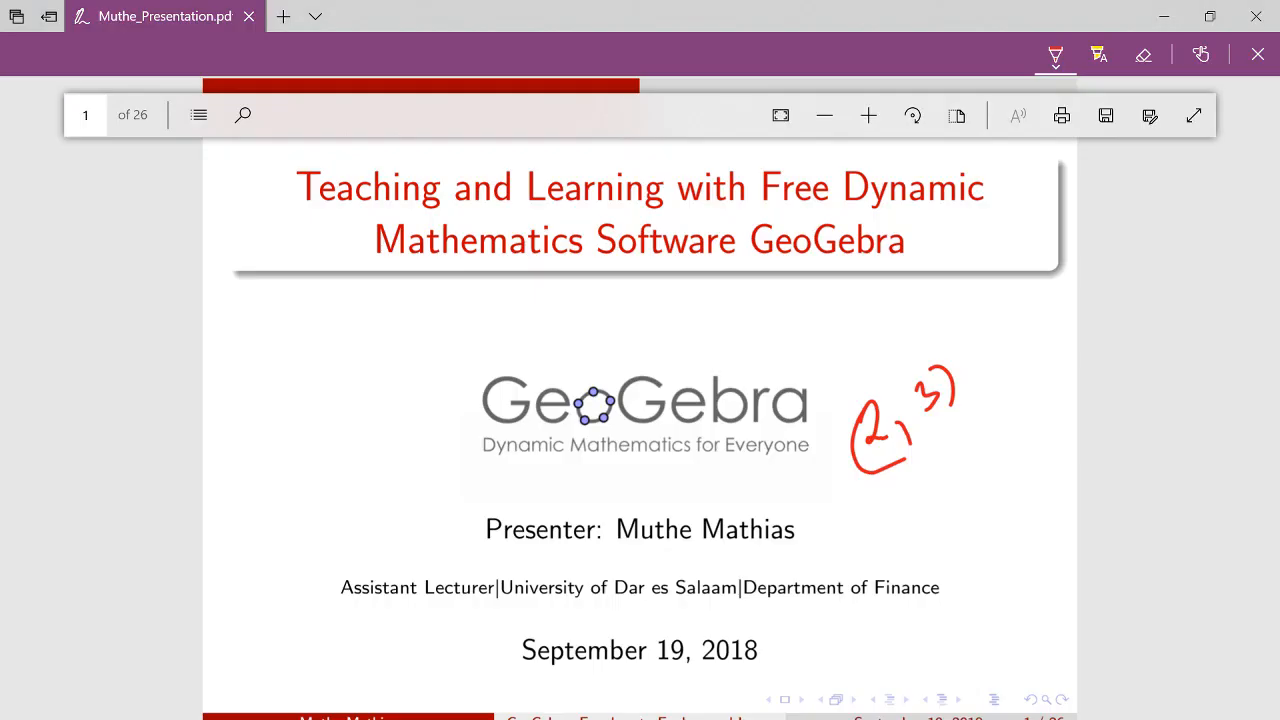
left_click(1162, 20)
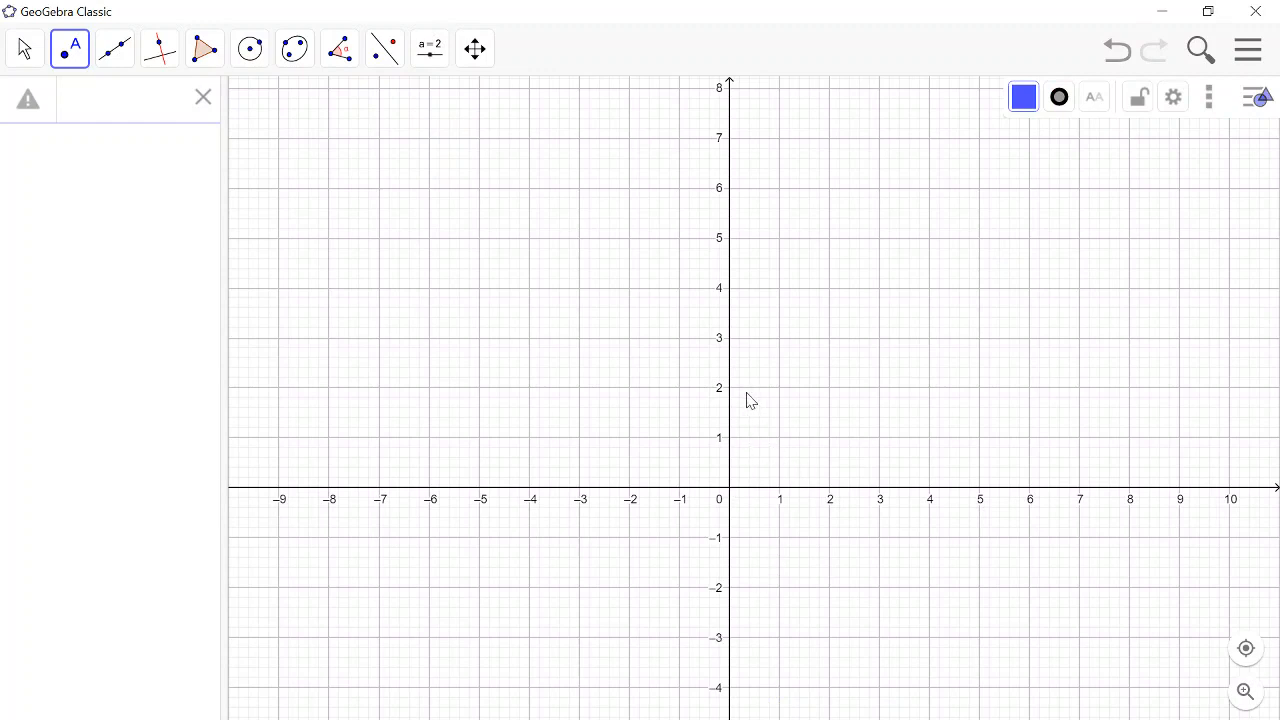
left_click(830, 340)
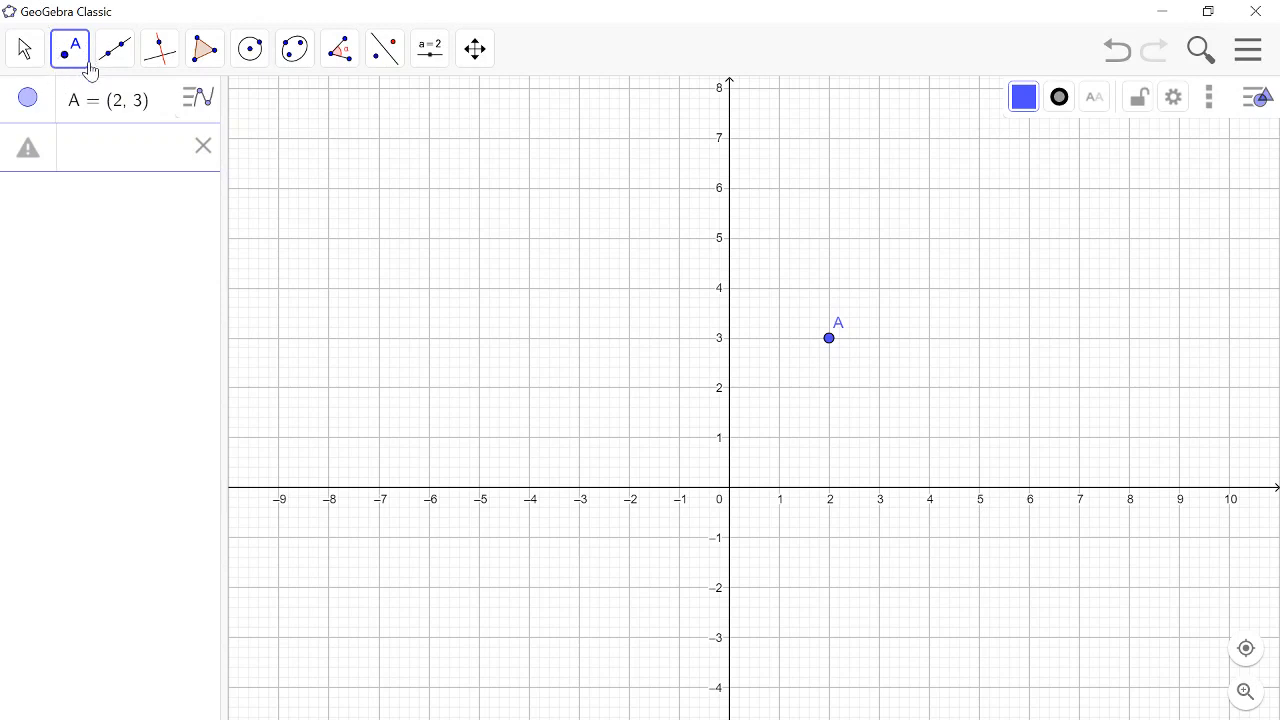
Activate the Move tool and widen the Algebra view to roughly a third of the window
left_click(27, 64)
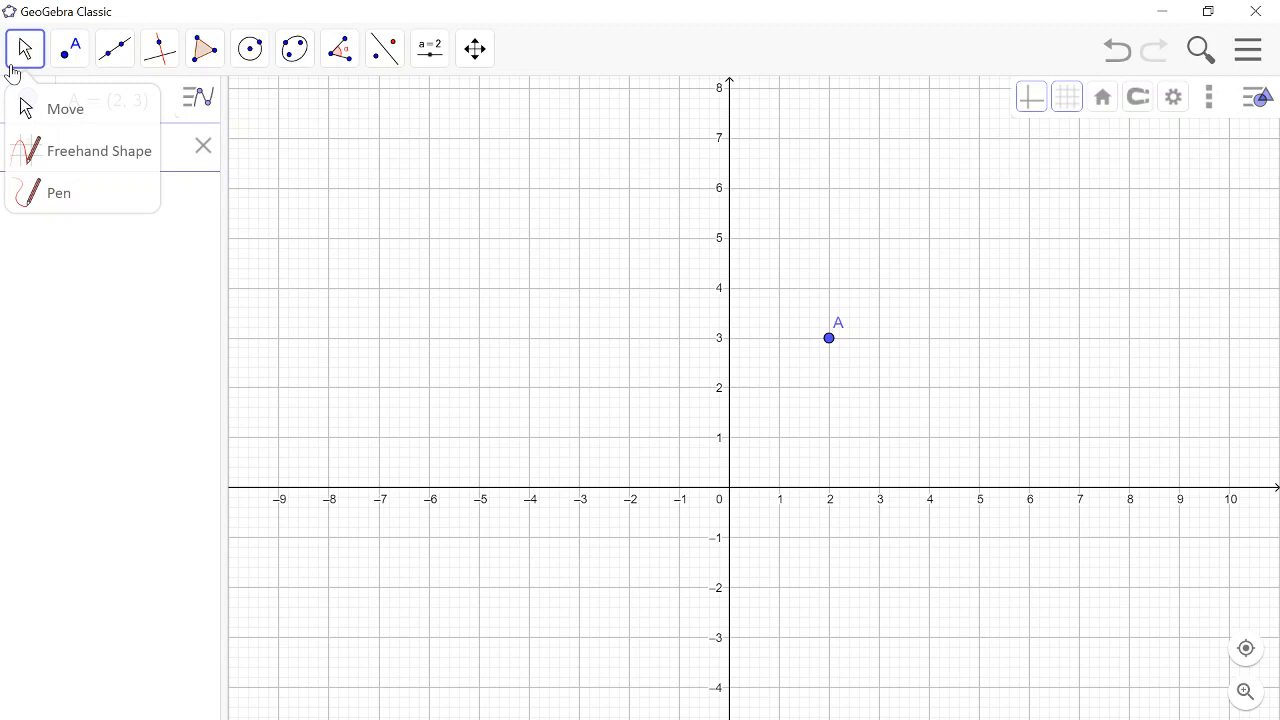
left_click(1031, 292)
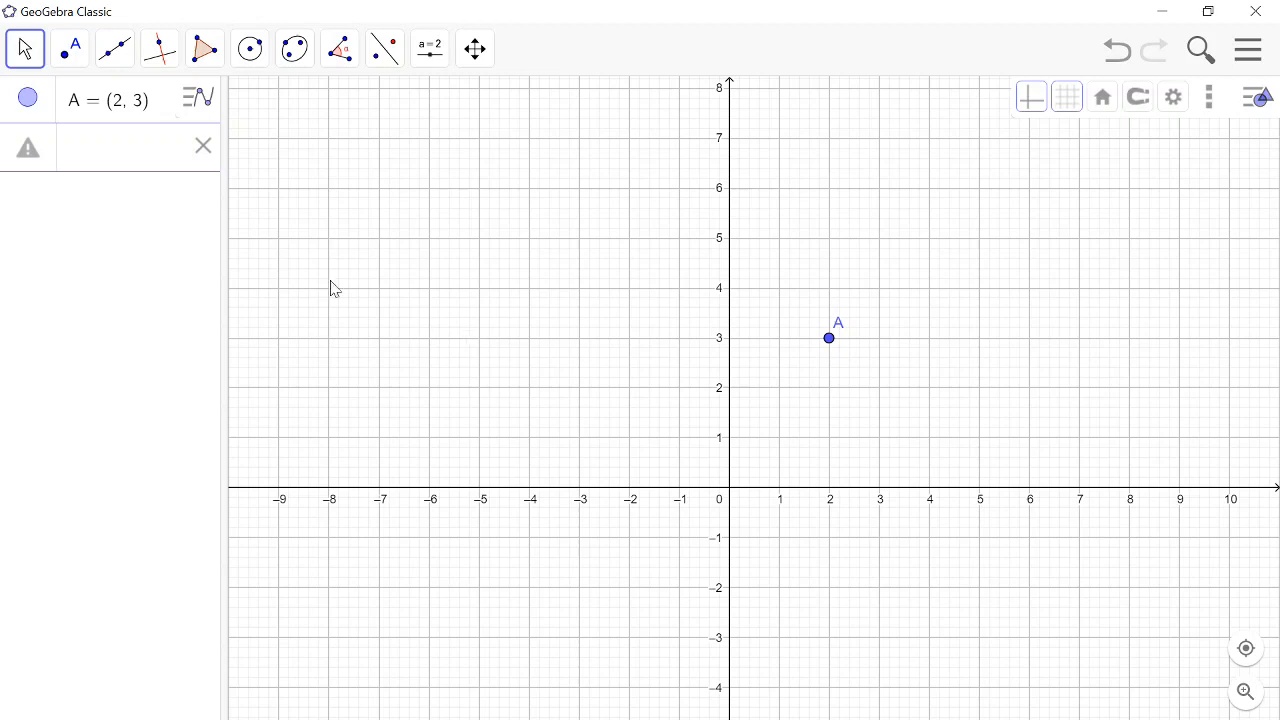
left_click_drag(229, 261, 400, 274)
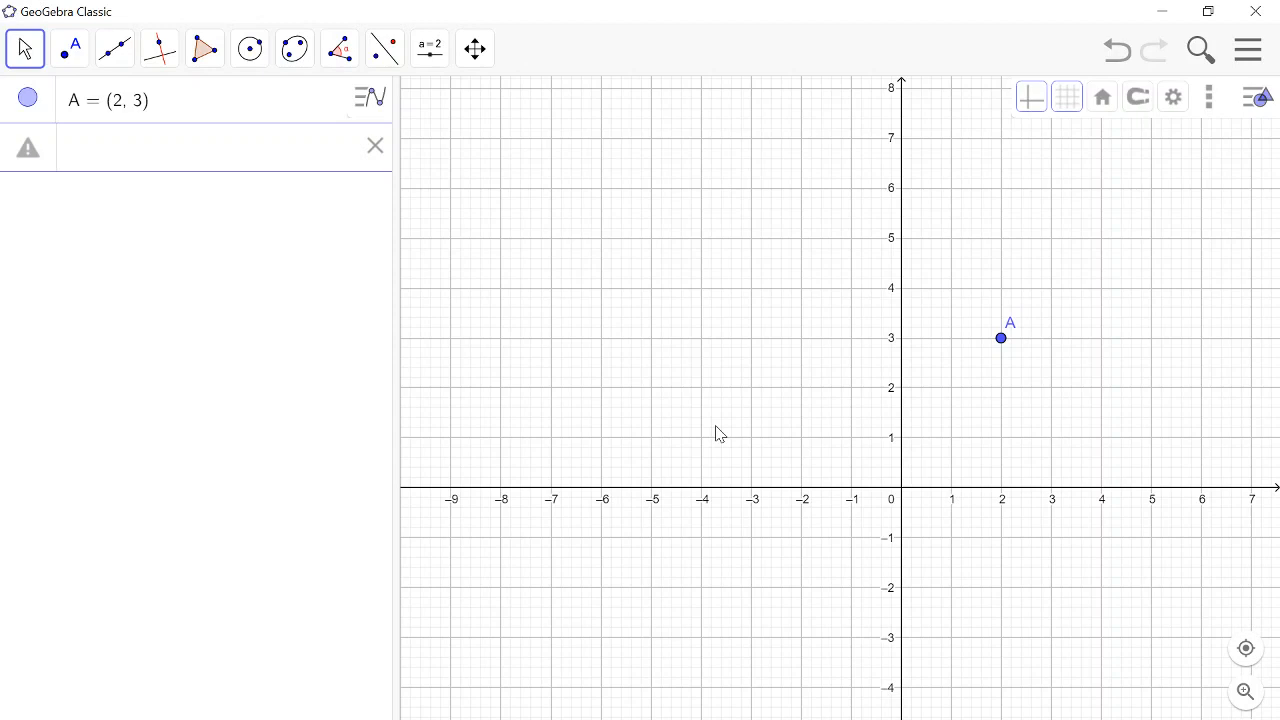
Delete point A from the construction and hide the on-screen keyboard
left_click(266, 113)
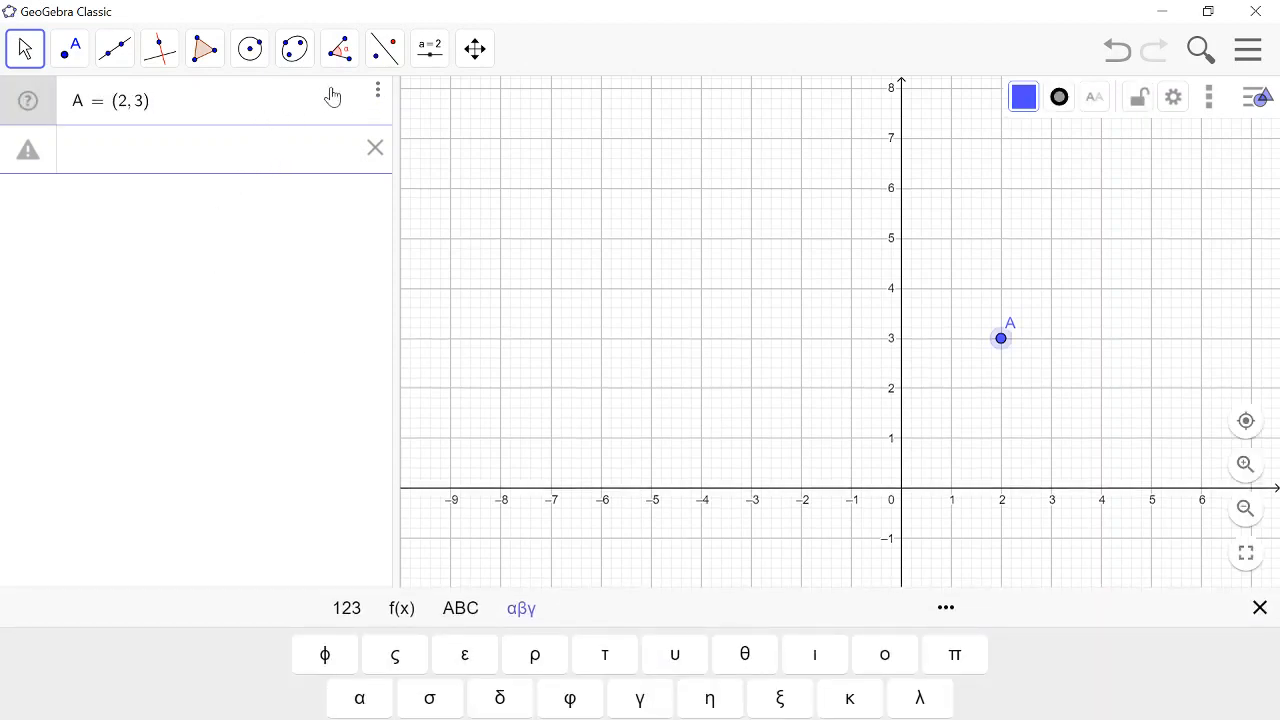
left_click(378, 91)
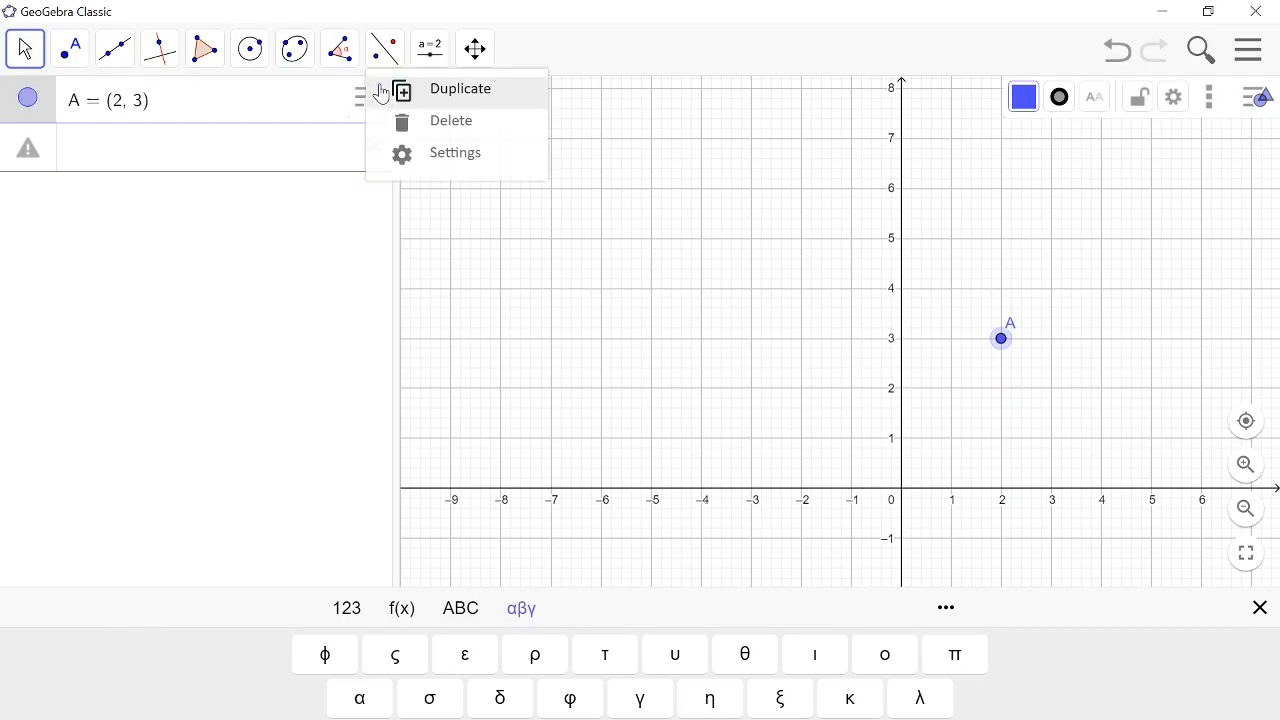
left_click(434, 130)
left_click(1260, 609)
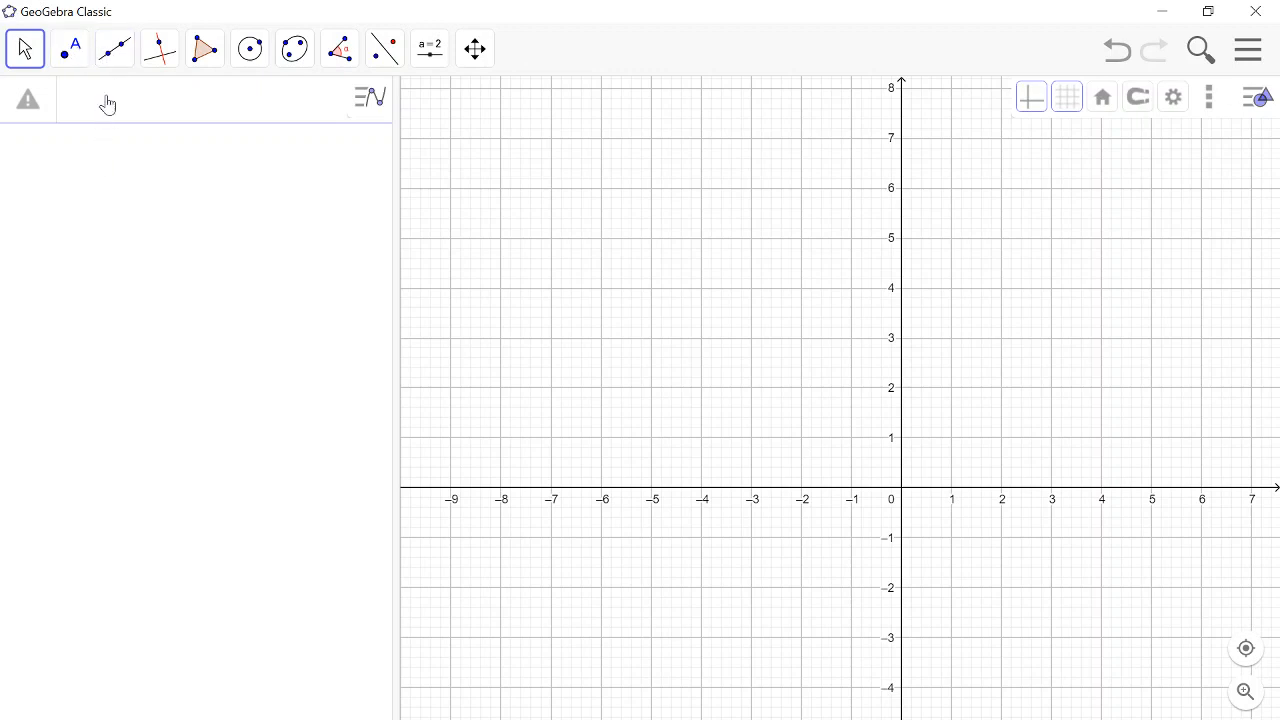
Activate the Line tool for drawing a line through two points
left_click(118, 60)
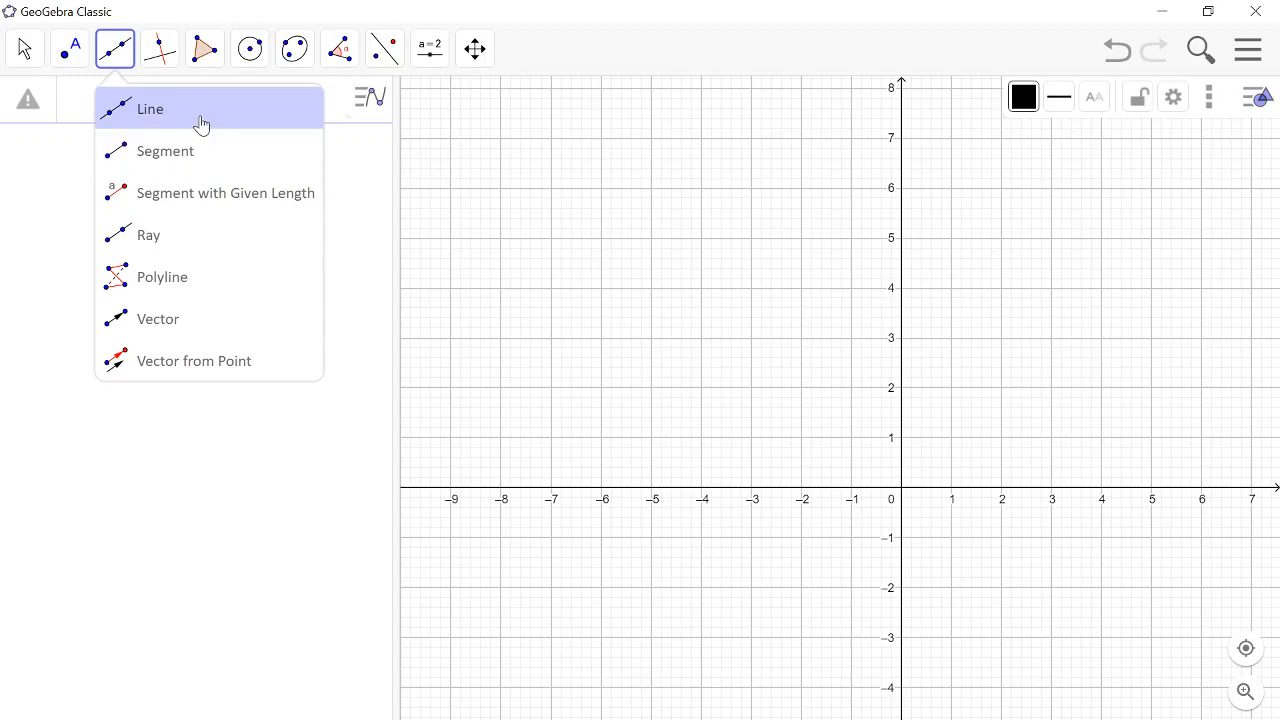
left_click(201, 124)
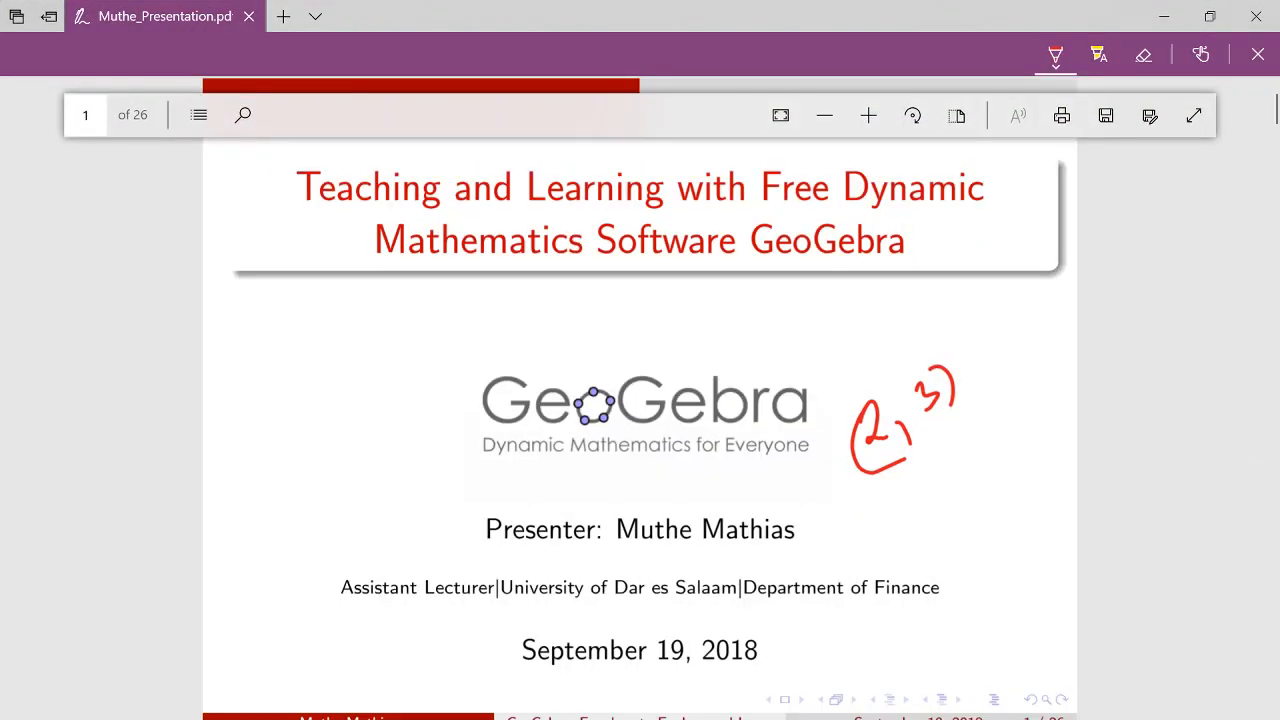
In the presentation PDF, handwrite a second (2, 3) in red near the title slide's lower-left area, beside the presenter line
scroll(709, 646, "down", 20)
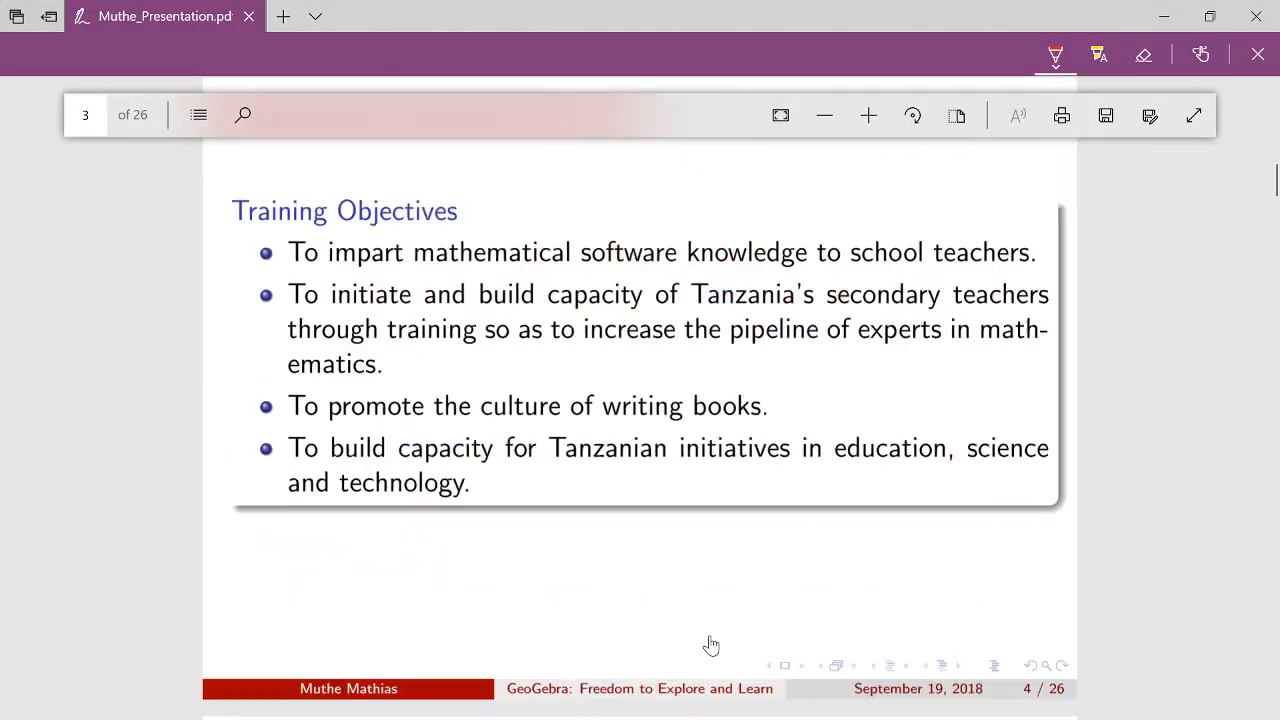
scroll(711, 643, "down", 20)
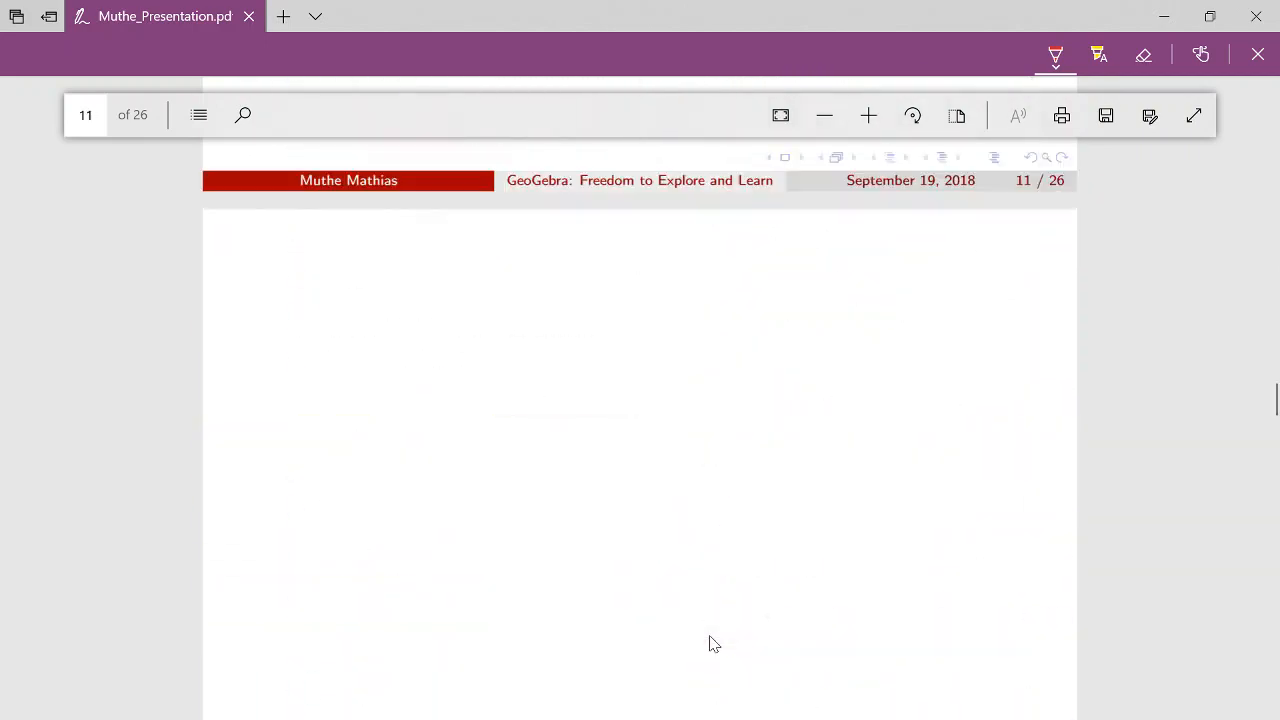
scroll(713, 644, "down", 20)
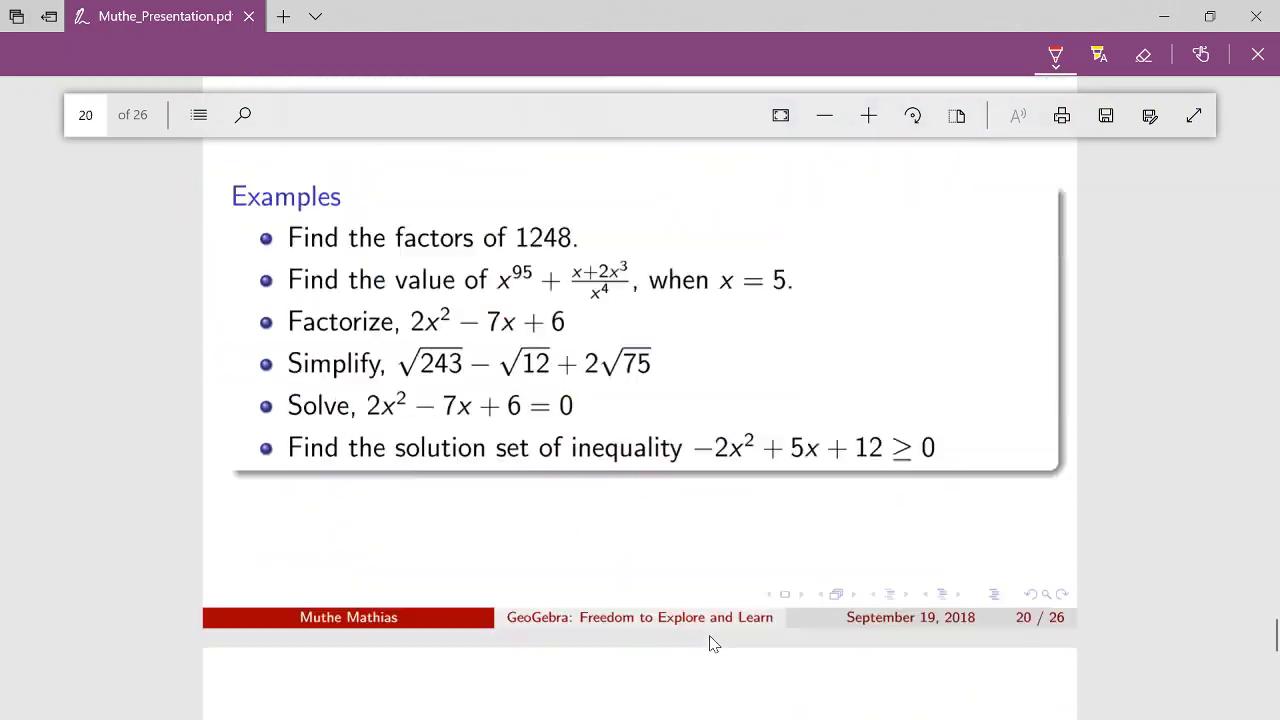
scroll(713, 644, "up", 4)
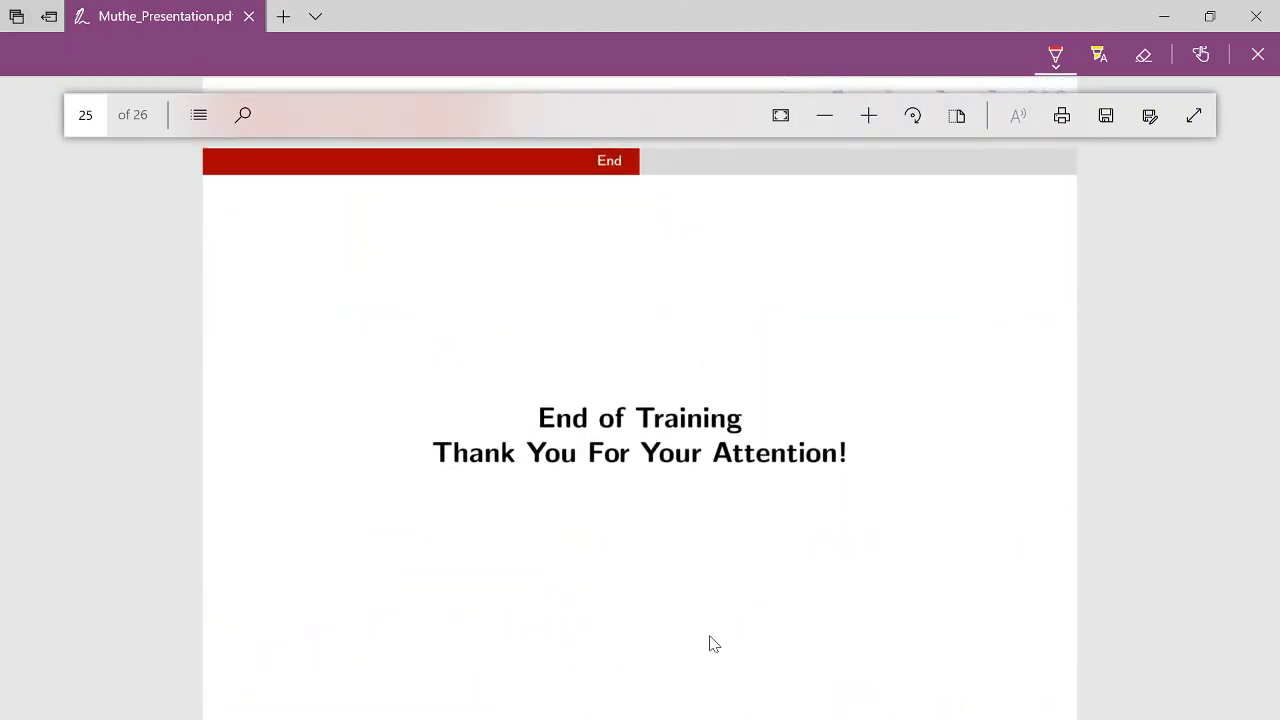
scroll(713, 644, "up", 20)
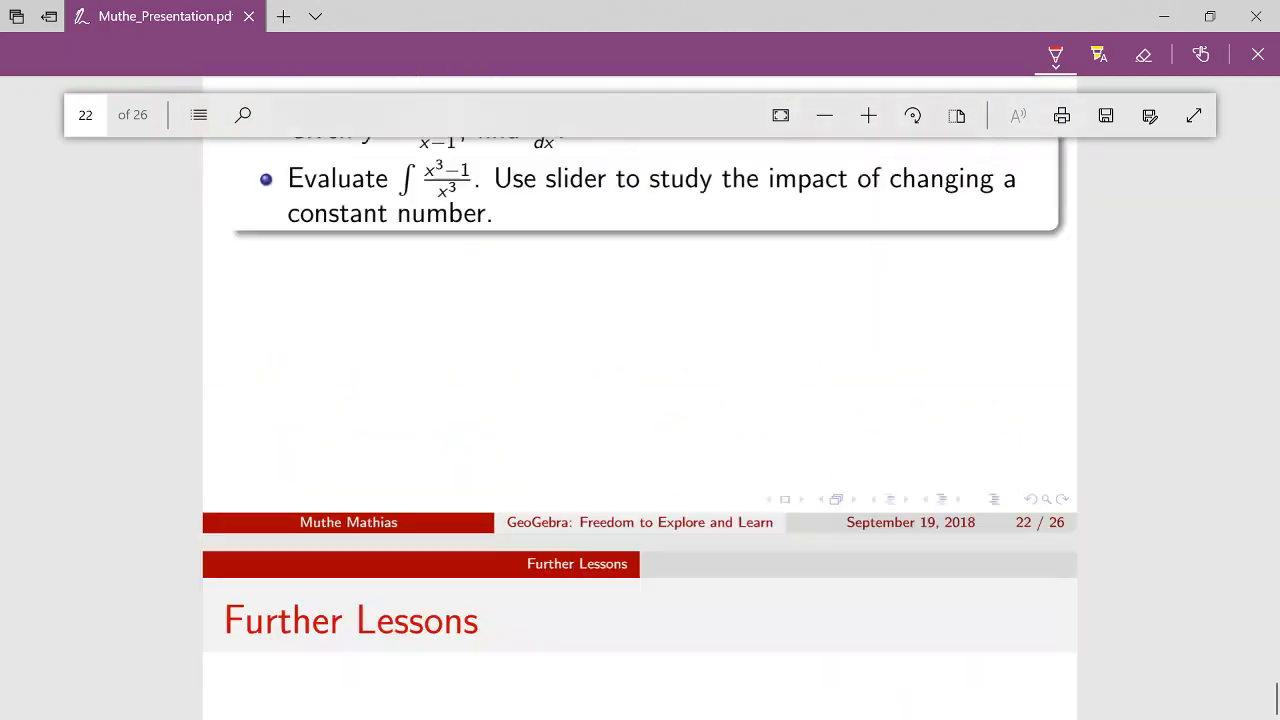
scroll(713, 644, "up", 20)
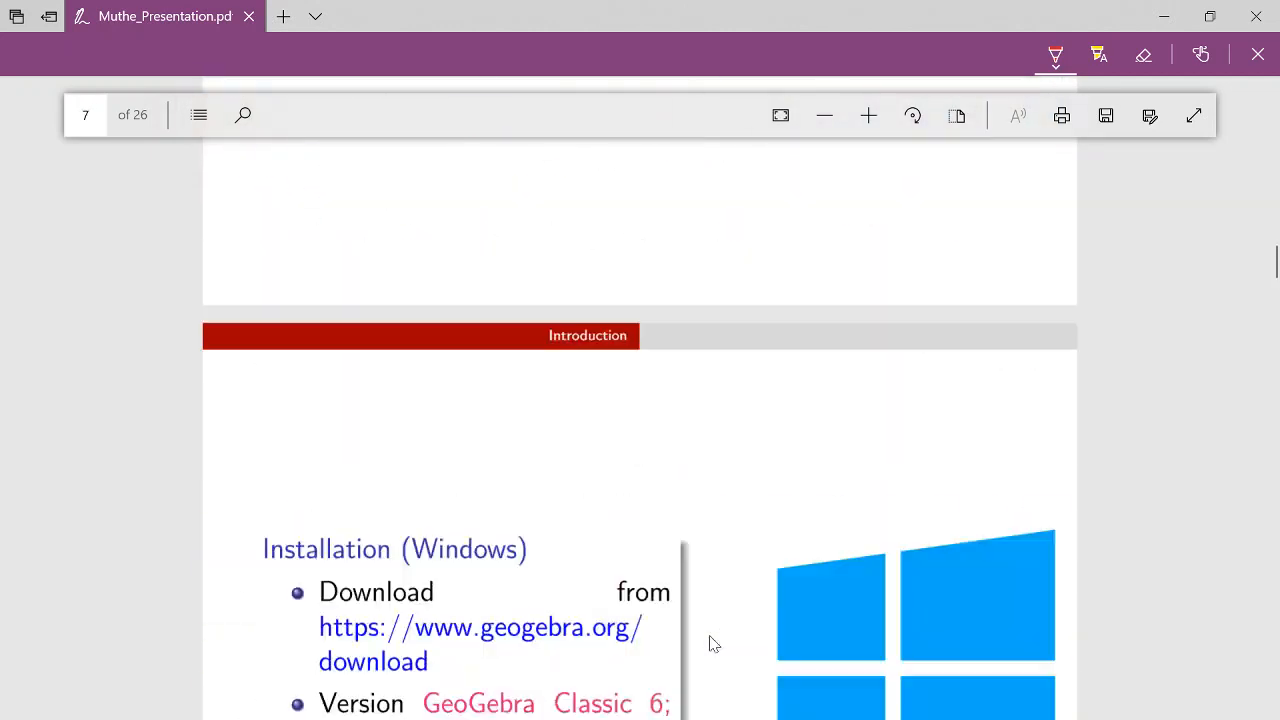
scroll(713, 644, "down", 1)
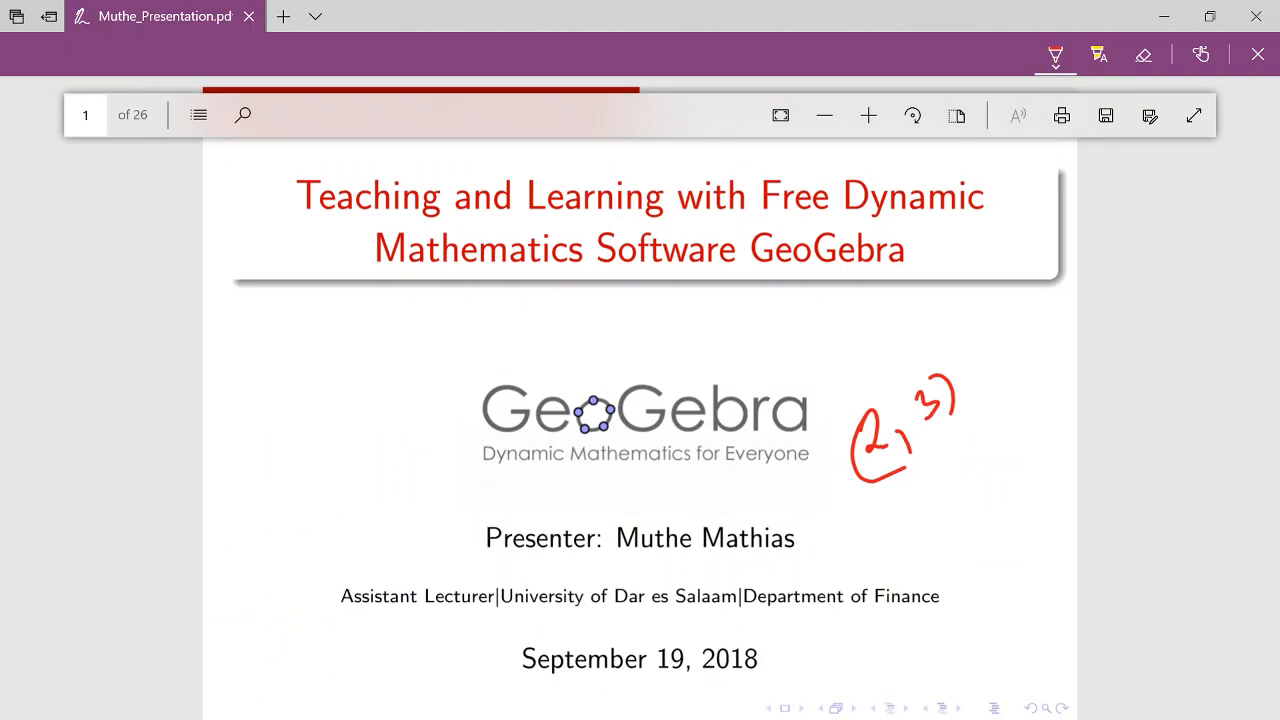
mouse_move(228, 526)
left_mouse_down()
mouse_move(250, 548)
mouse_move(241, 553)
left_mouse_up()
left_click_drag(270, 530, 266, 549)
mouse_move(264, 496)
left_mouse_down()
mouse_move(286, 508)
mouse_move(279, 526)
left_mouse_up()
mouse_move(289, 484)
left_mouse_down()
mouse_move(285, 520)
mouse_move(247, 565)
left_mouse_up()
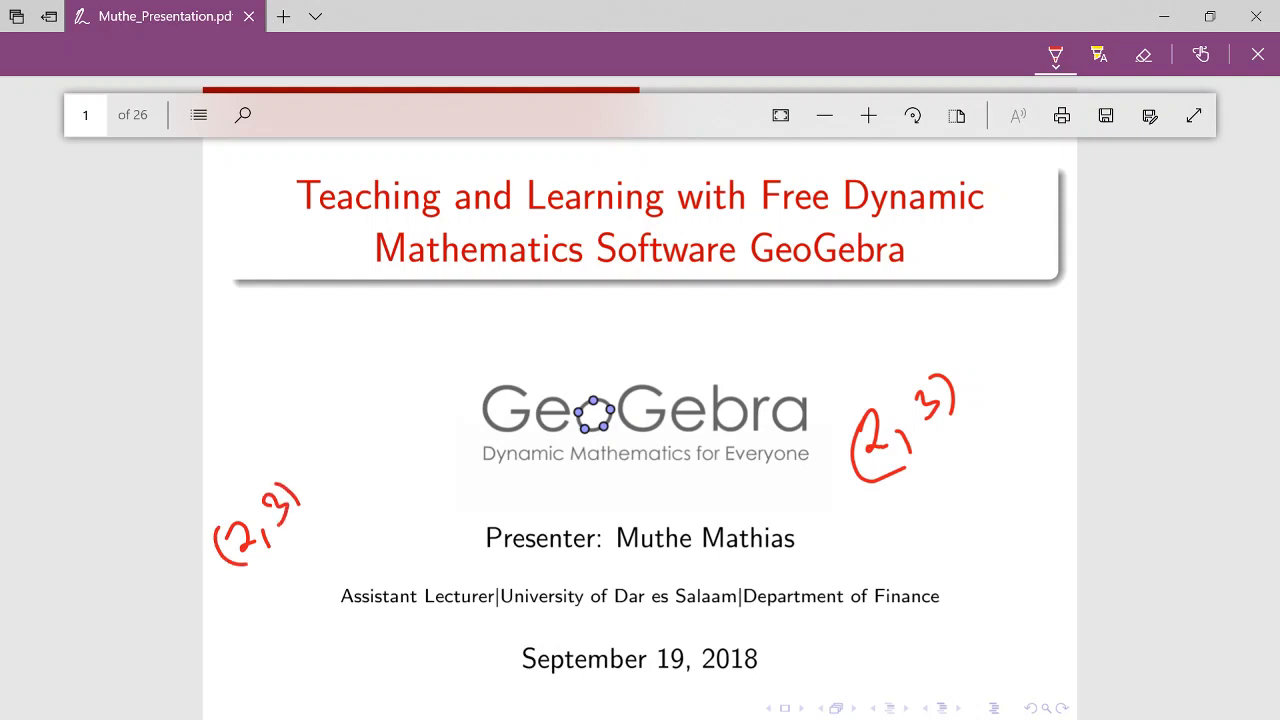
Change the pen colour to dark green and handwrite (0, 5) on the title slide, between the title and the lower (2, 3)
left_click(1055, 55)
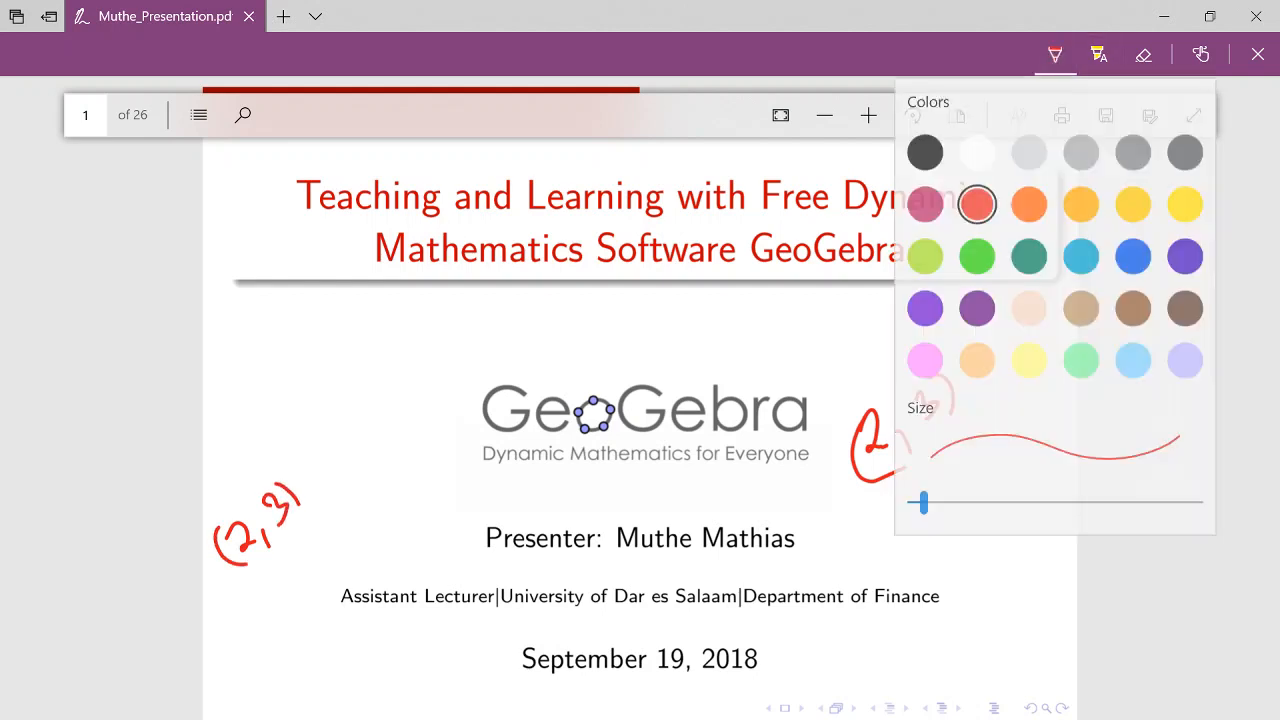
left_click(1029, 251)
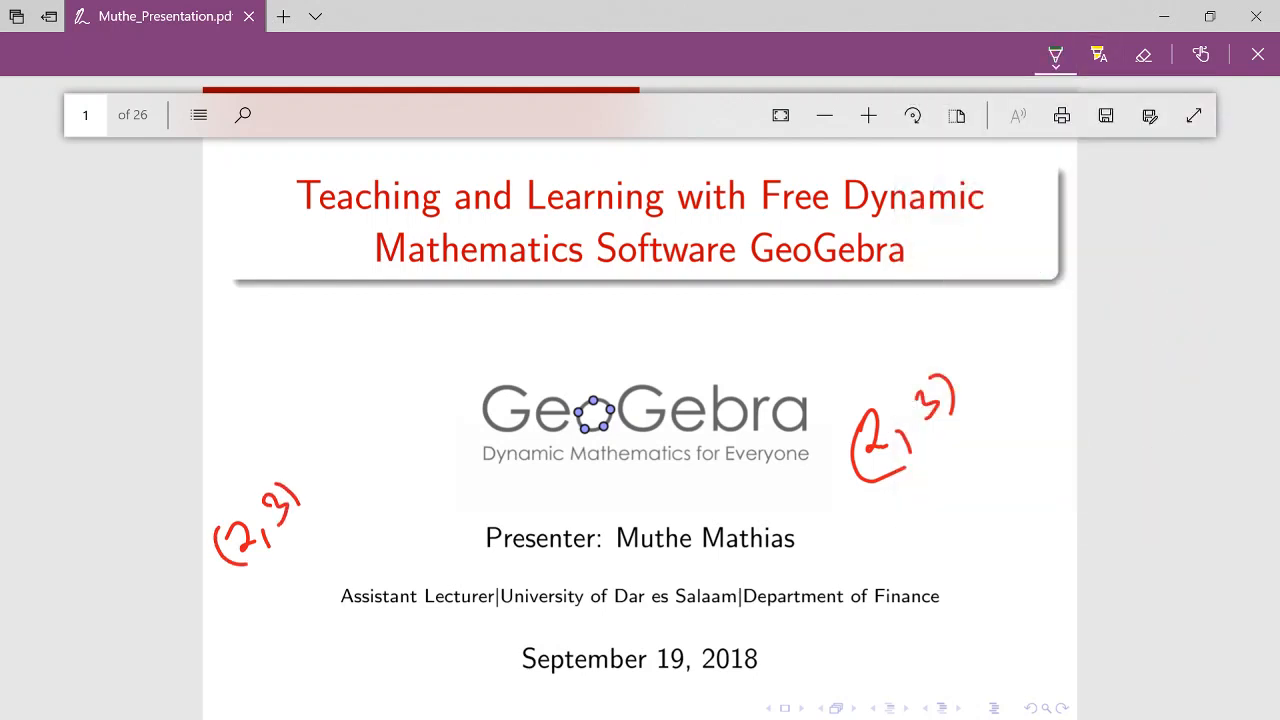
left_click_drag(347, 396, 376, 418)
mouse_move(378, 342)
left_mouse_down()
mouse_move(376, 386)
mouse_move(392, 322)
left_mouse_up()
left_click_drag(396, 322, 408, 366)
left_click_drag(332, 378, 346, 438)
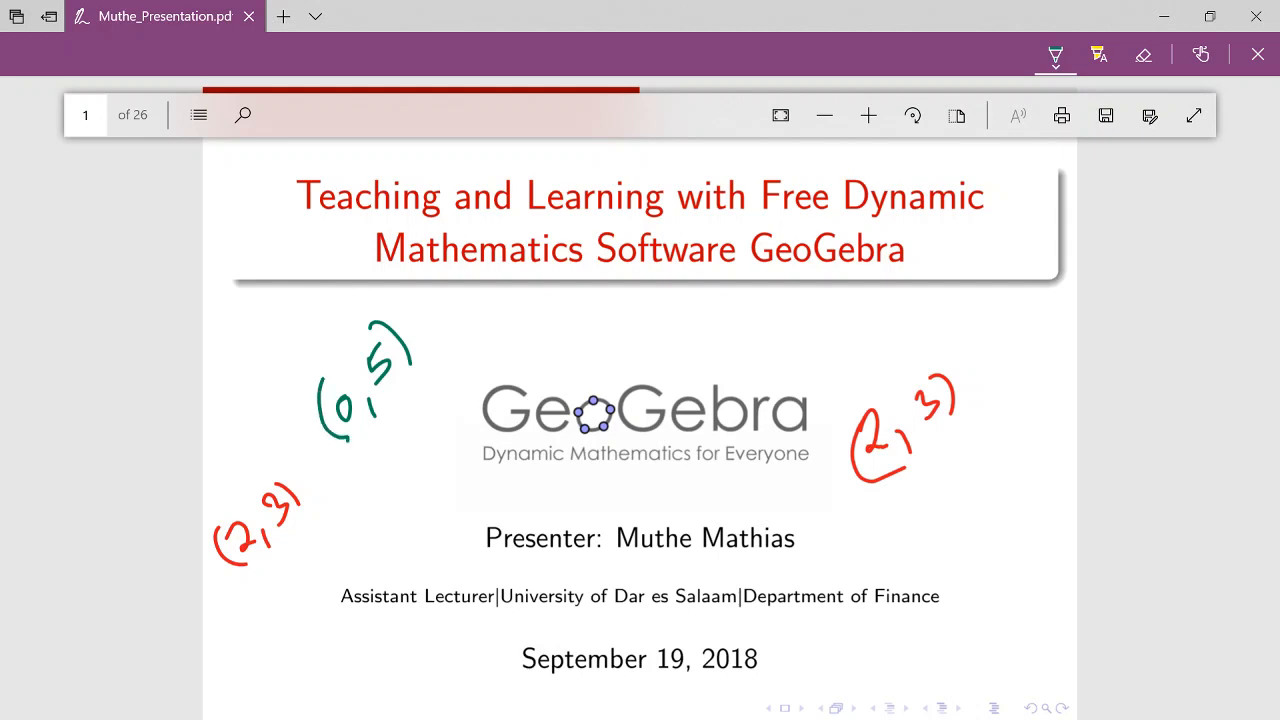
left_click_drag(253, 592, 324, 486)
Switch to GeoGebra Classic and draw a line through (2, 3) and the y-axis point (0, 5)
key("alt+Tab")
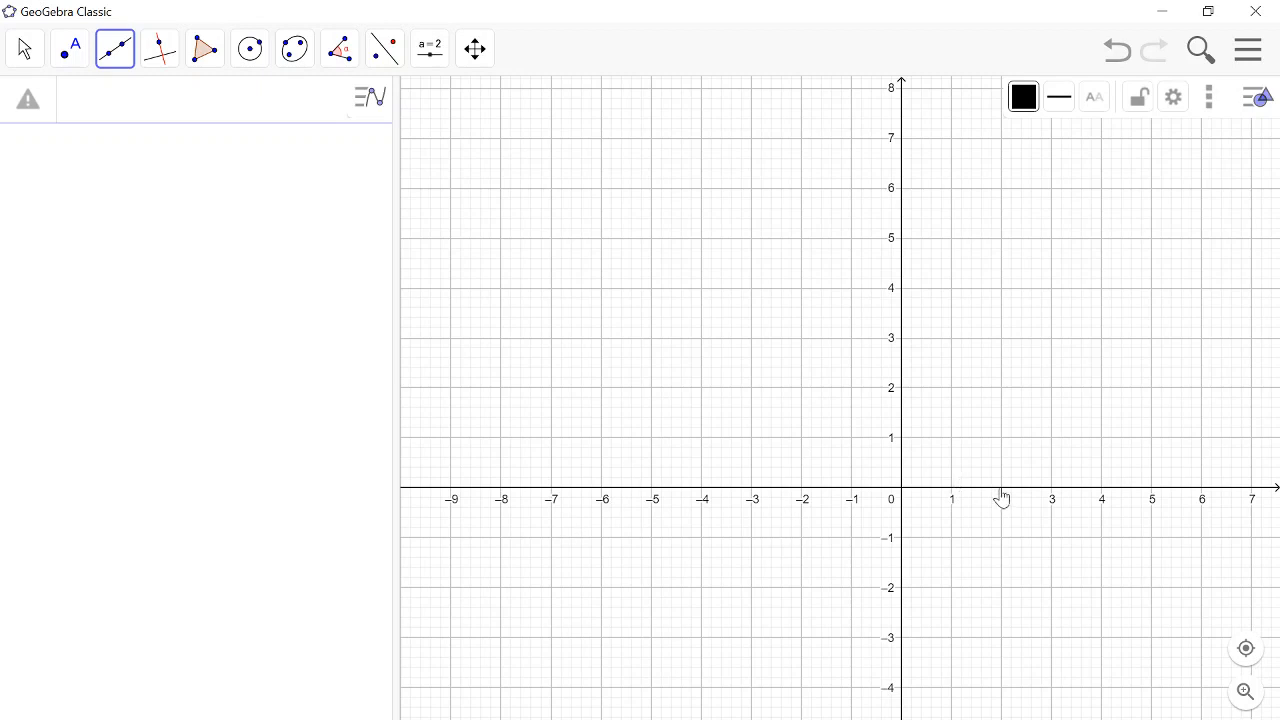
left_click(1001, 339)
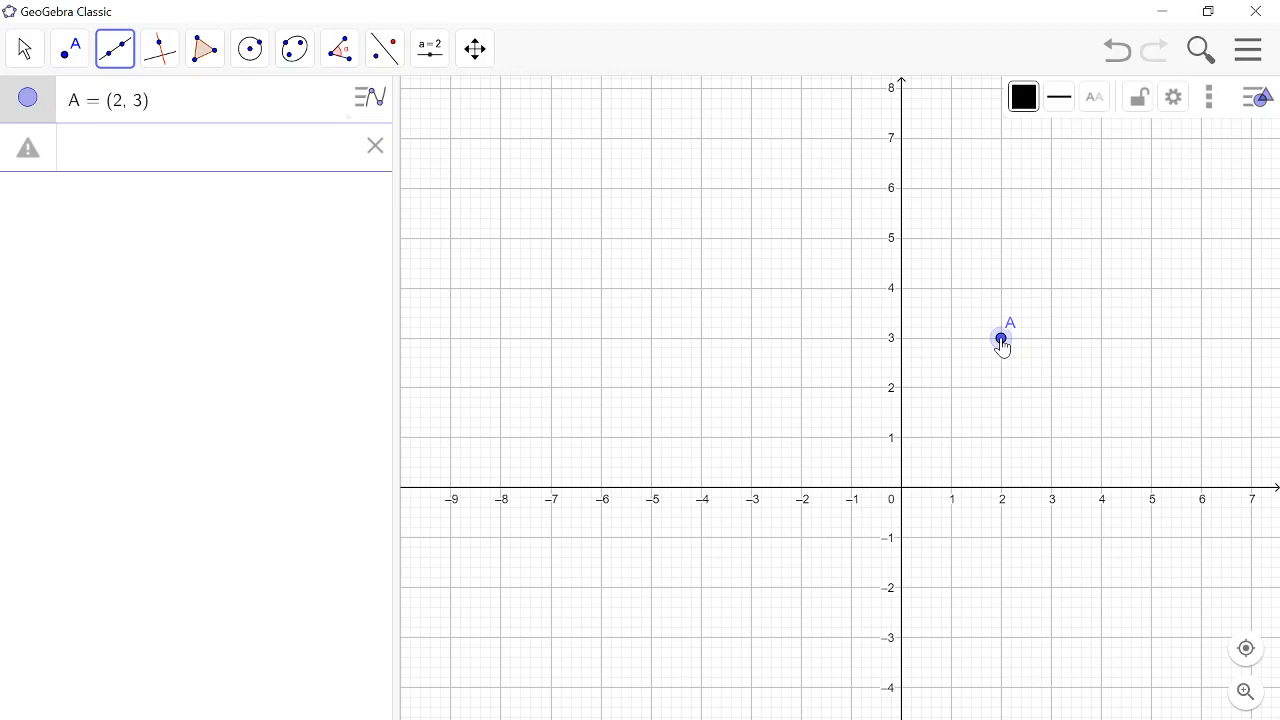
left_click(1000, 340)
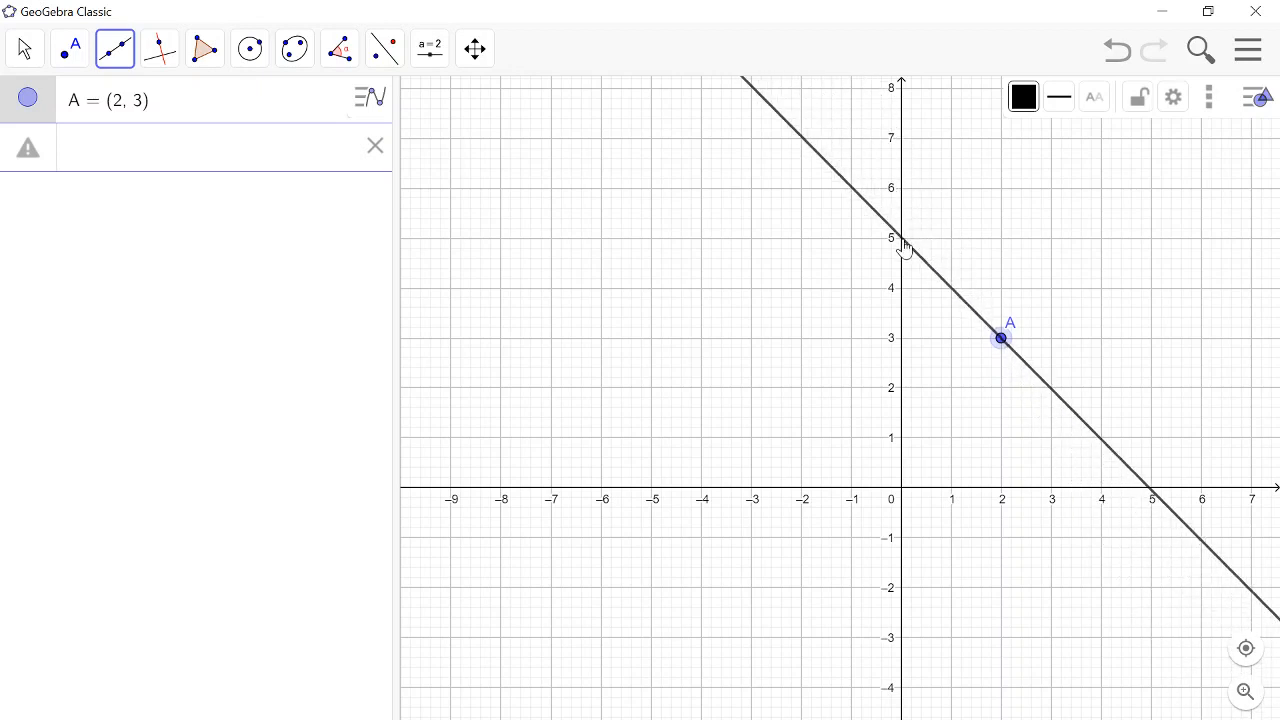
left_click(902, 240)
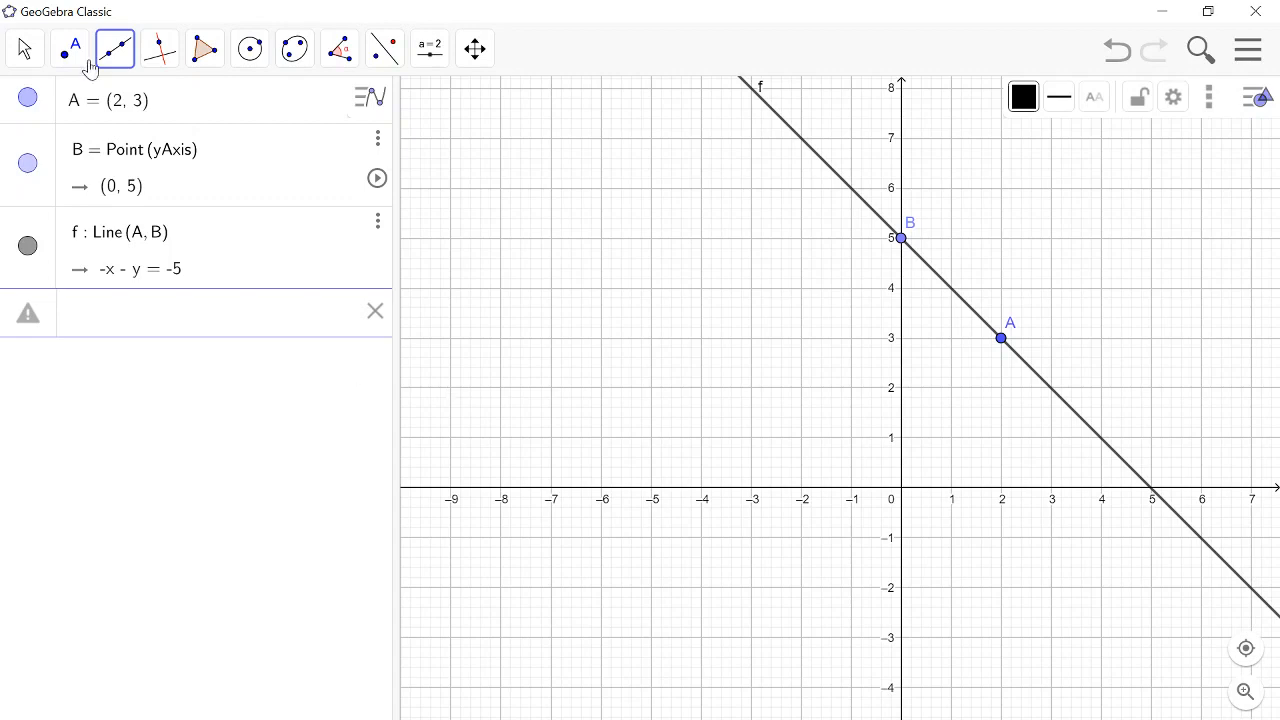
Delete line f and both of its defining points, B on the y-axis and A at (2, 3)
left_click(16, 54)
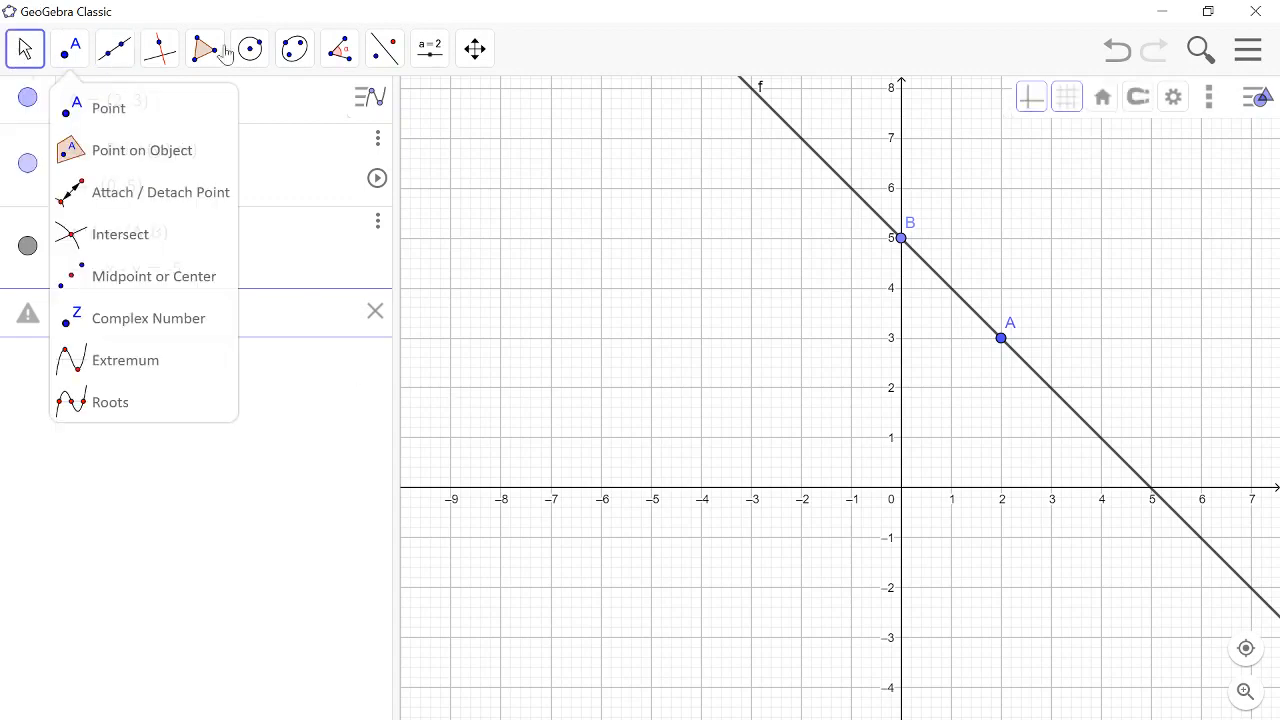
mouse_move(250, 48)
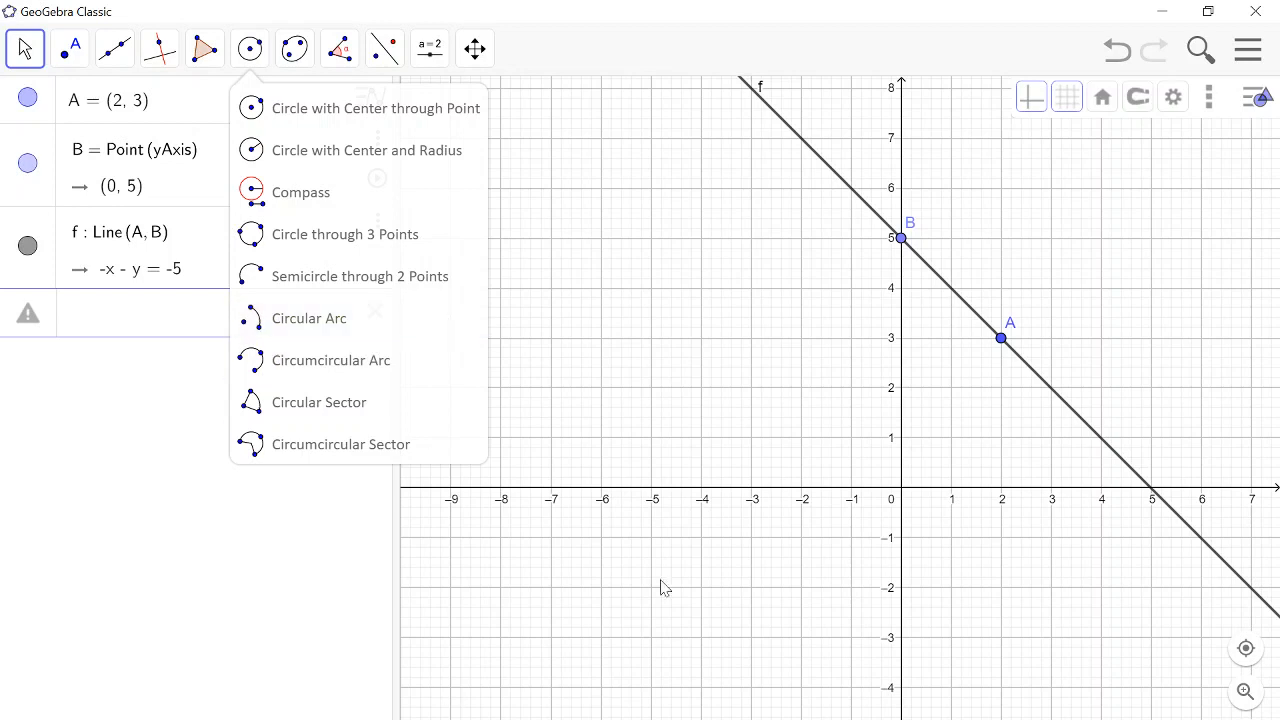
left_click(378, 228)
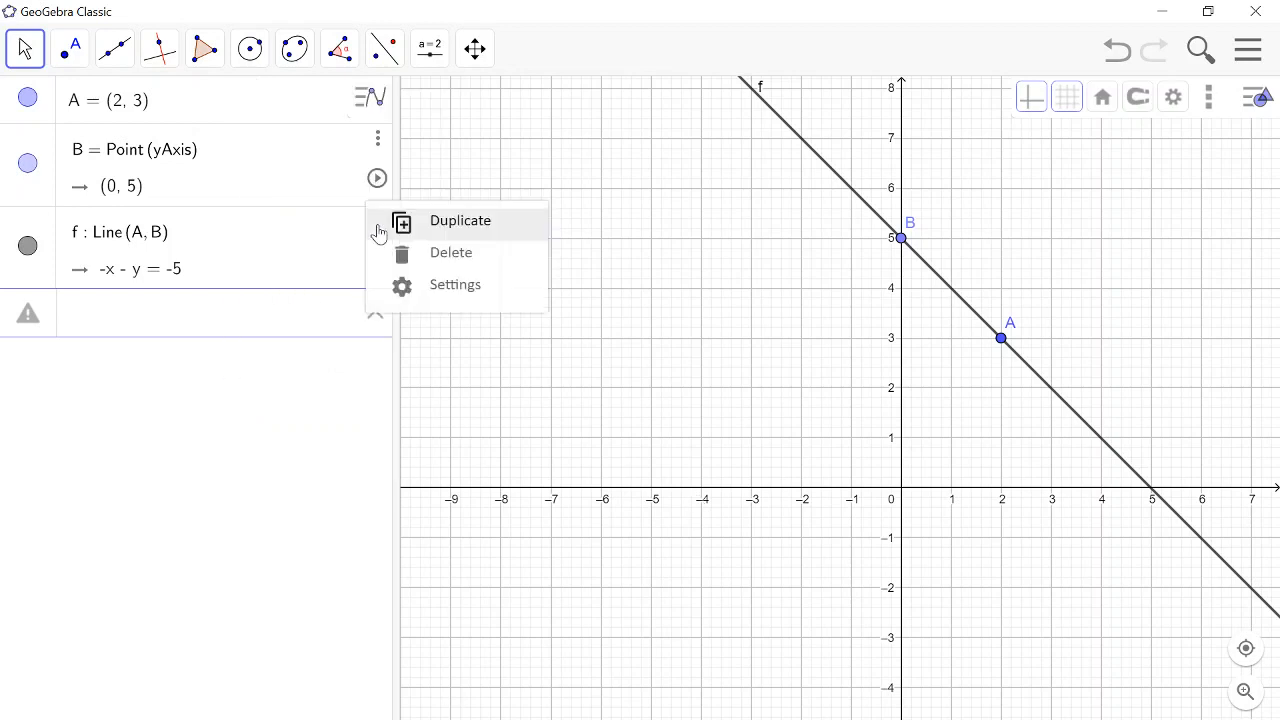
left_click(415, 253)
left_click(378, 143)
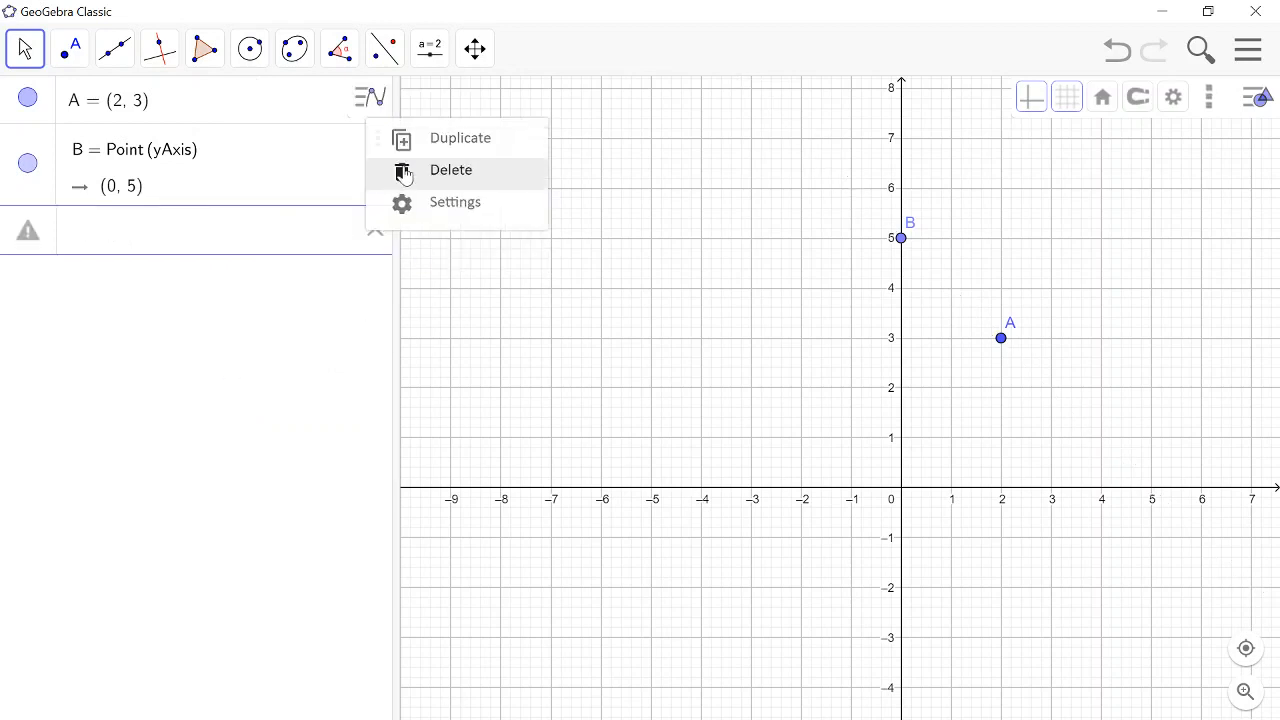
left_click(415, 170)
left_click(280, 104)
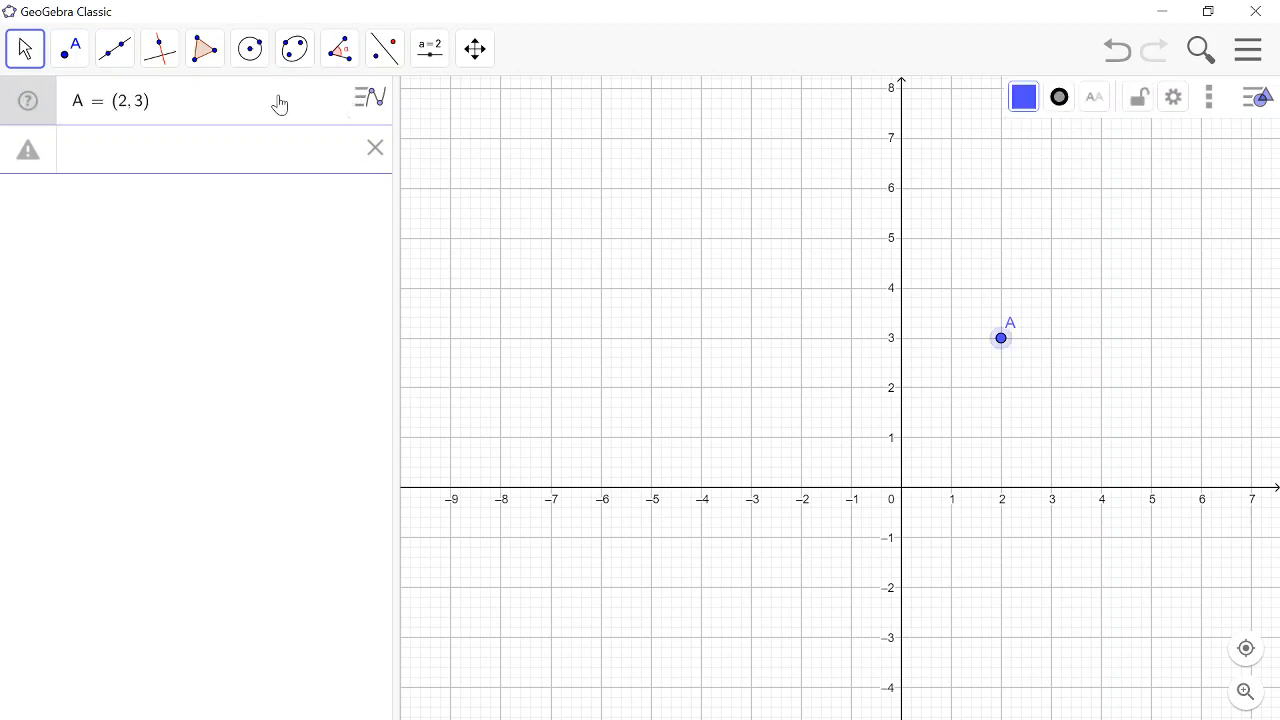
left_click(376, 102)
left_click(422, 128)
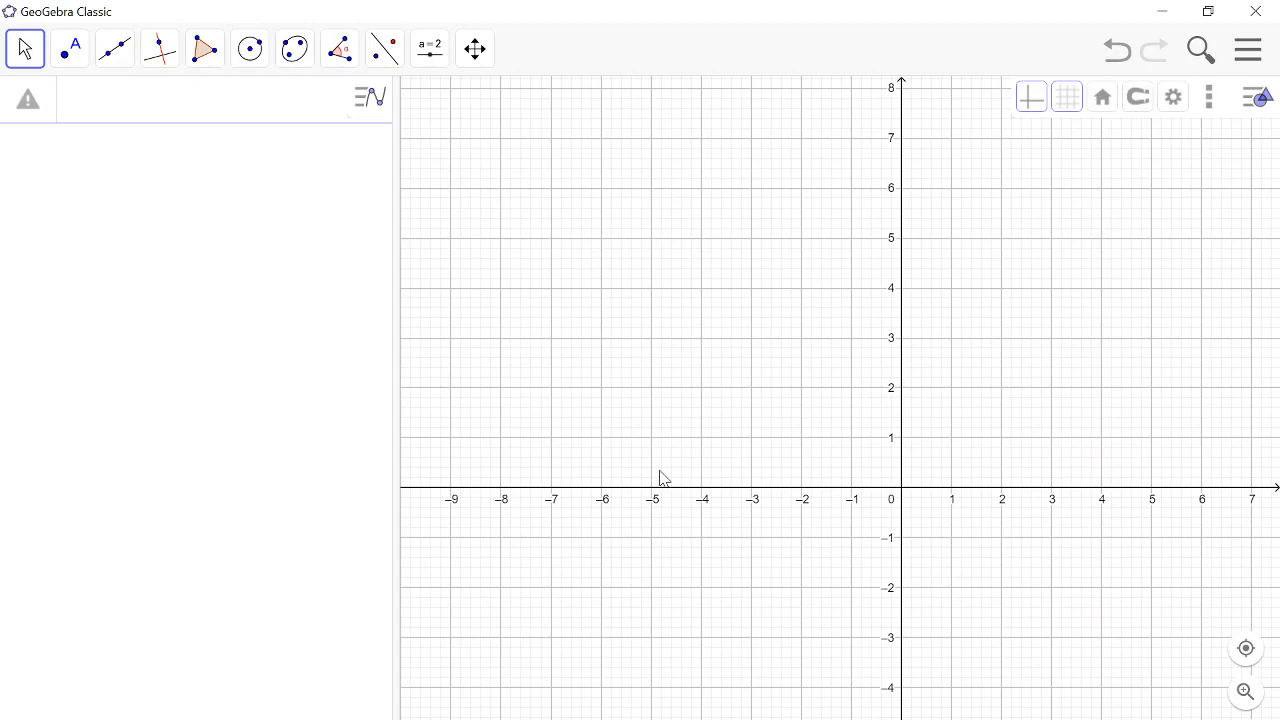
Activate the Segment tool for drawing a segment between two points
left_click(120, 56)
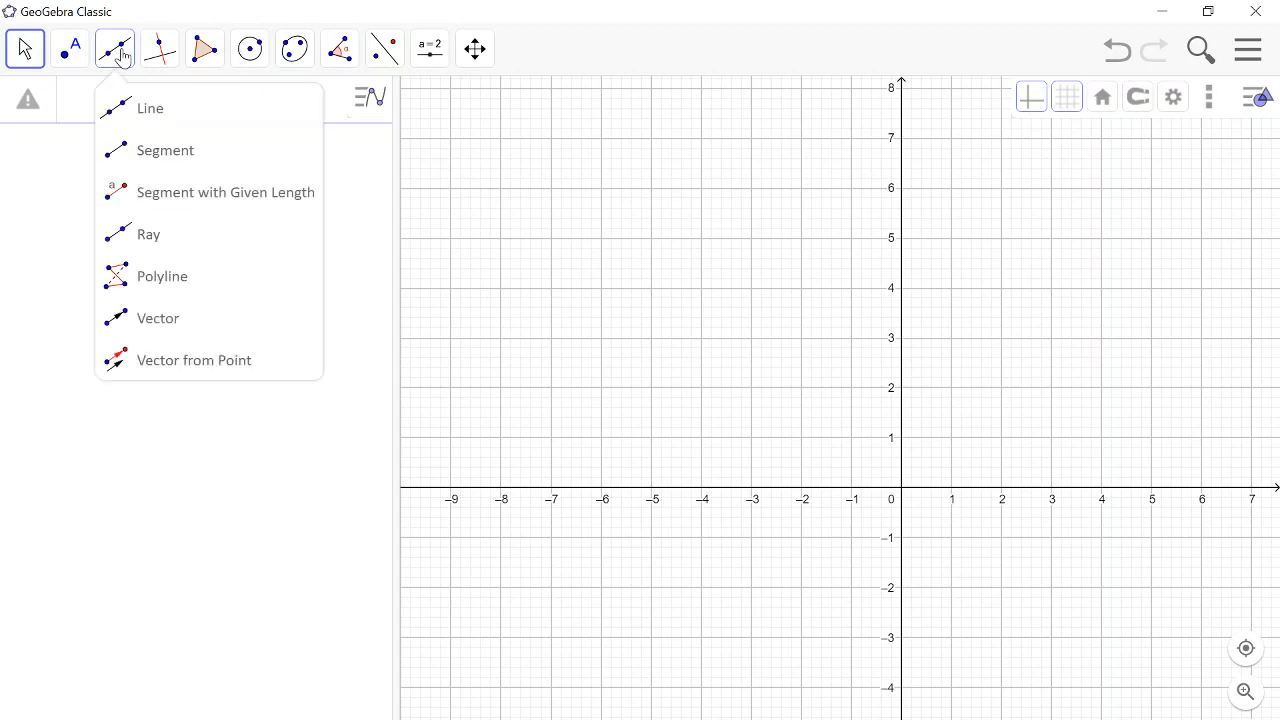
left_click(167, 158)
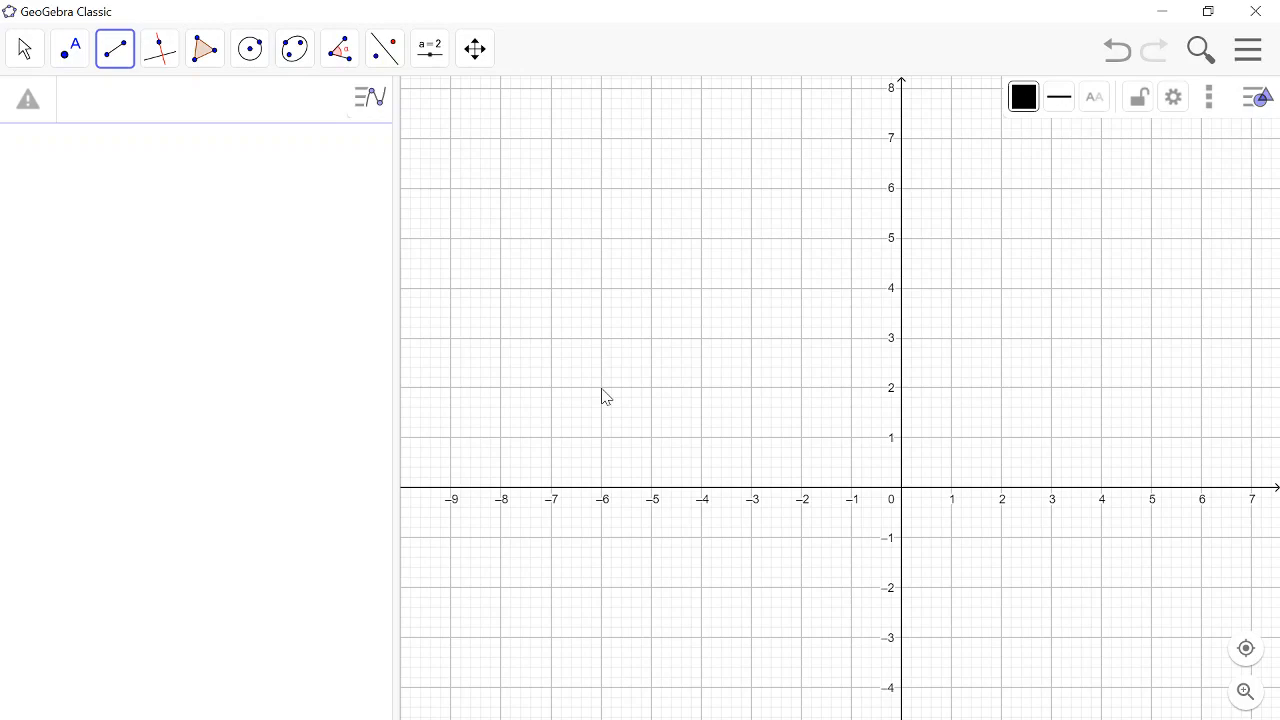
In the presentation PDF, underline (0, 5) in dark green and draw a long slanted line up to the title with two points marked on it
key("alt+Tab")
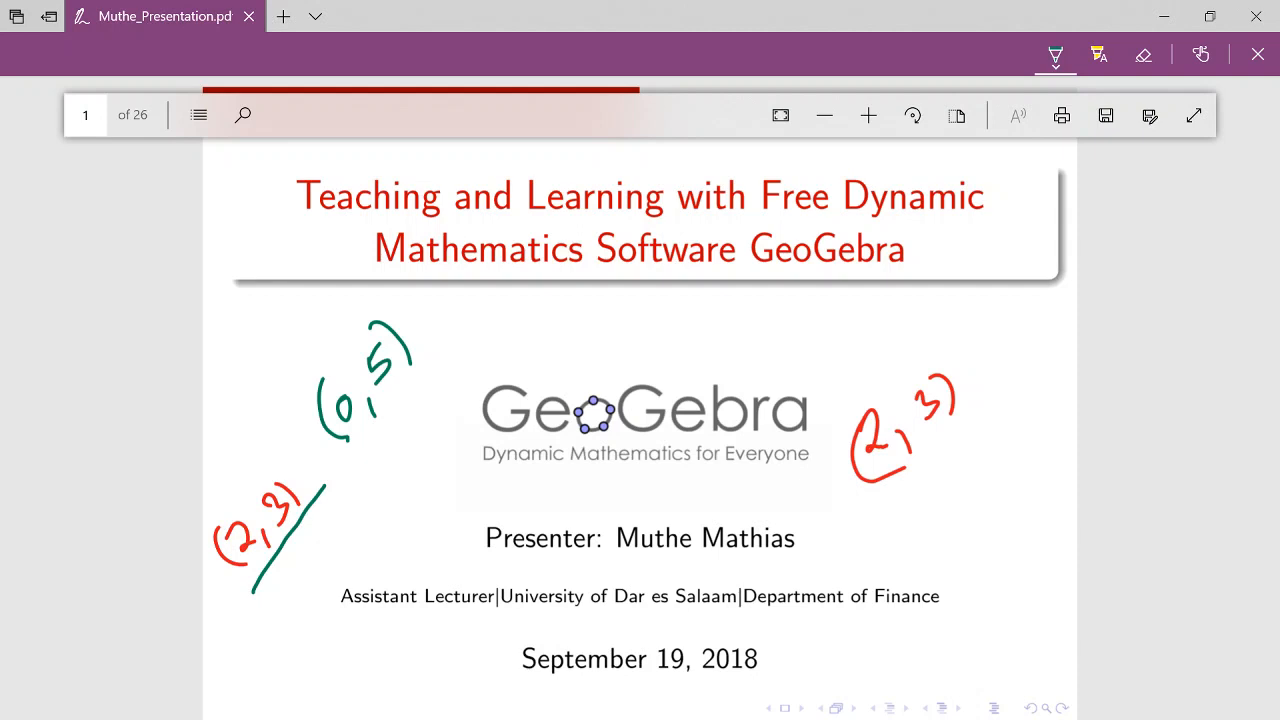
left_click_drag(352, 460, 431, 369)
left_click_drag(333, 477, 334, 503)
left_click(414, 452)
mouse_move(285, 626)
left_mouse_down()
mouse_move(456, 386)
mouse_move(618, 200)
left_mouse_up()
left_click(352, 516)
left_click(408, 453)
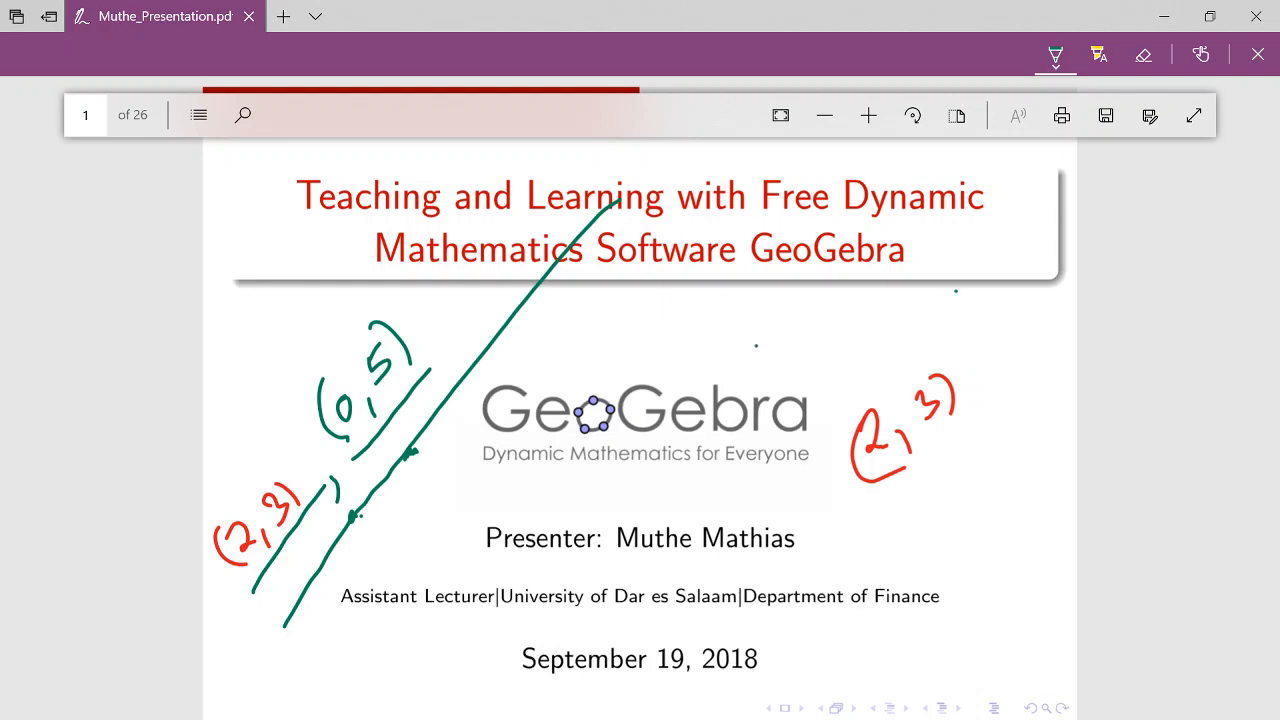
Draw a short green segment just below the title box on the slide and label its ends (2, 3) and (0, 5)
left_click_drag(758, 346, 956, 288)
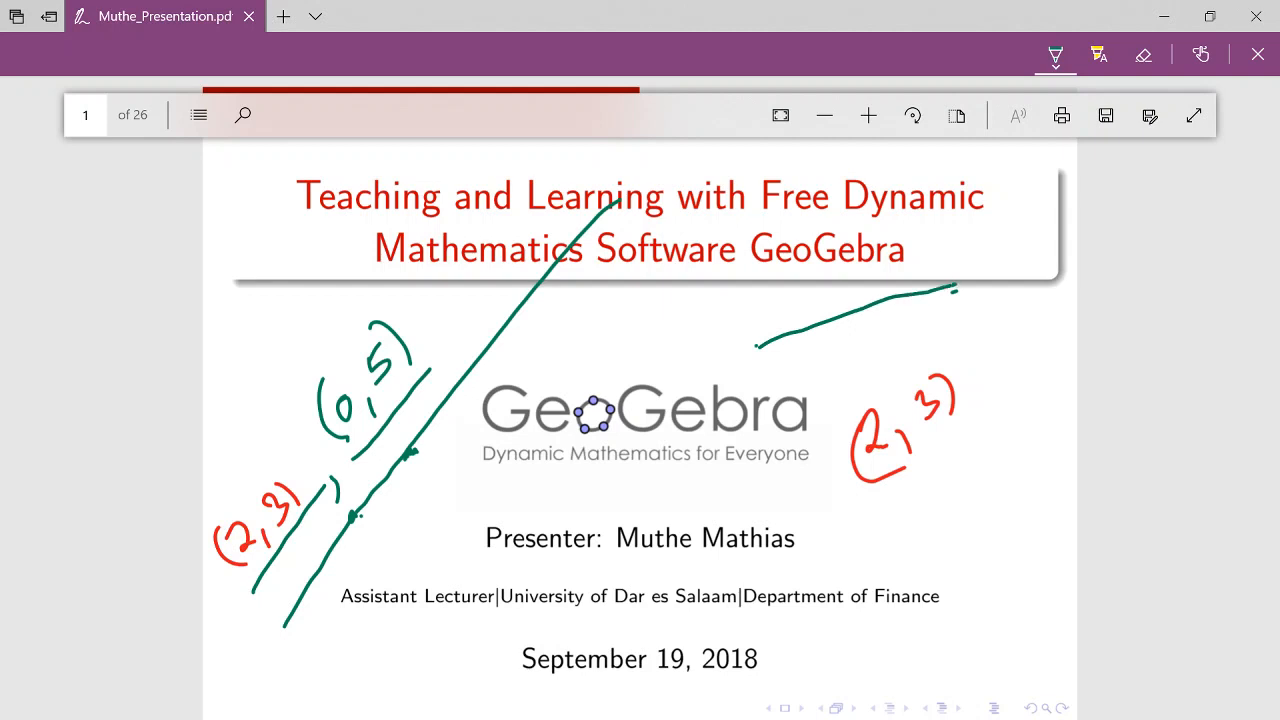
mouse_move(760, 358)
left_mouse_down()
mouse_move(762, 380)
mouse_move(795, 377)
mouse_move(810, 362)
mouse_move(822, 370)
mouse_move(808, 353)
left_mouse_up()
left_click_drag(934, 308, 930, 332)
left_click_drag(948, 303, 946, 317)
mouse_move(965, 307)
left_mouse_down()
mouse_move(962, 325)
mouse_move(968, 315)
left_mouse_up()
left_click_drag(984, 286, 993, 318)
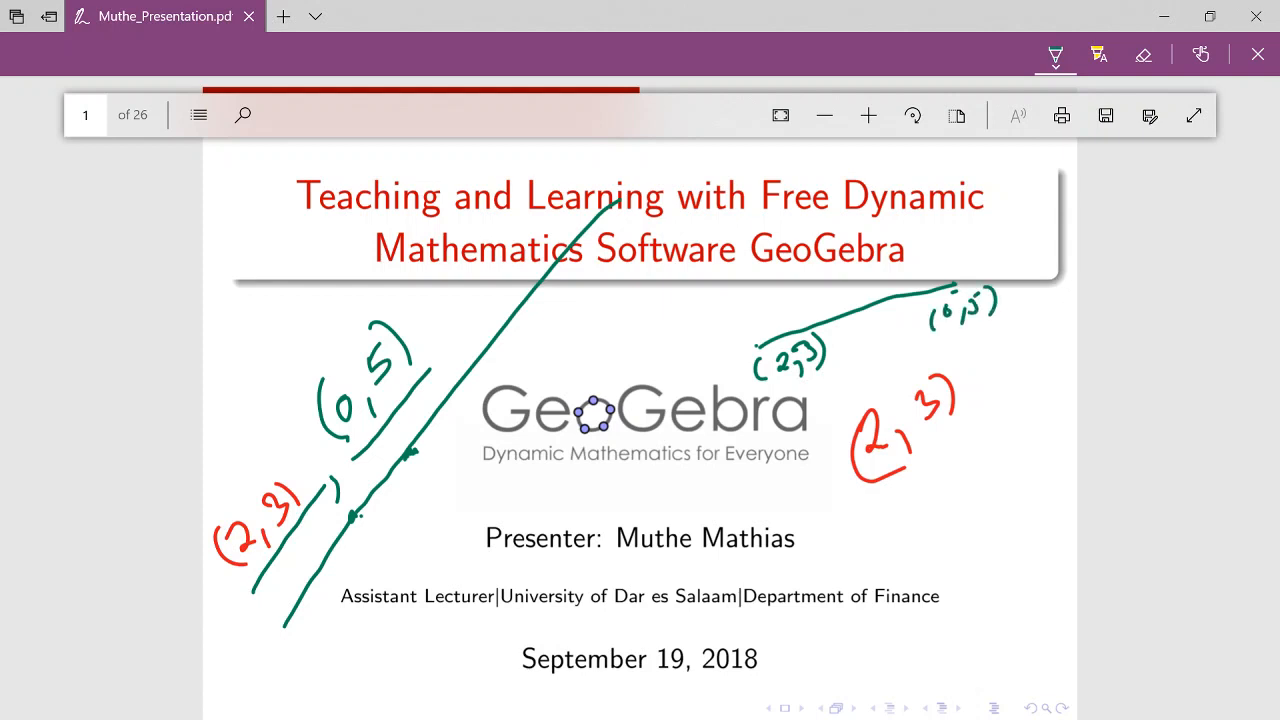
Switch to GeoGebra Classic and draw a segment from (2, 3) to the y-axis point (0, 5)
key("alt+Tab")
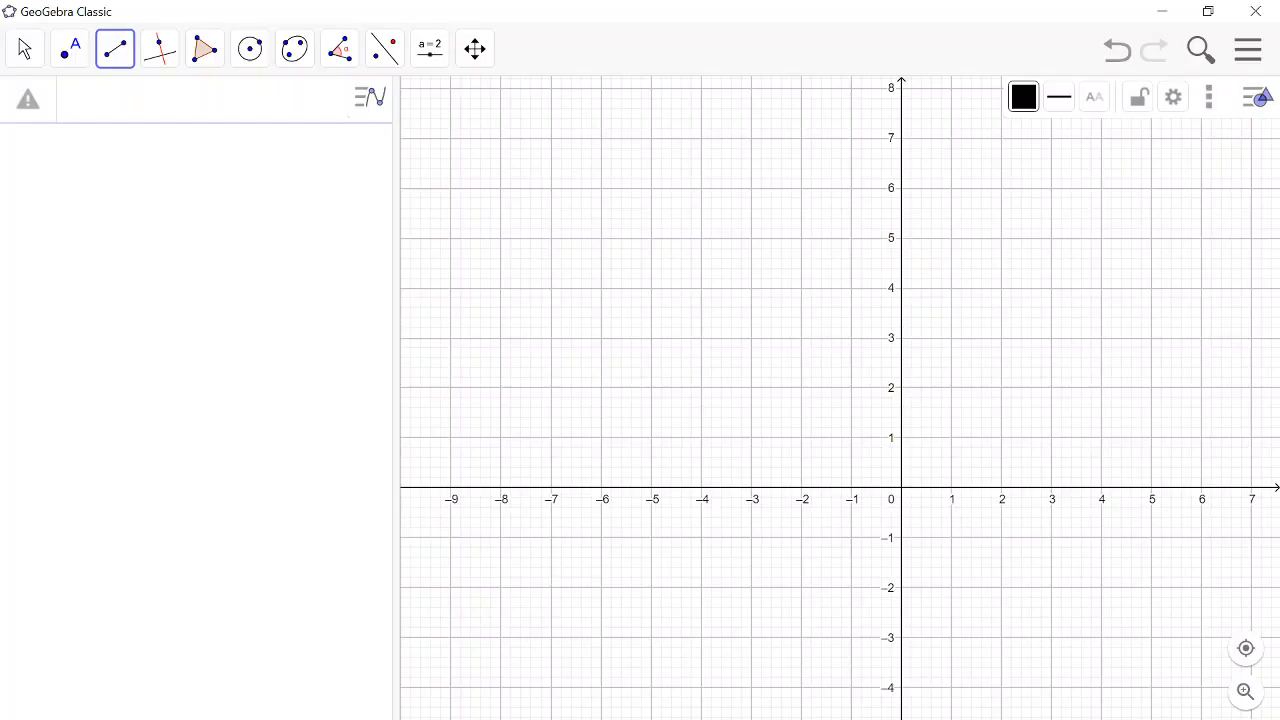
left_click(122, 60)
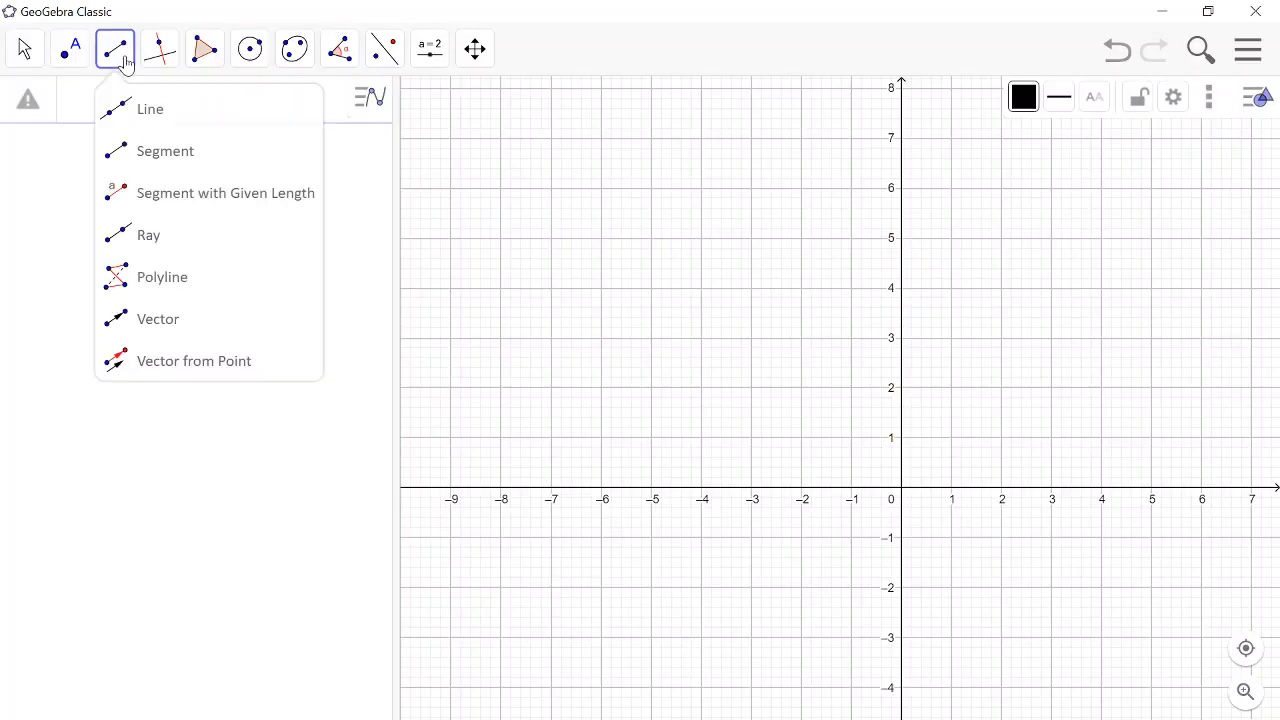
left_click(164, 166)
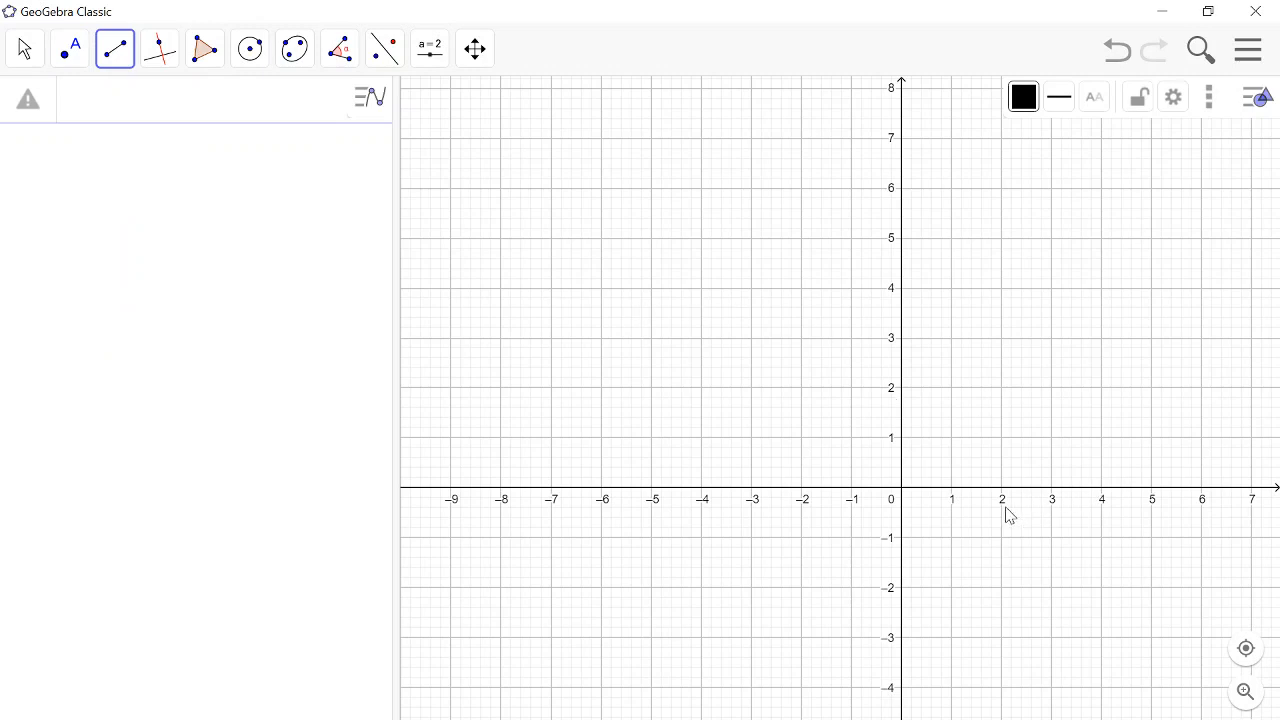
left_click(1001, 339)
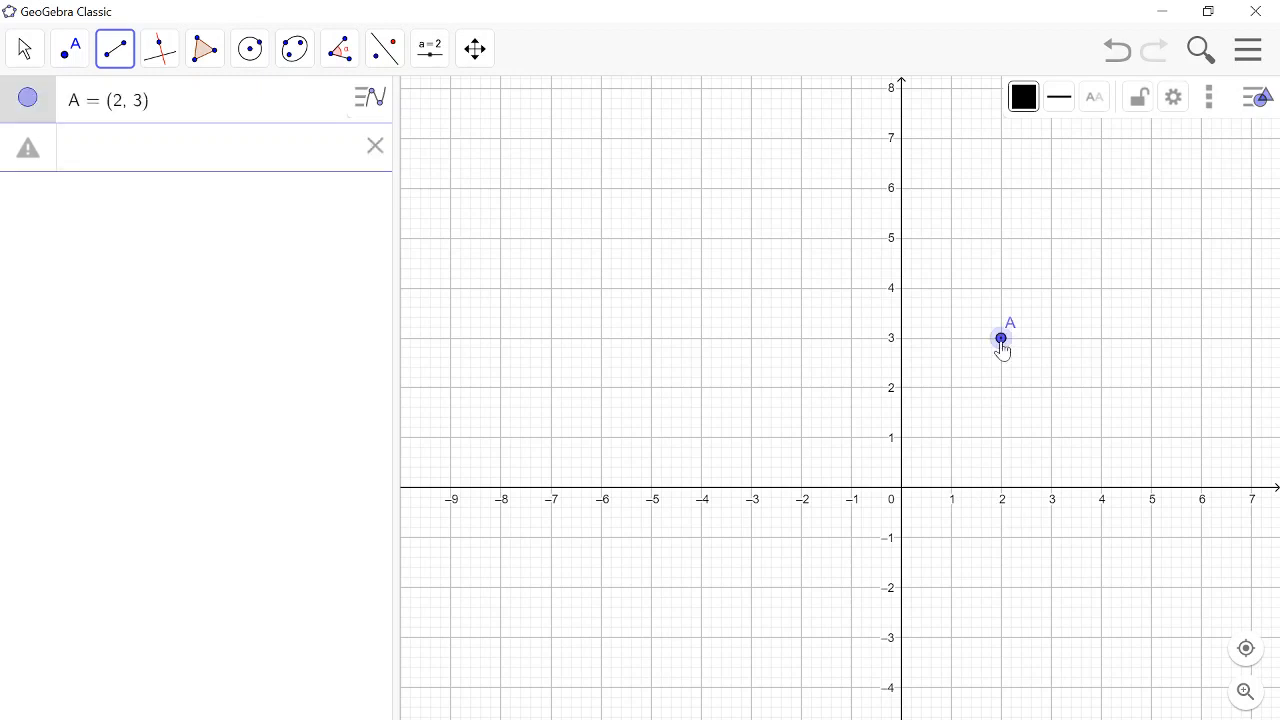
left_click(901, 240)
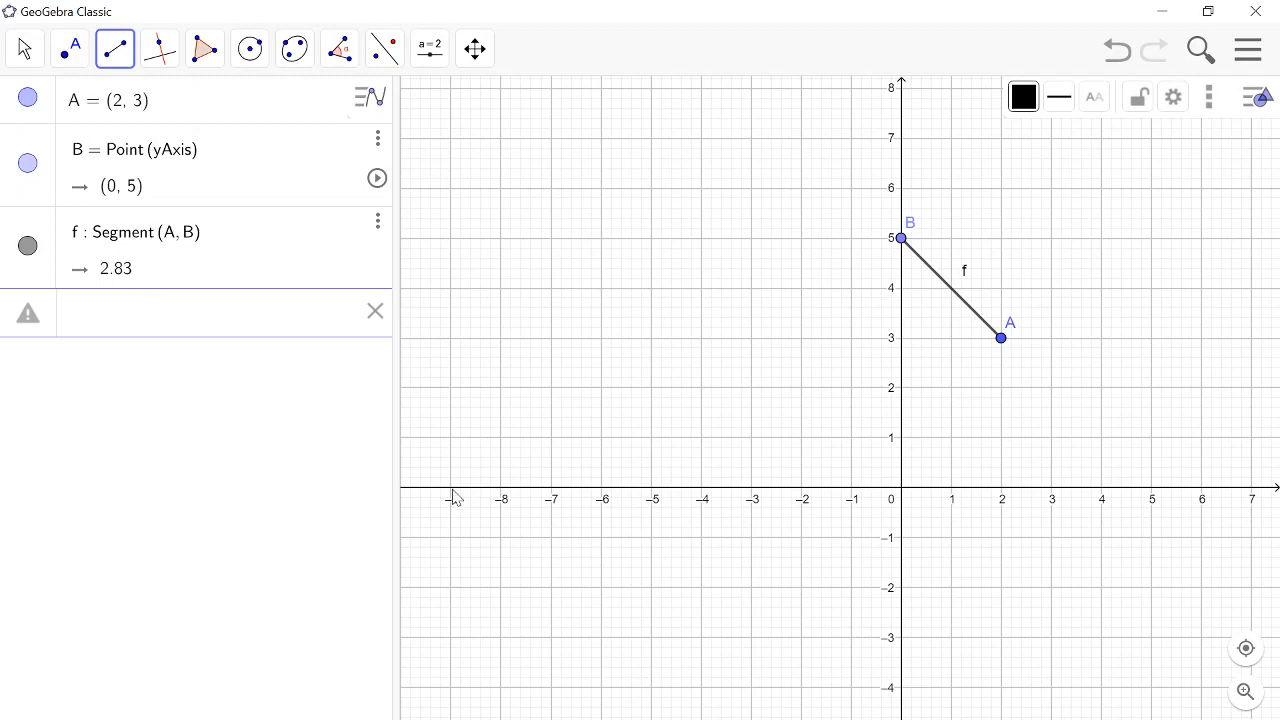
left_click(113, 62)
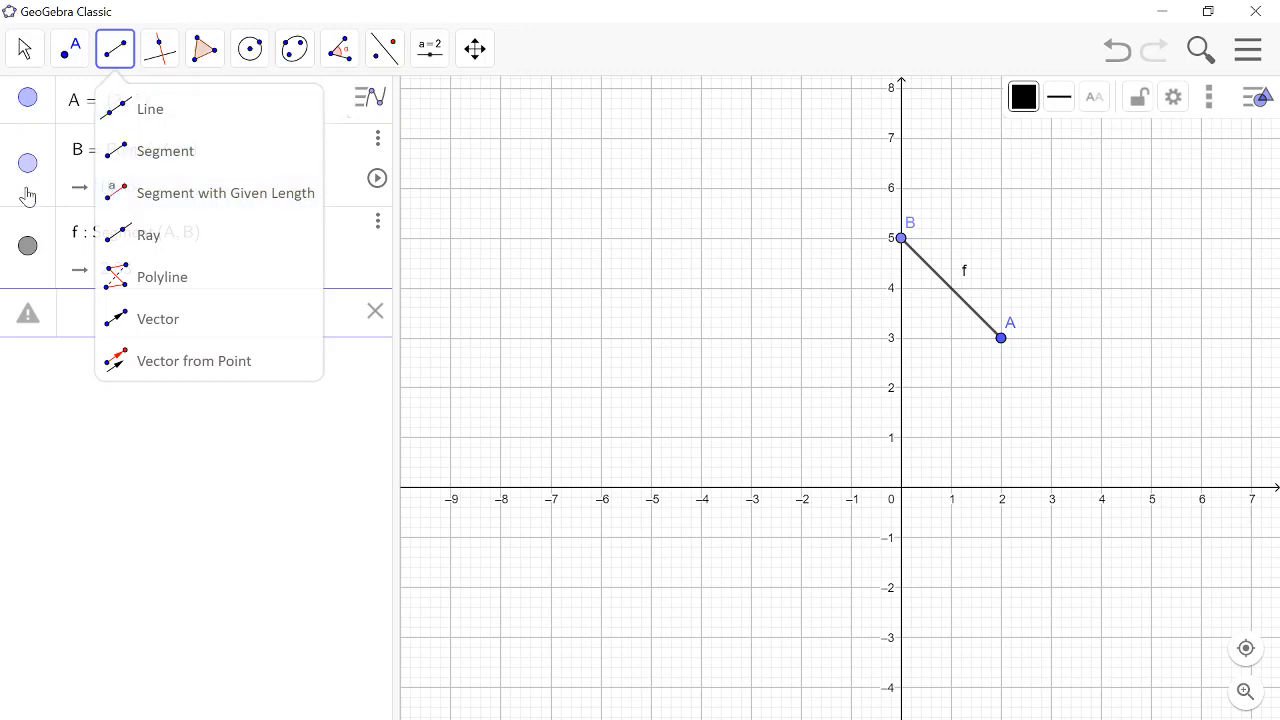
left_click(113, 62)
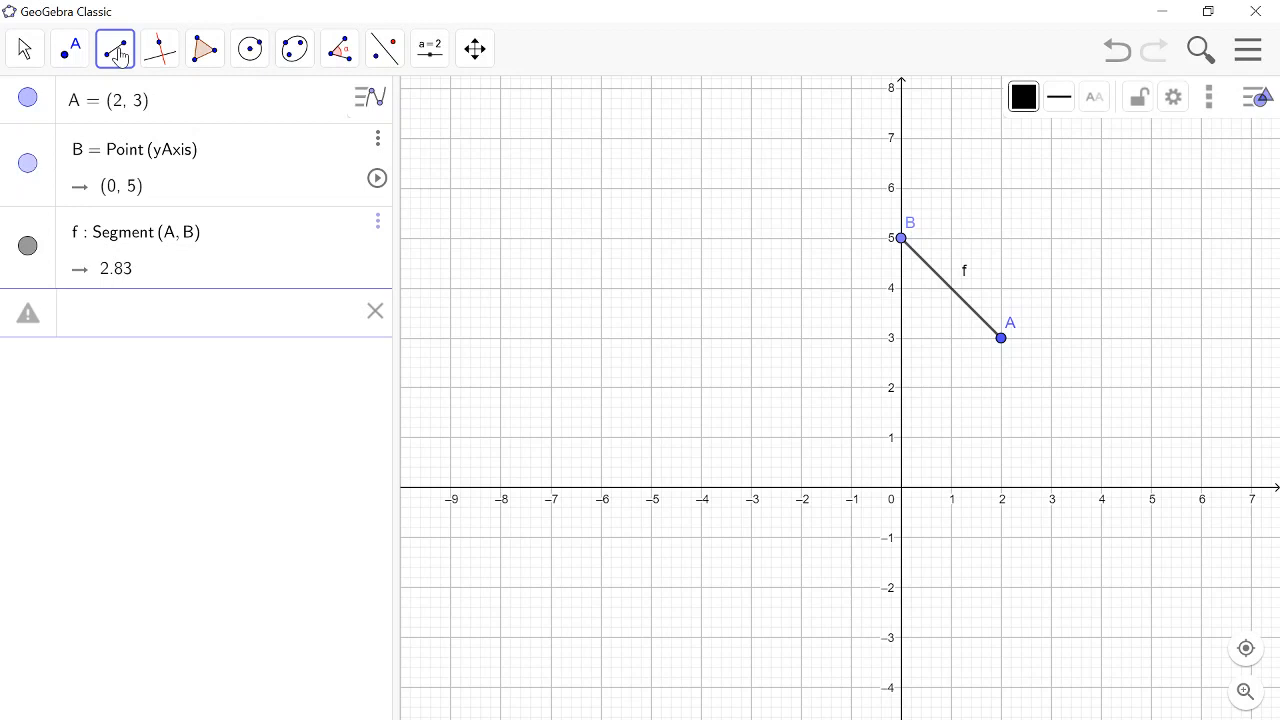
Delete segment f together with its endpoints B and A
left_click(24, 52)
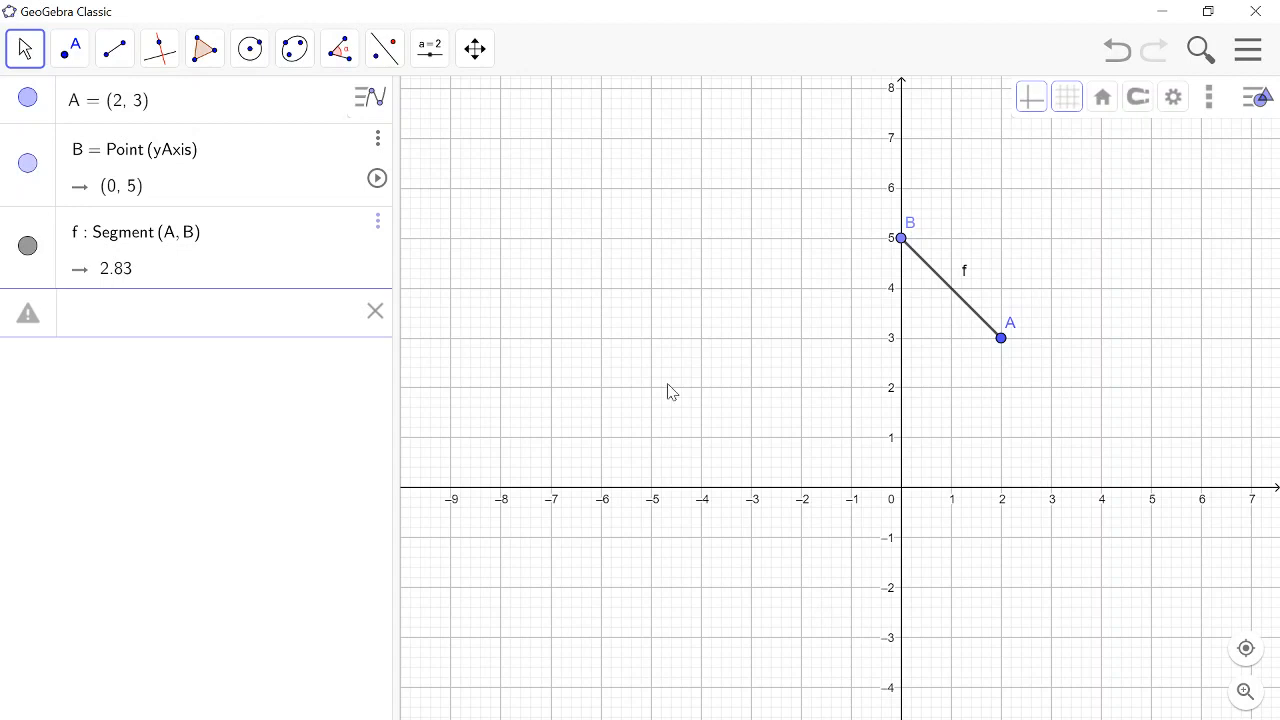
left_click(379, 222)
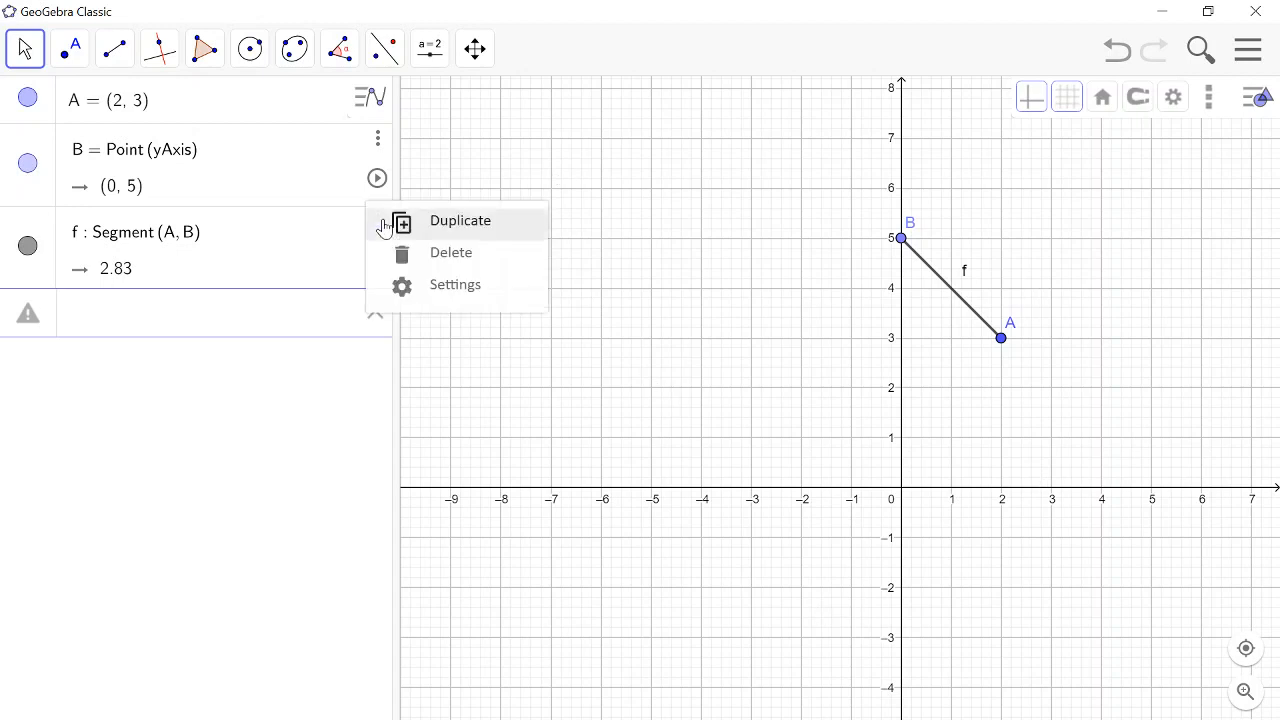
left_click(428, 254)
left_click(379, 140)
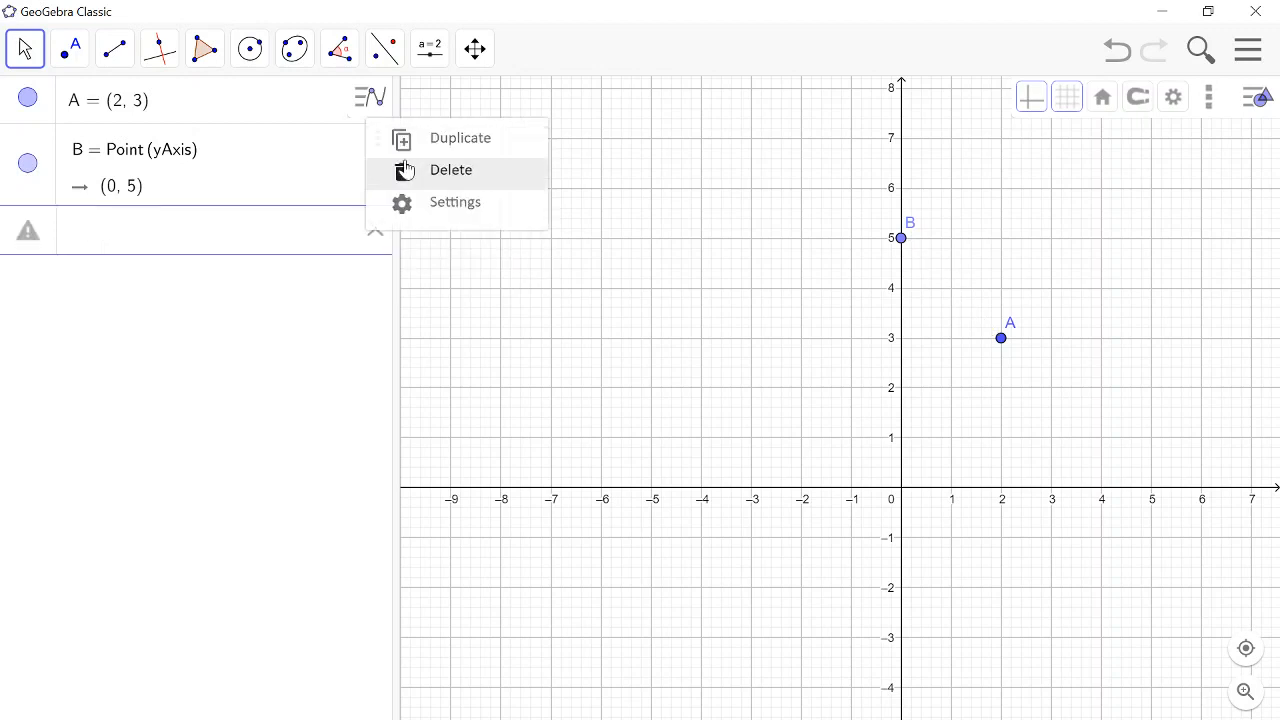
left_click(423, 172)
left_click(286, 94)
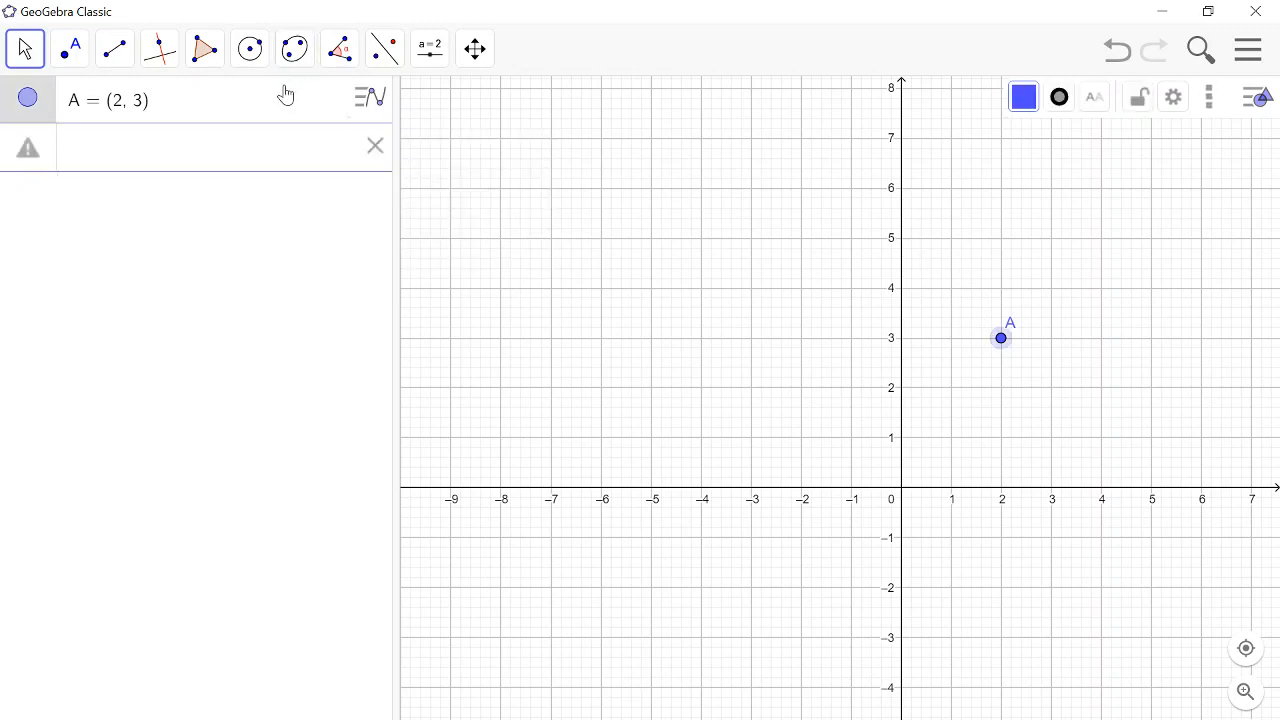
left_click(377, 97)
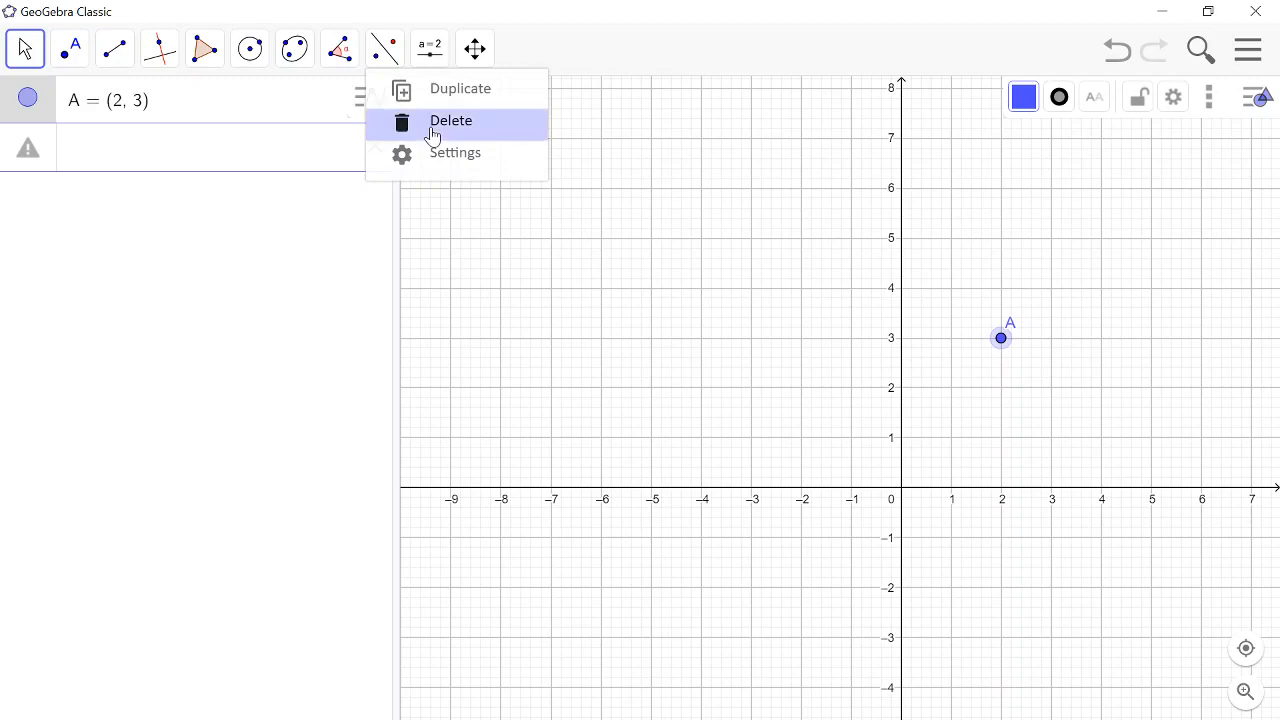
left_click(433, 125)
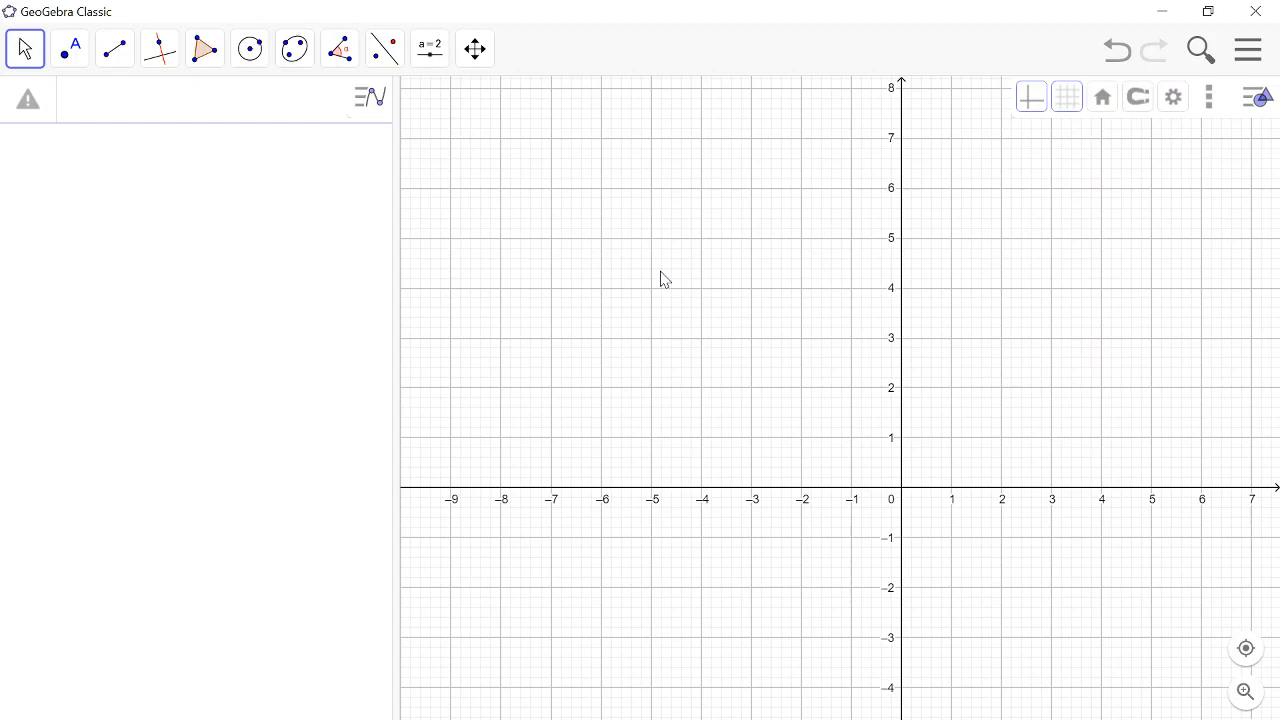
Draw a segment from (-7, 2) to (1, 5) with the Segment tool
left_click(160, 50)
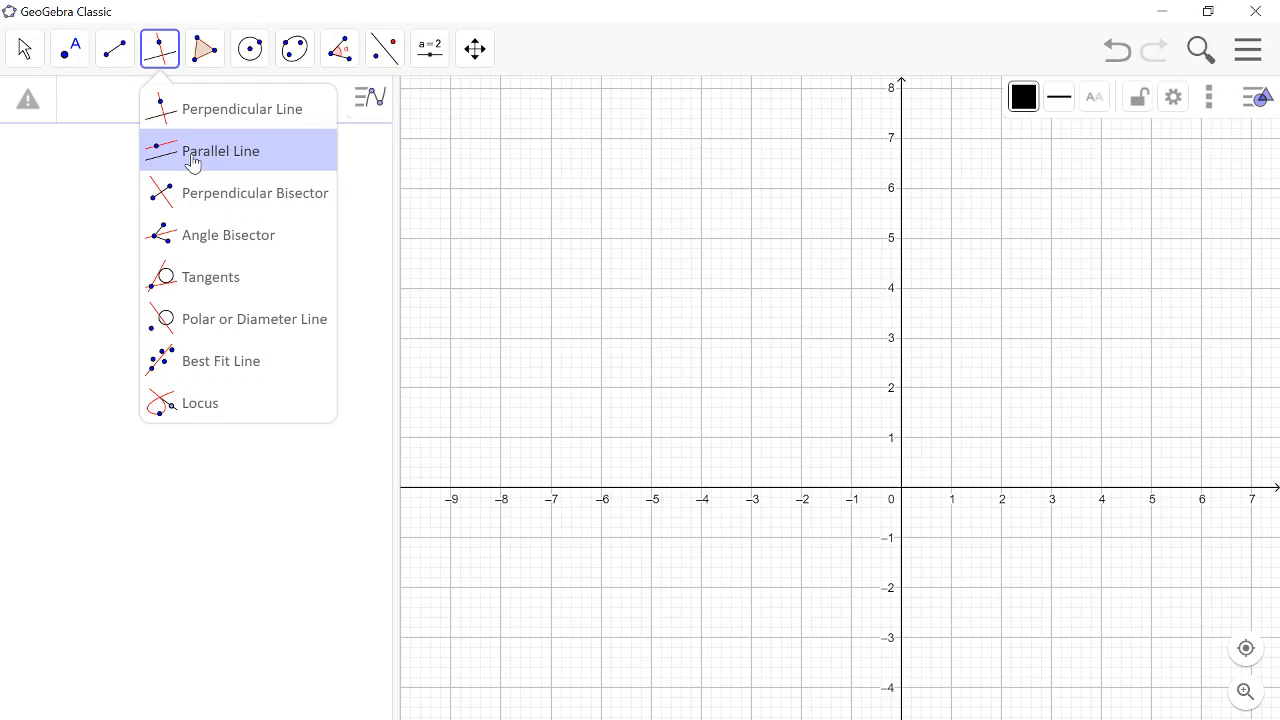
left_click(118, 52)
left_click(118, 52)
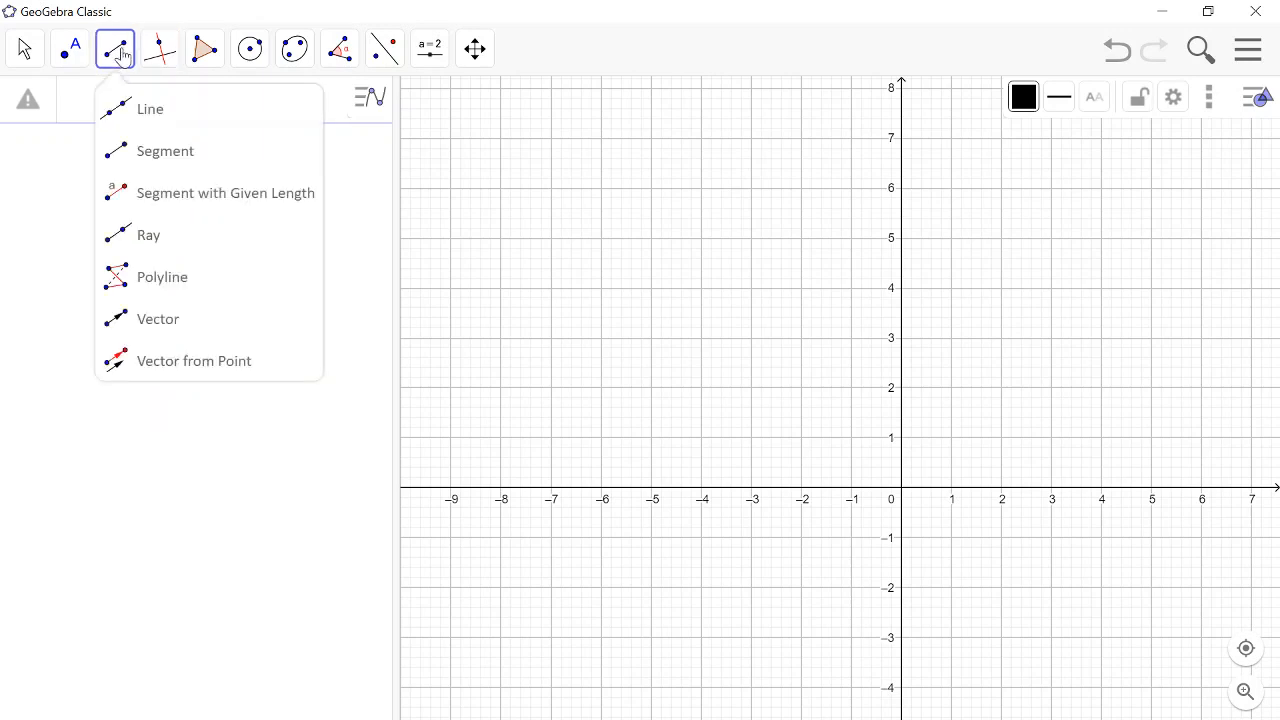
left_click(160, 162)
left_click(551, 388)
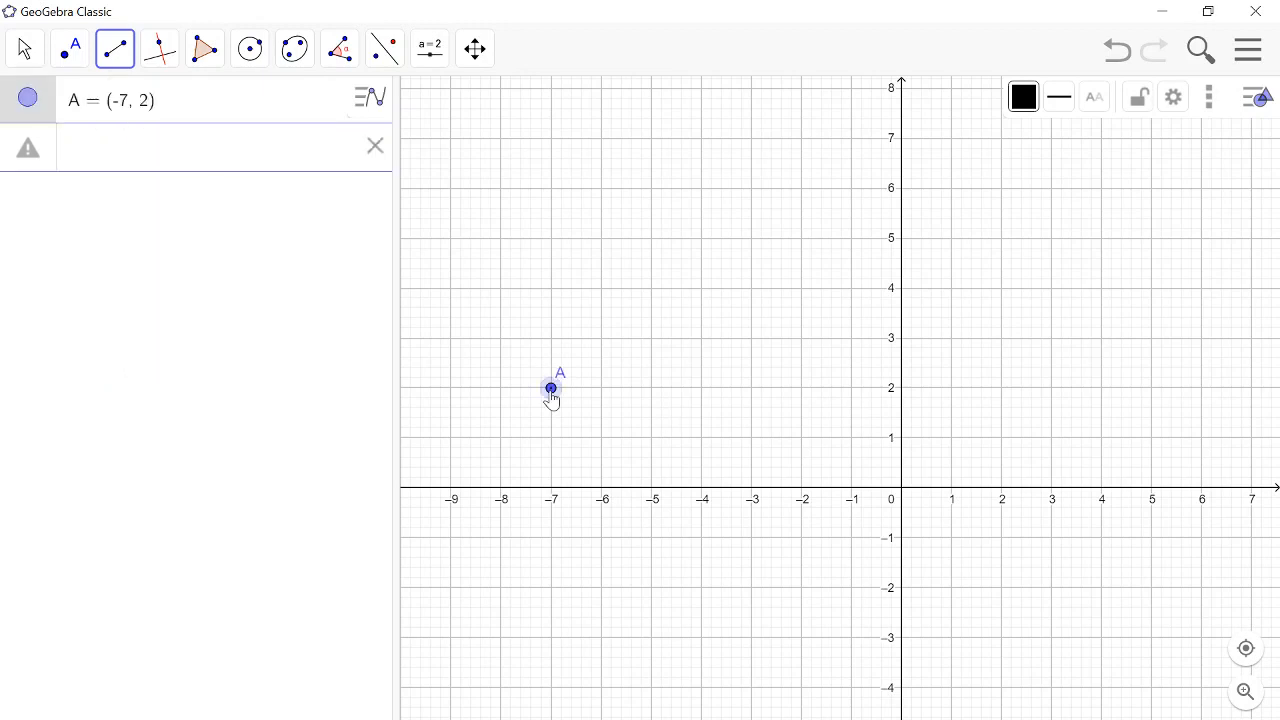
left_click(950, 239)
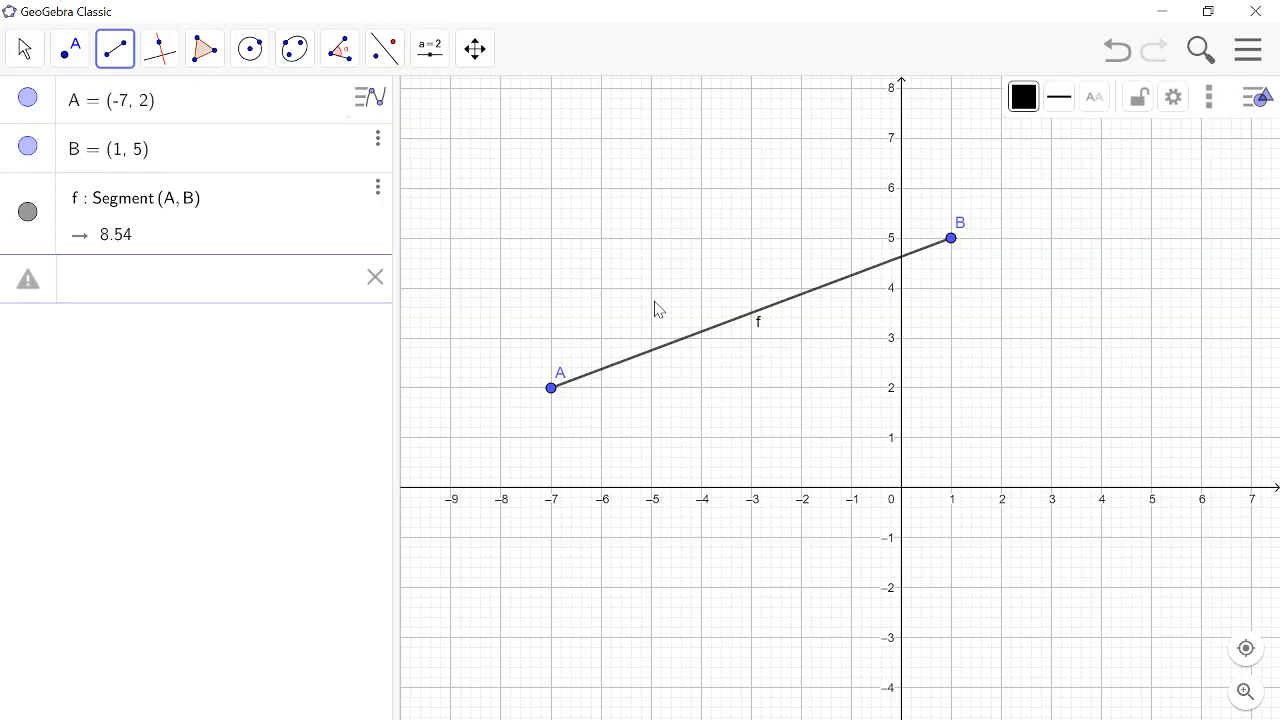
Construct a line parallel to segment f through a new point below it at about (-1.42, 0.74)
left_click(167, 62)
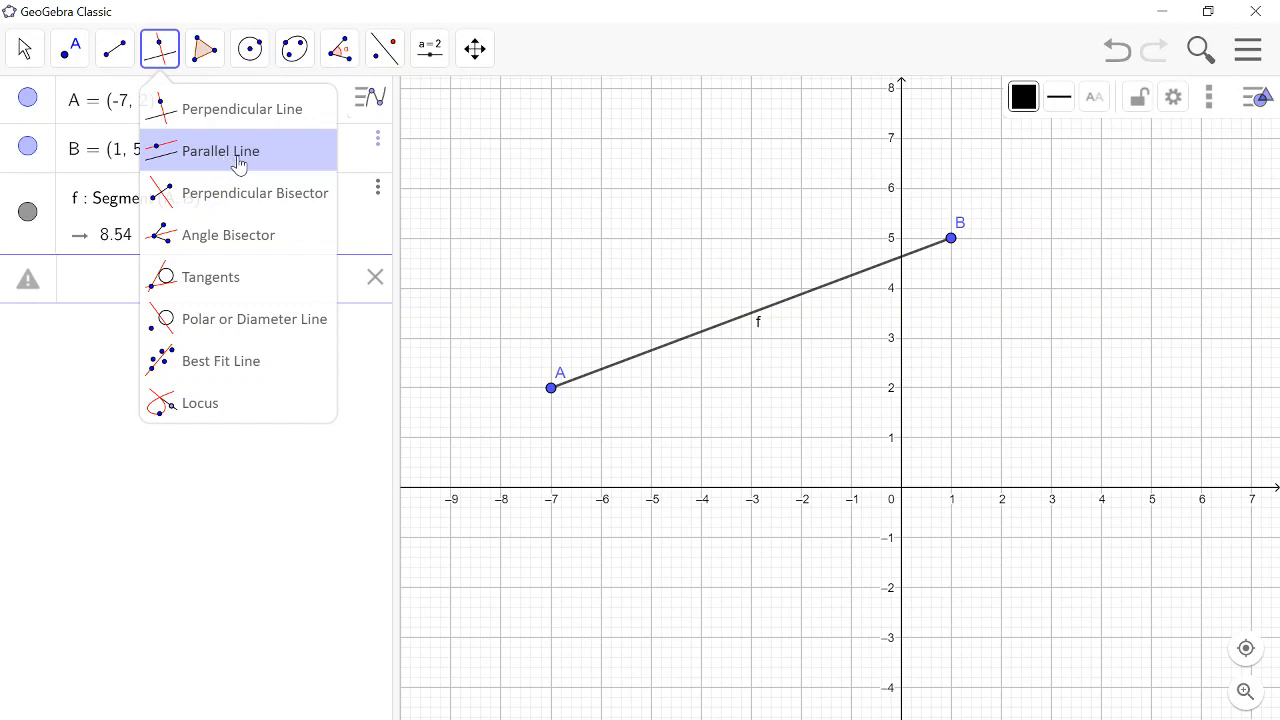
left_click(240, 163)
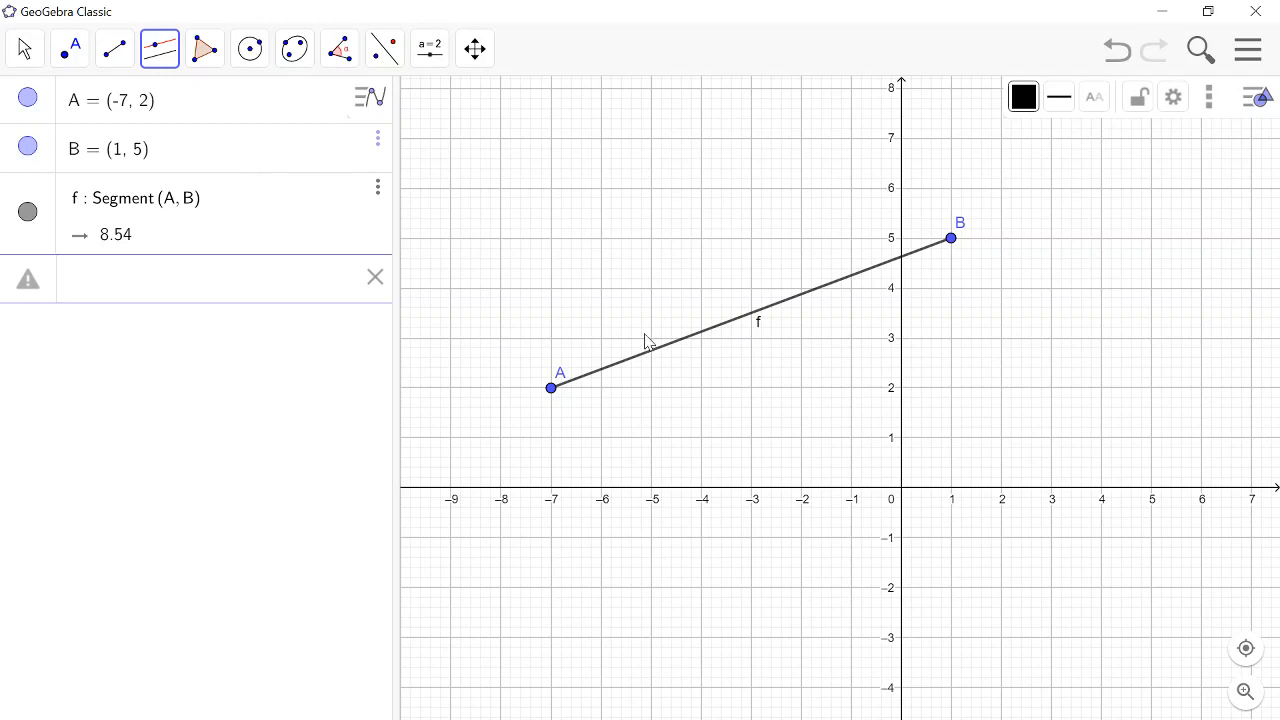
left_click(697, 342)
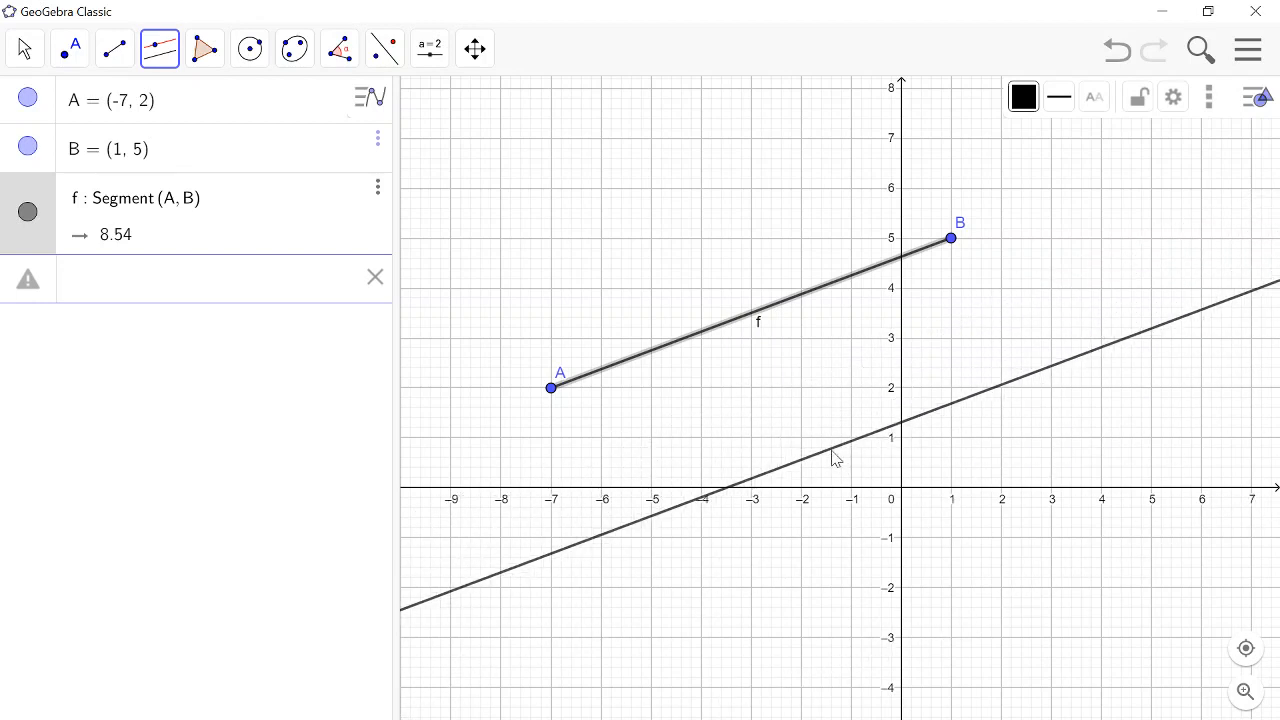
left_click(830, 451)
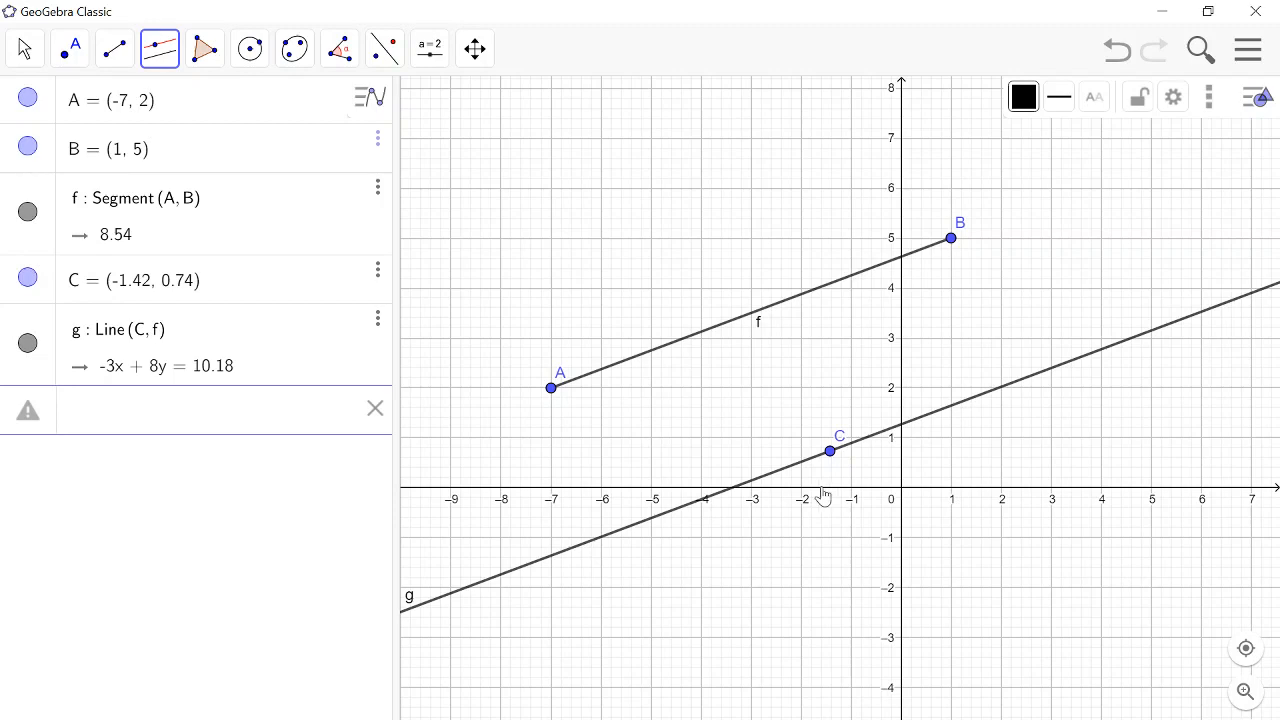
Move endpoint B of segment f around, ending at about (5.22, 4.7)
left_click(30, 52)
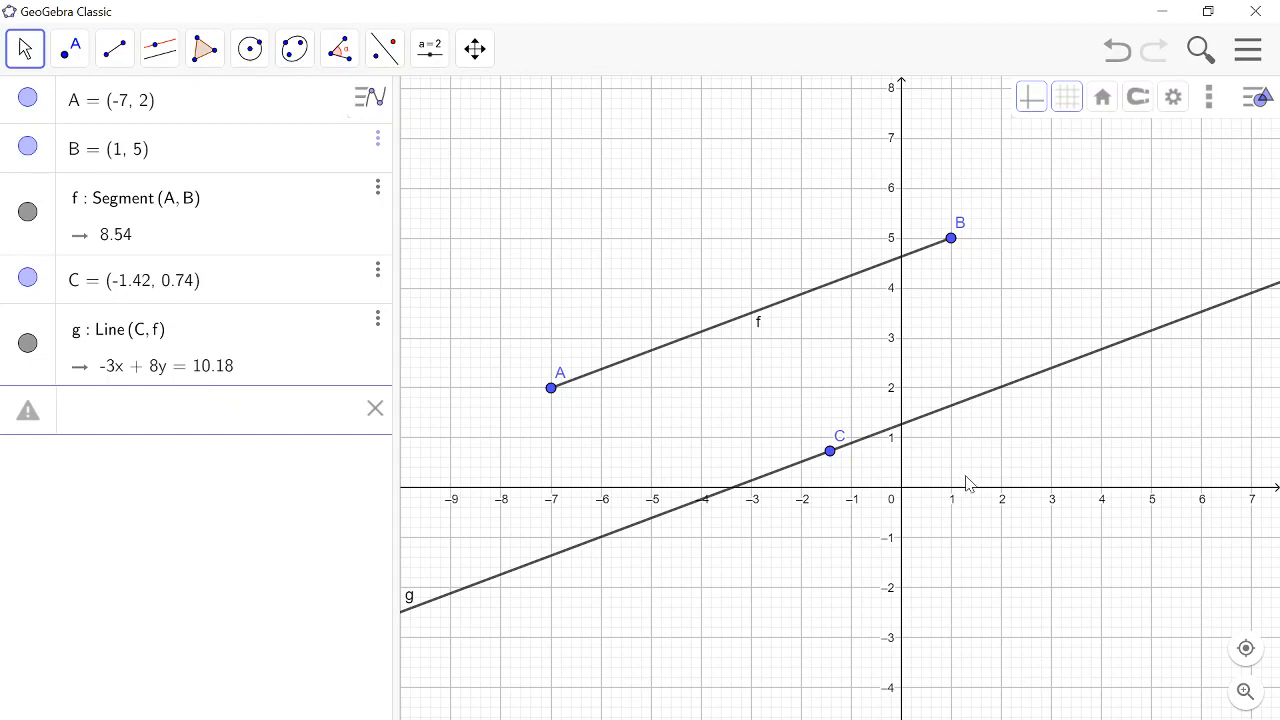
left_click(951, 240)
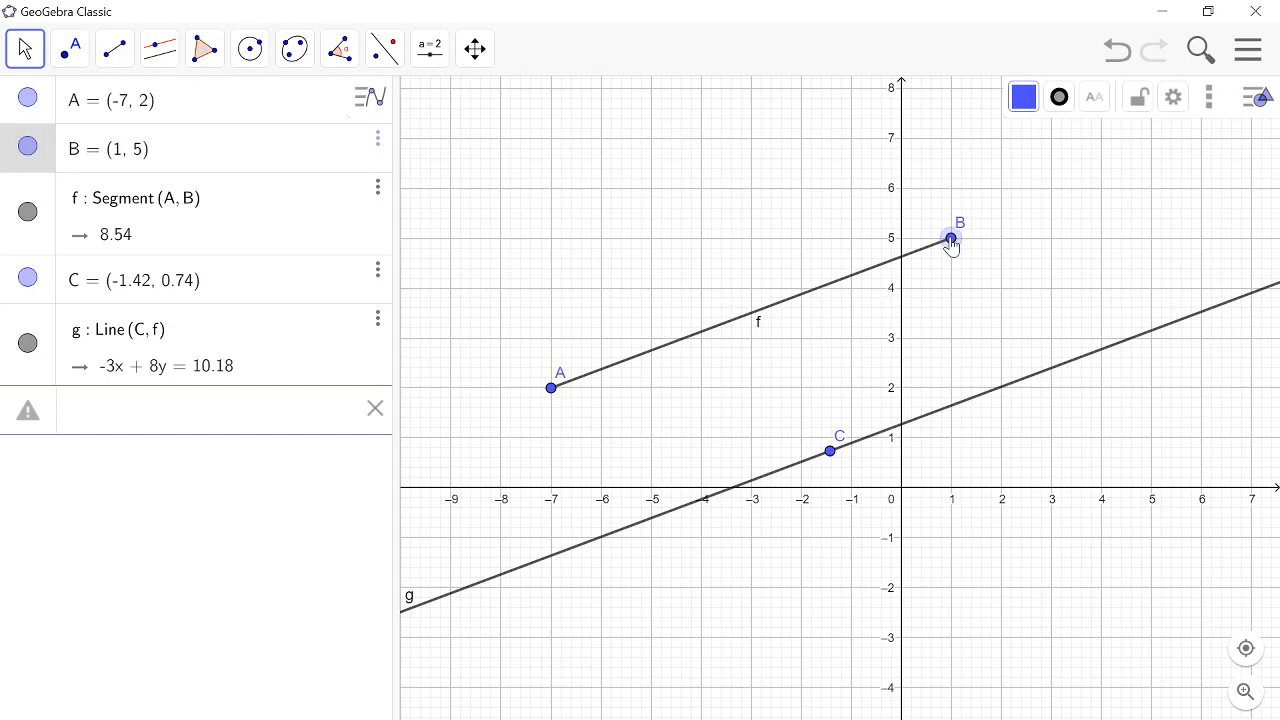
left_click_drag(951, 240, 890, 182)
left_click_drag(842, 164, 1096, 357)
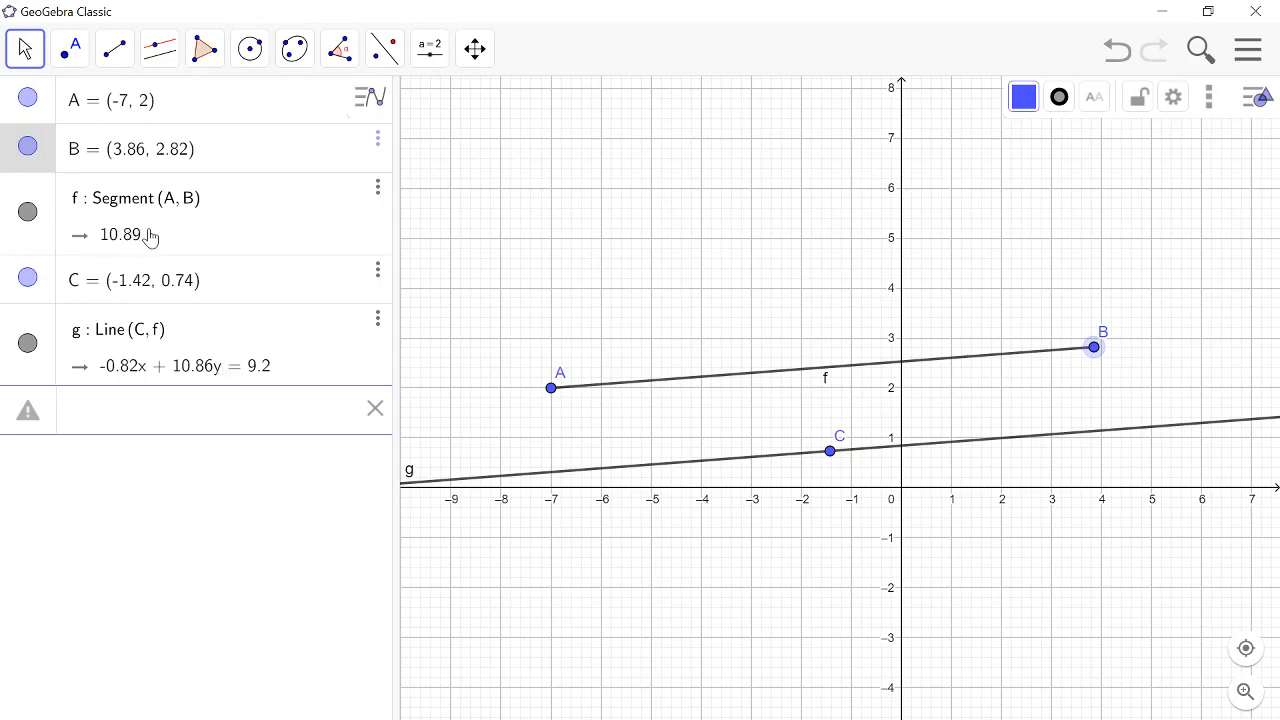
left_click(1094, 349)
left_click_drag(1094, 349, 1163, 262)
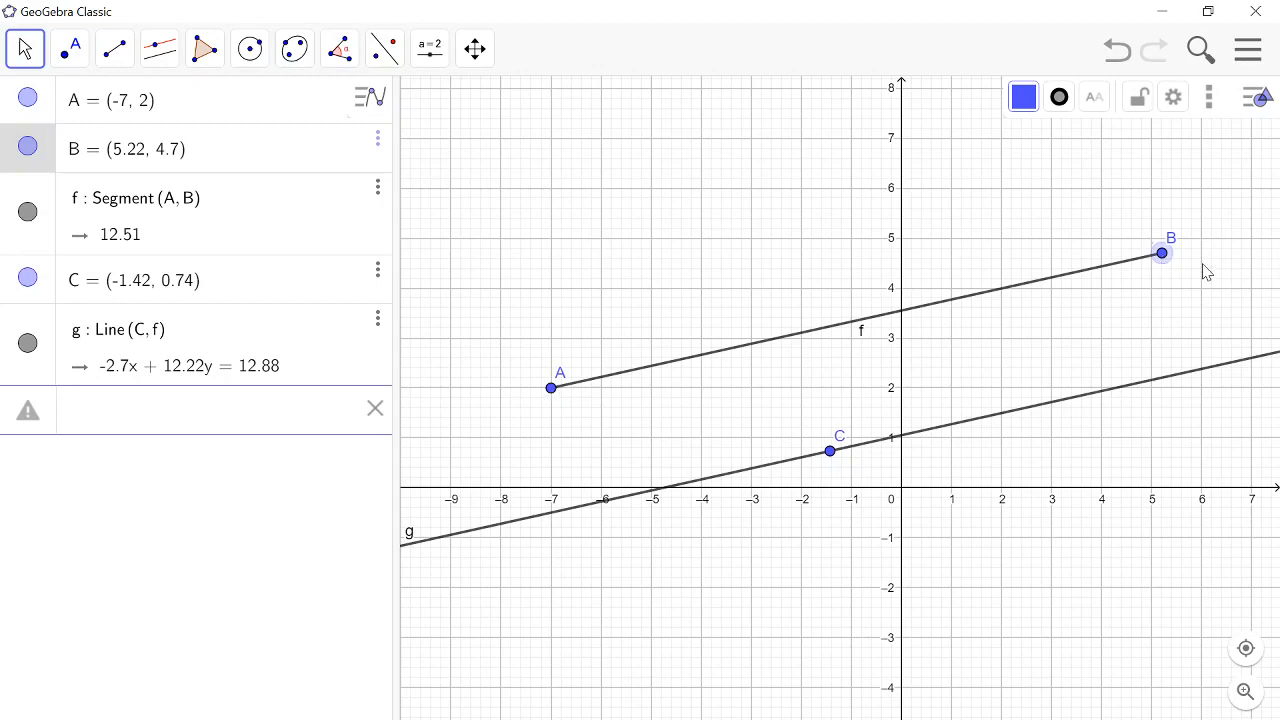
Construct a line perpendicular to segment f through a new point on it at about (1.46, 3.87)
left_click(159, 50)
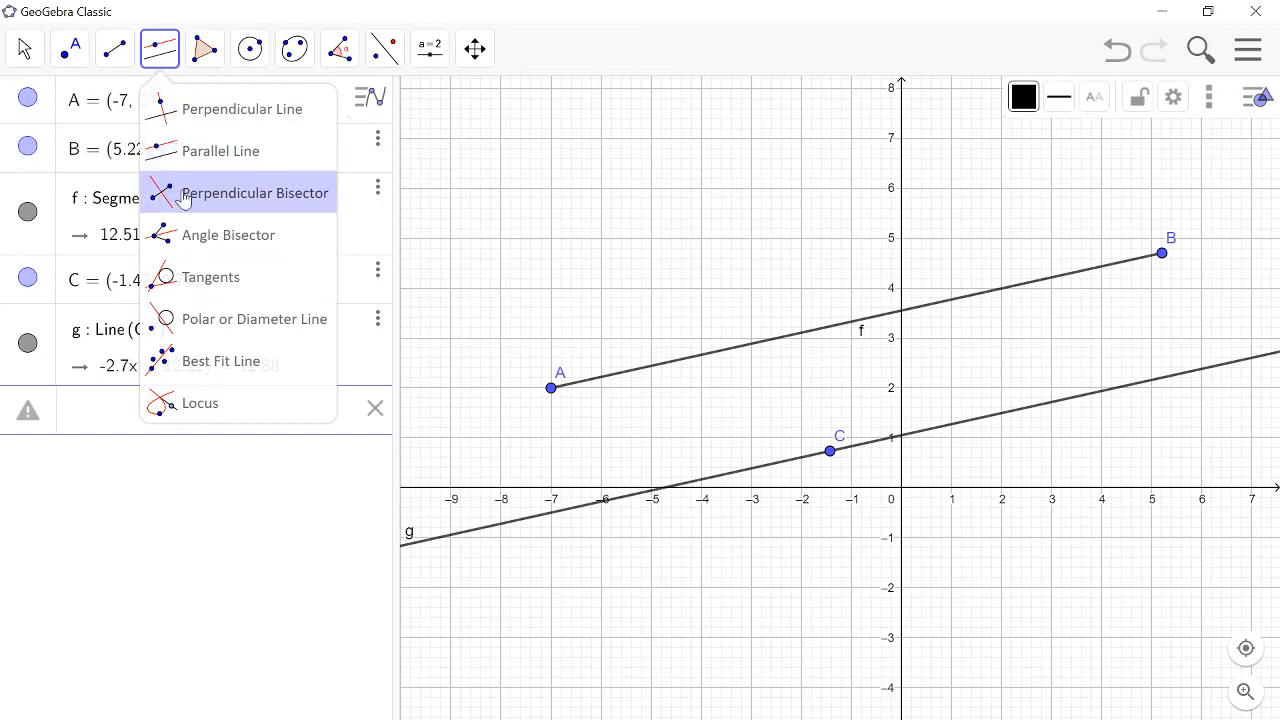
left_click(262, 112)
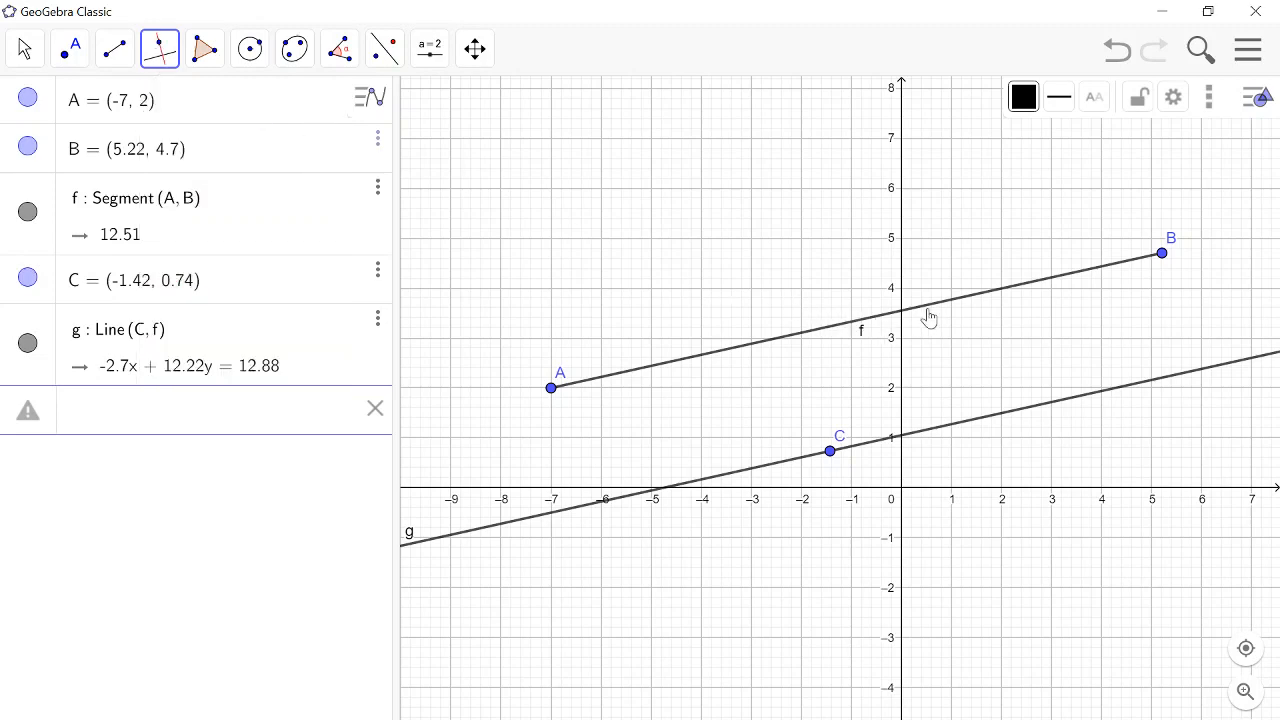
left_click(752, 351)
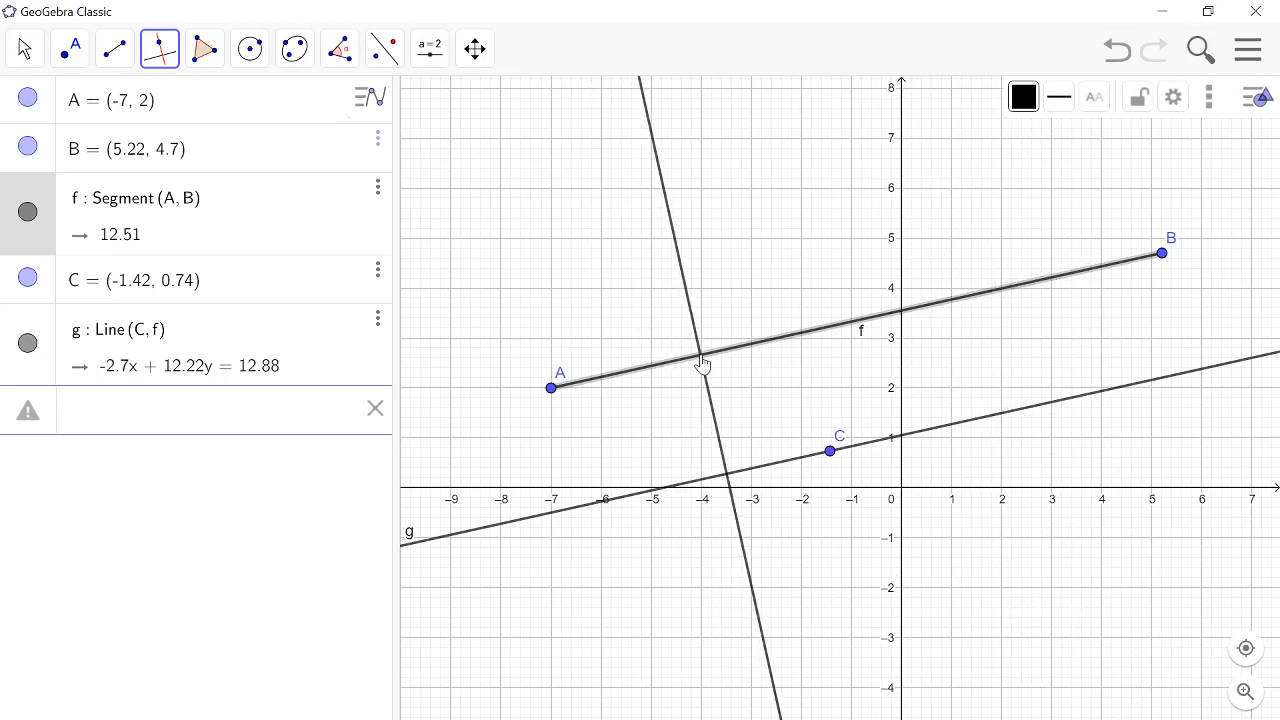
left_click(975, 297)
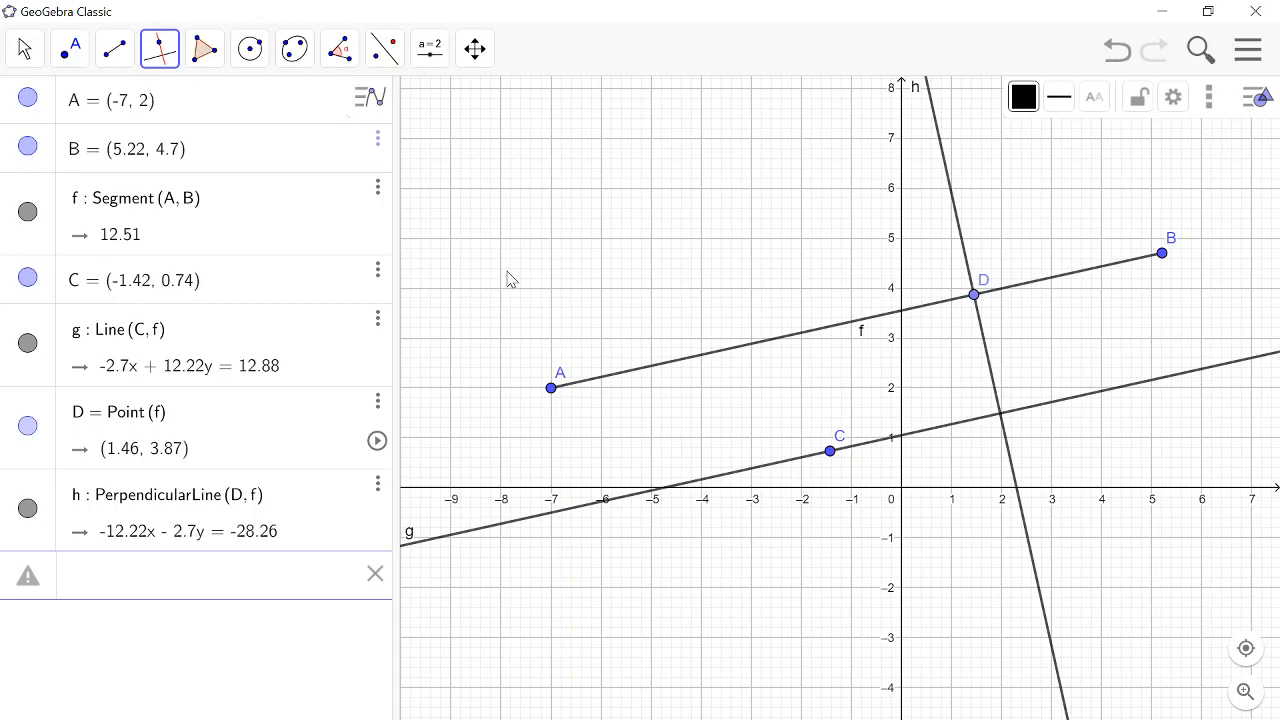
Move endpoint B of segment f to about (4.78, 5.62)
left_click(24, 48)
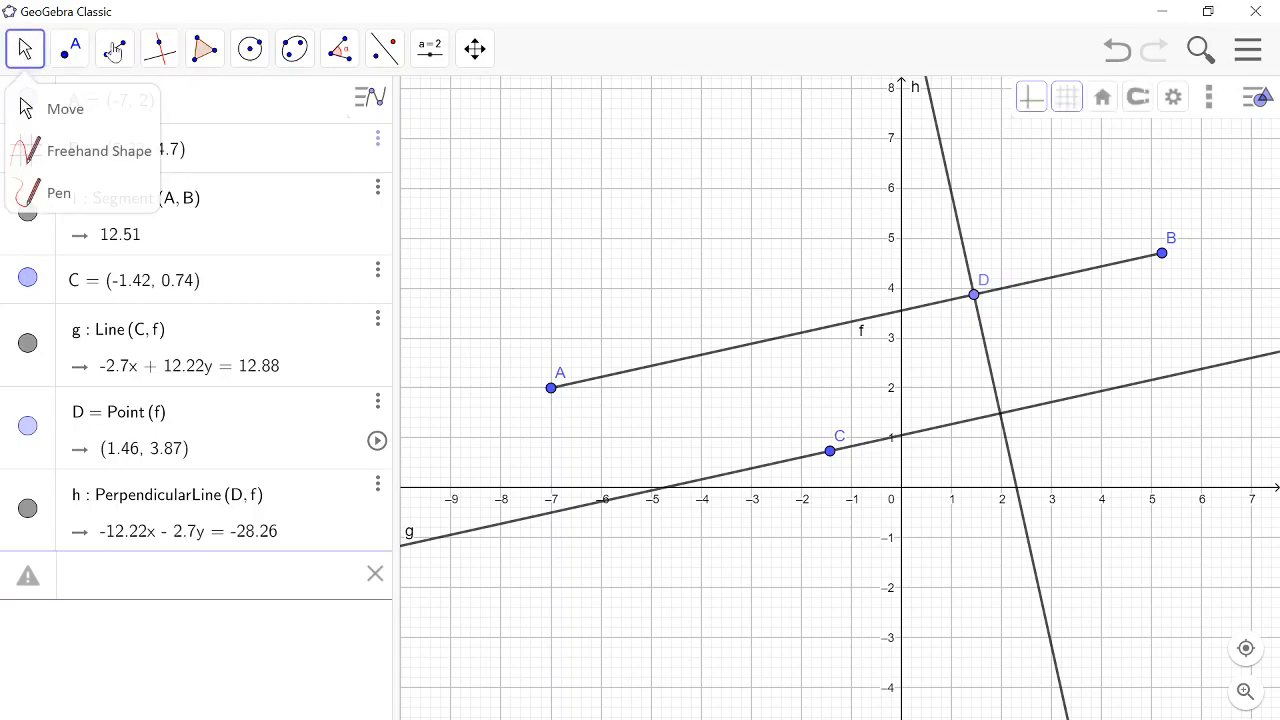
left_click(619, 190)
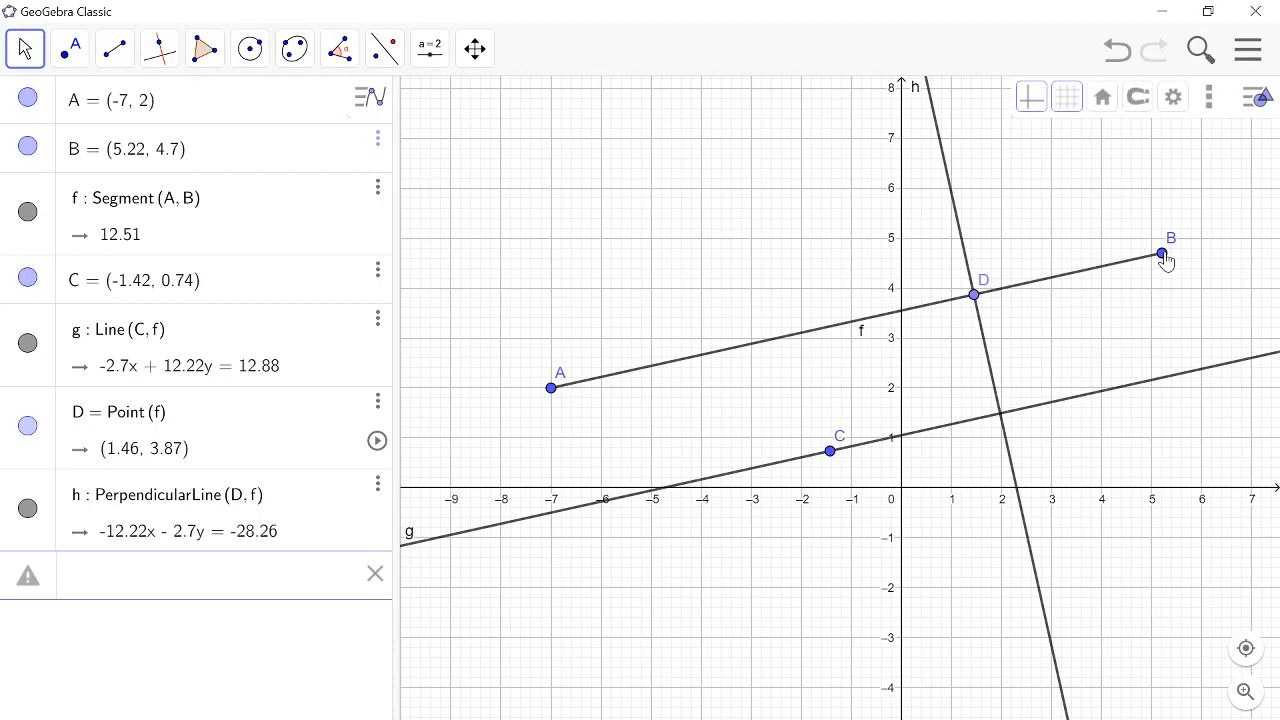
left_click_drag(1164, 257, 1142, 216)
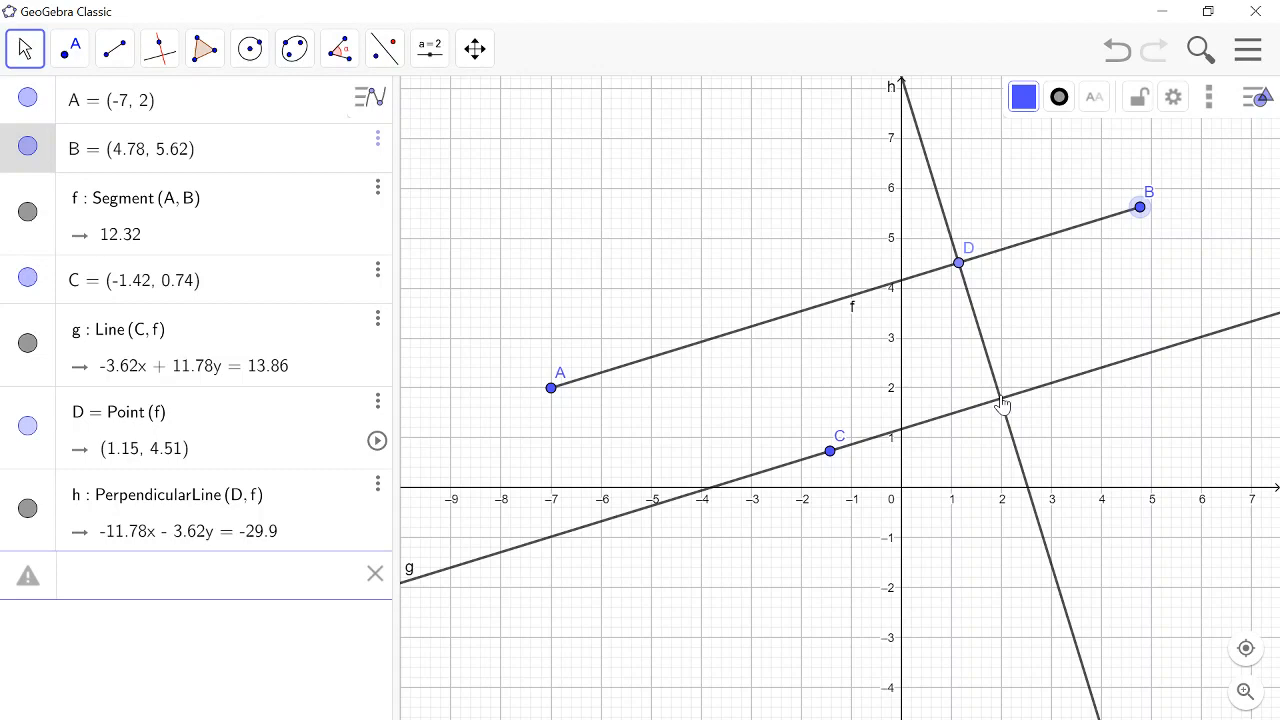
Create the intersection point of parallel line g and perpendicular line h with the Intersect tool
left_click(82, 63)
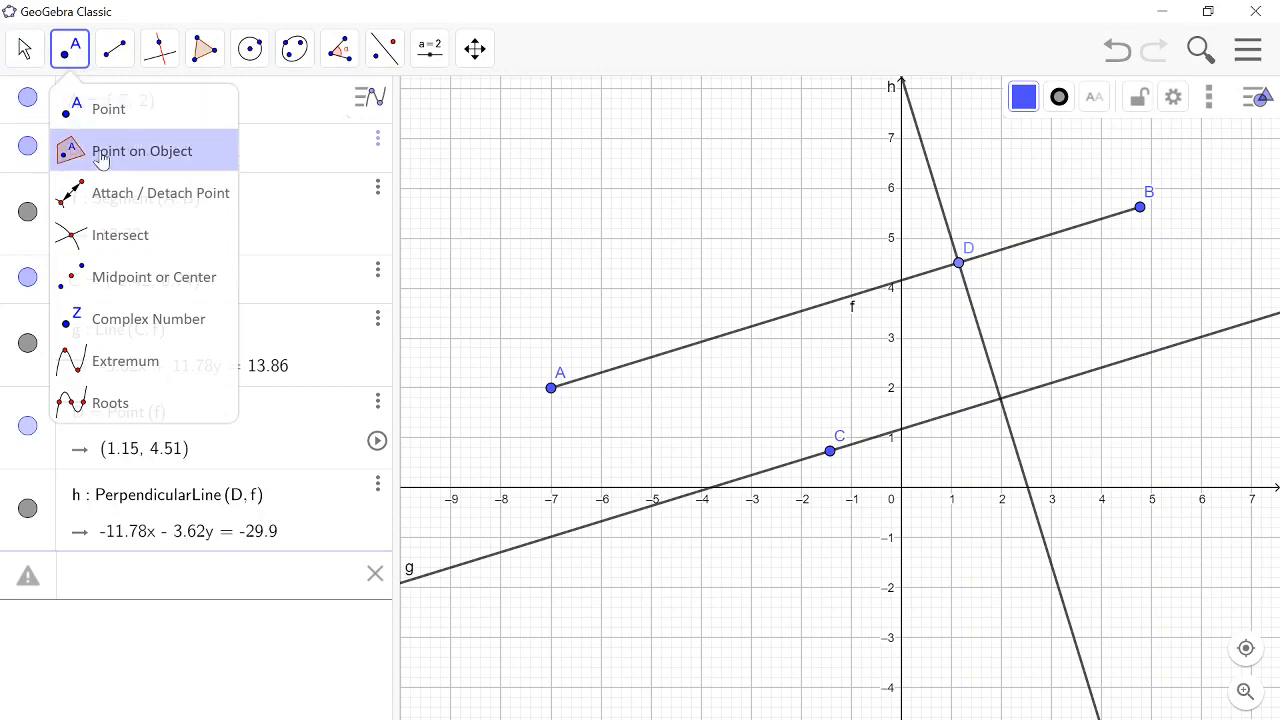
left_click(117, 249)
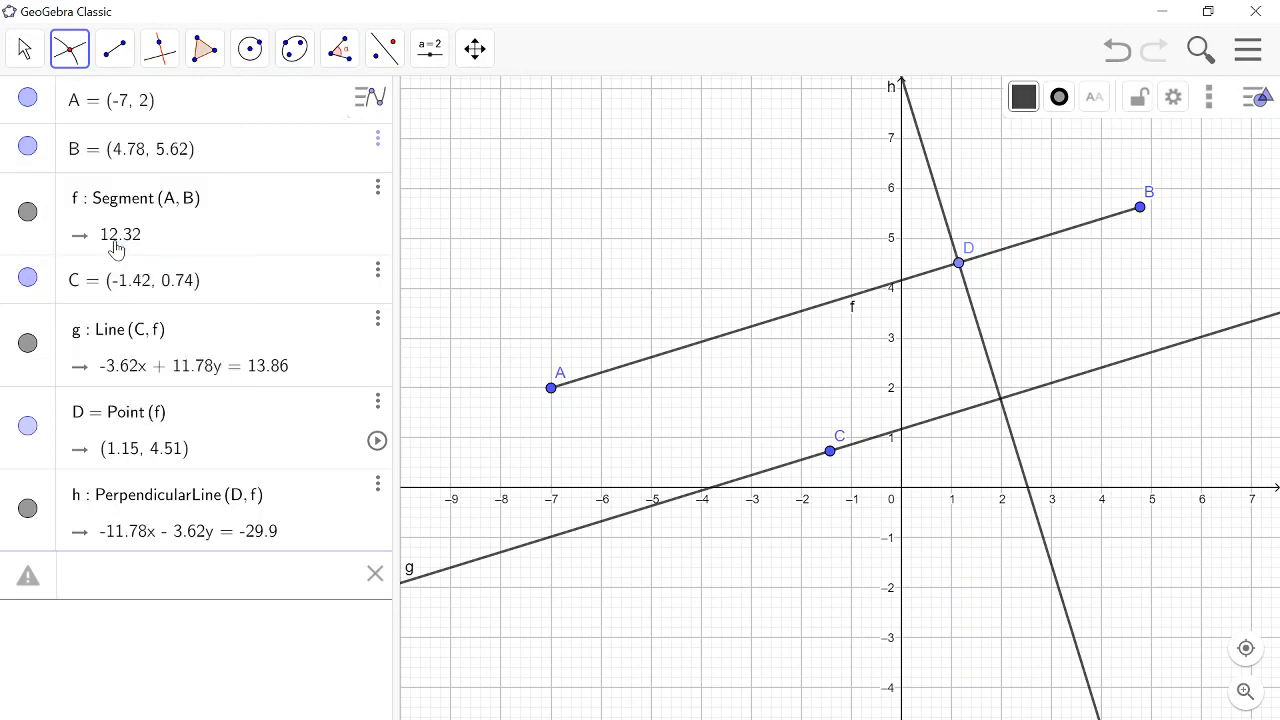
left_click(1001, 400)
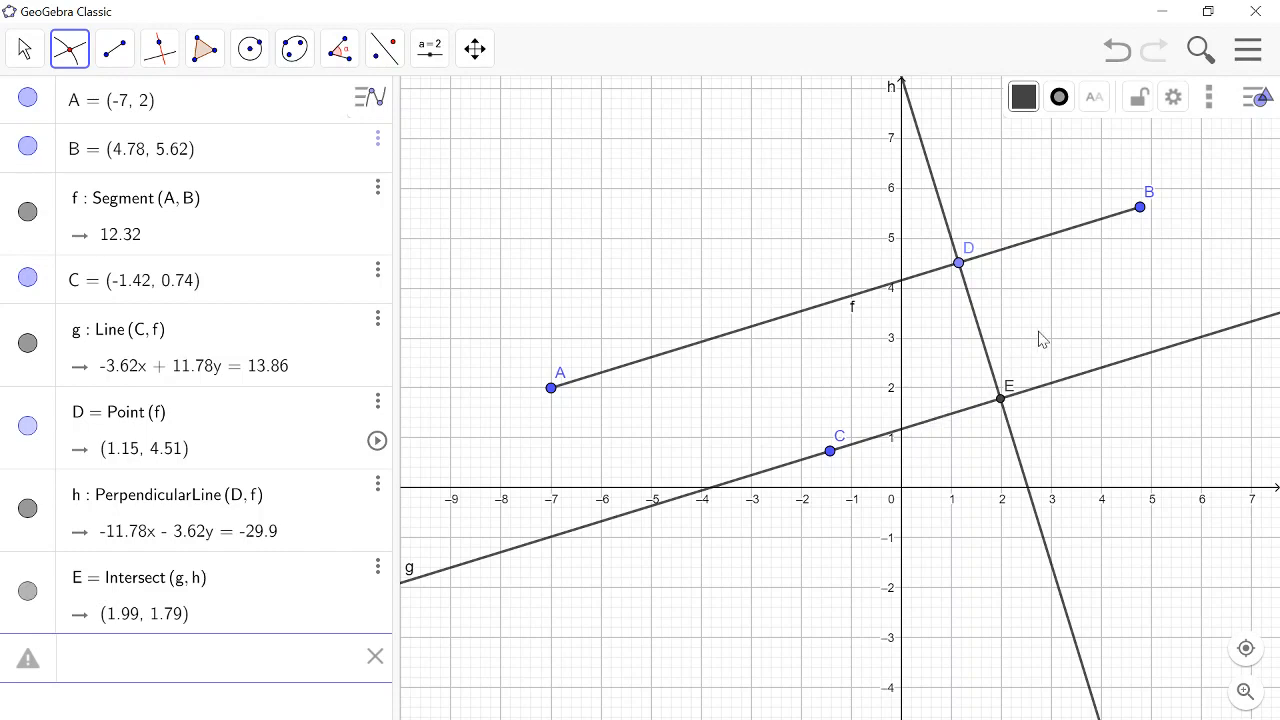
Try several colours on perpendicular line h, including blue and pink, and settle on brown
left_click(25, 50)
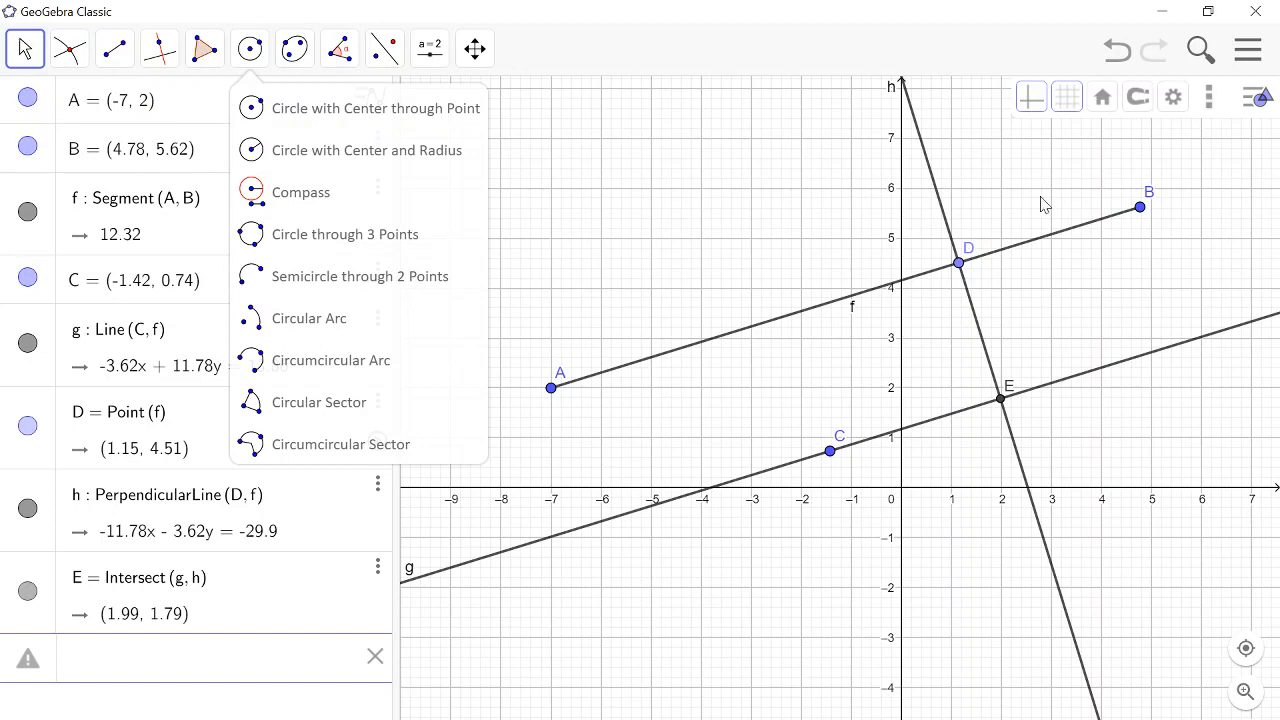
left_click(985, 350)
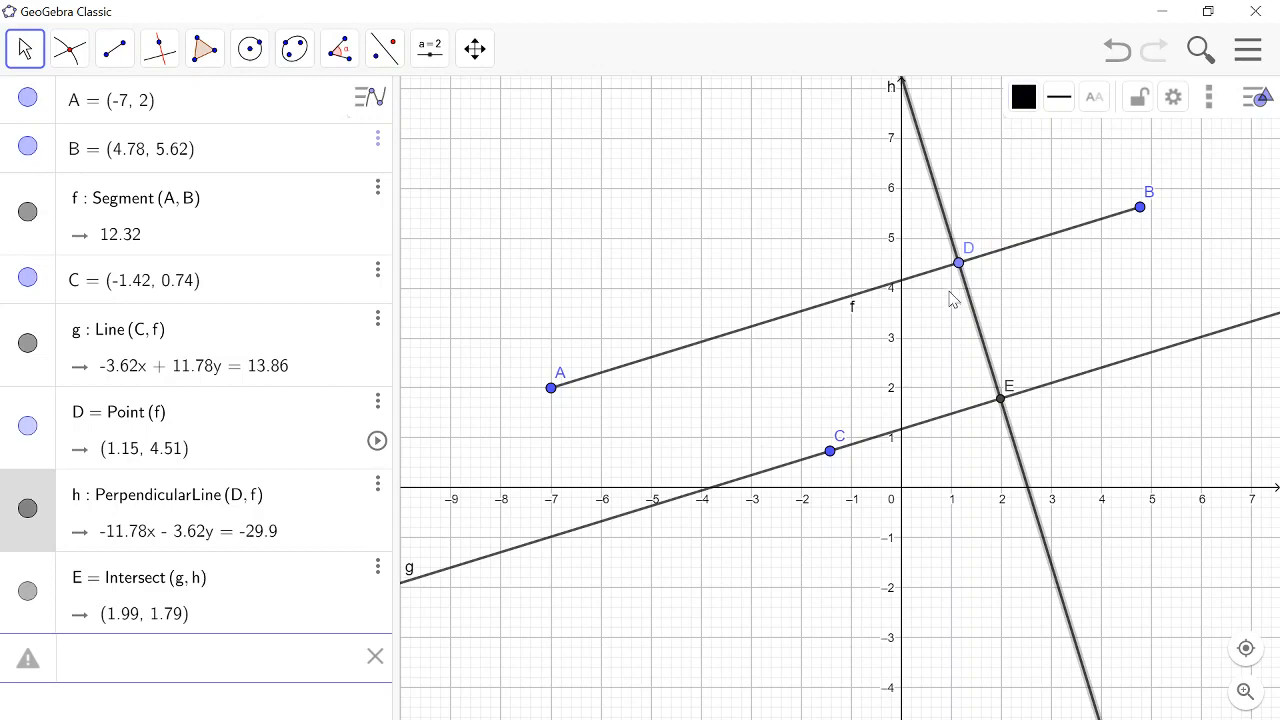
left_click(1025, 105)
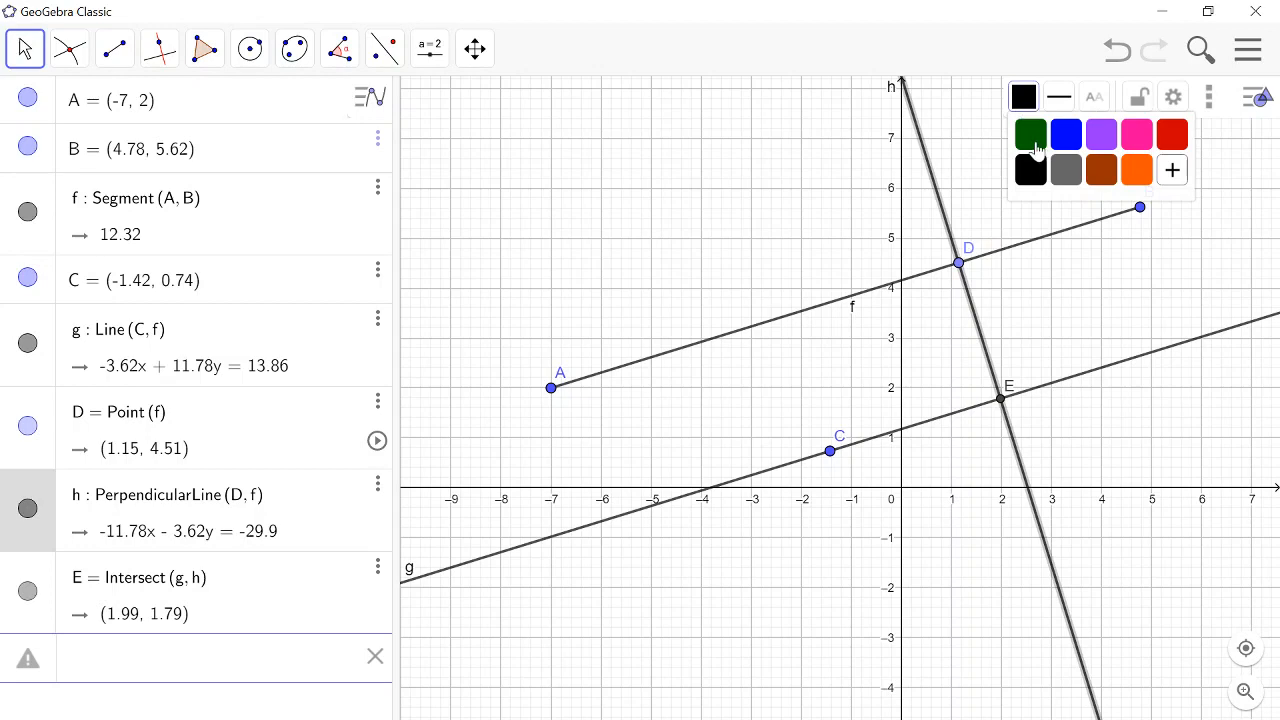
left_click(1034, 142)
left_click(1069, 139)
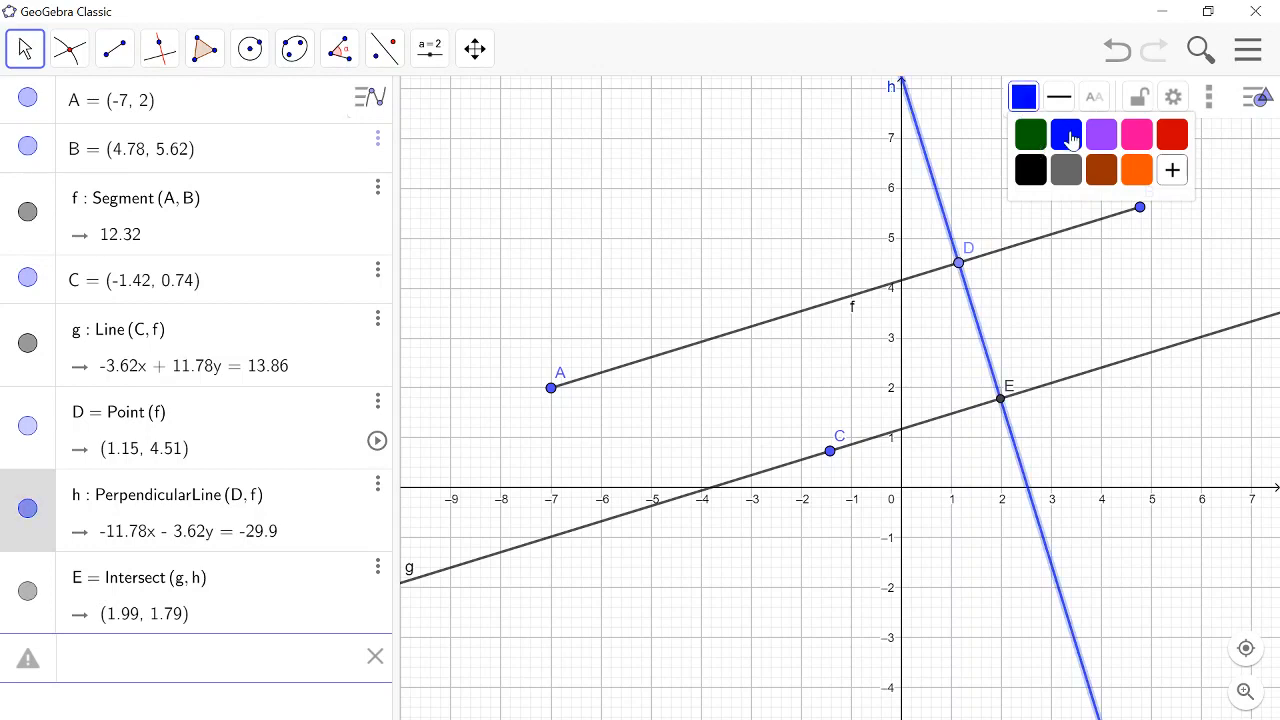
left_click(1143, 148)
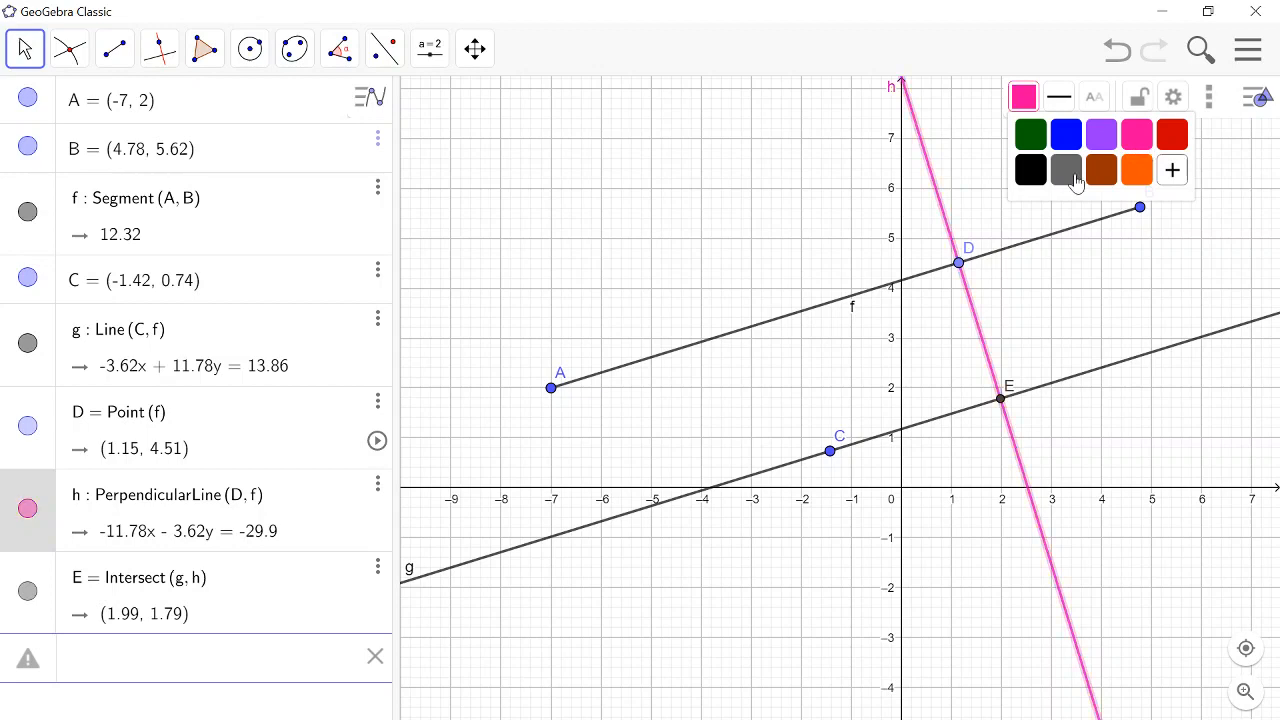
left_click(1034, 176)
left_click(1103, 178)
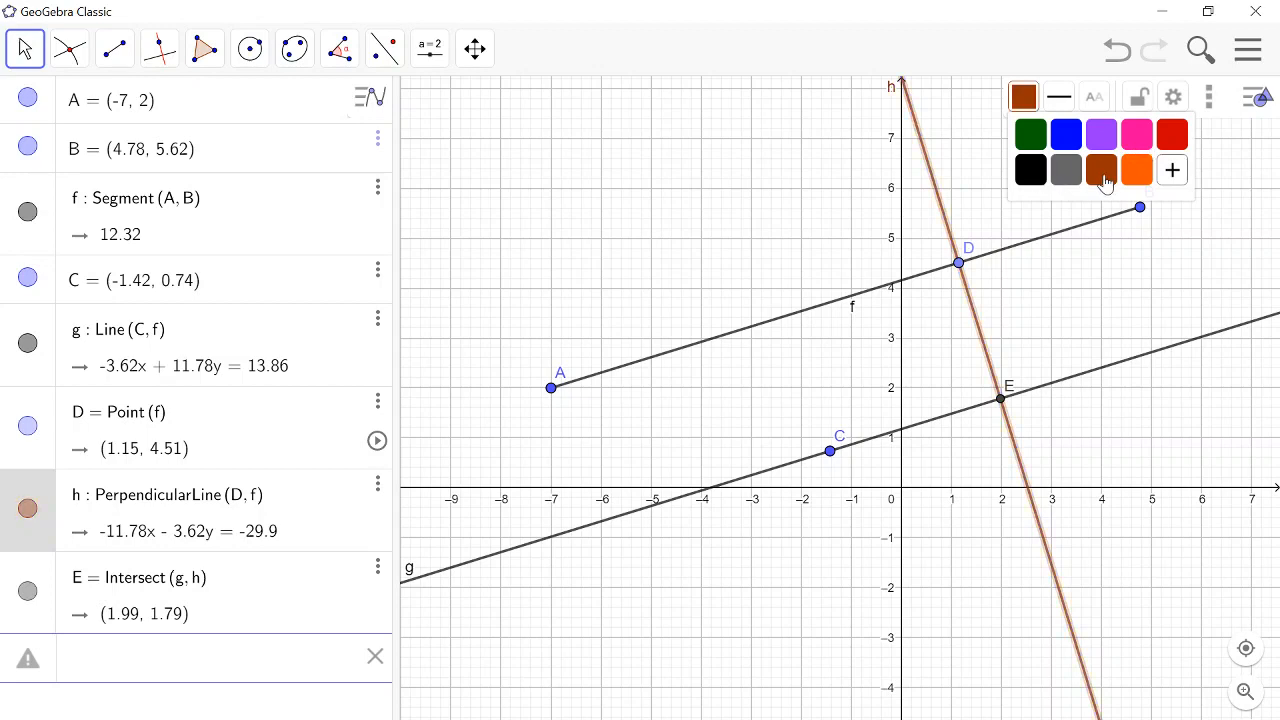
left_click(1048, 334)
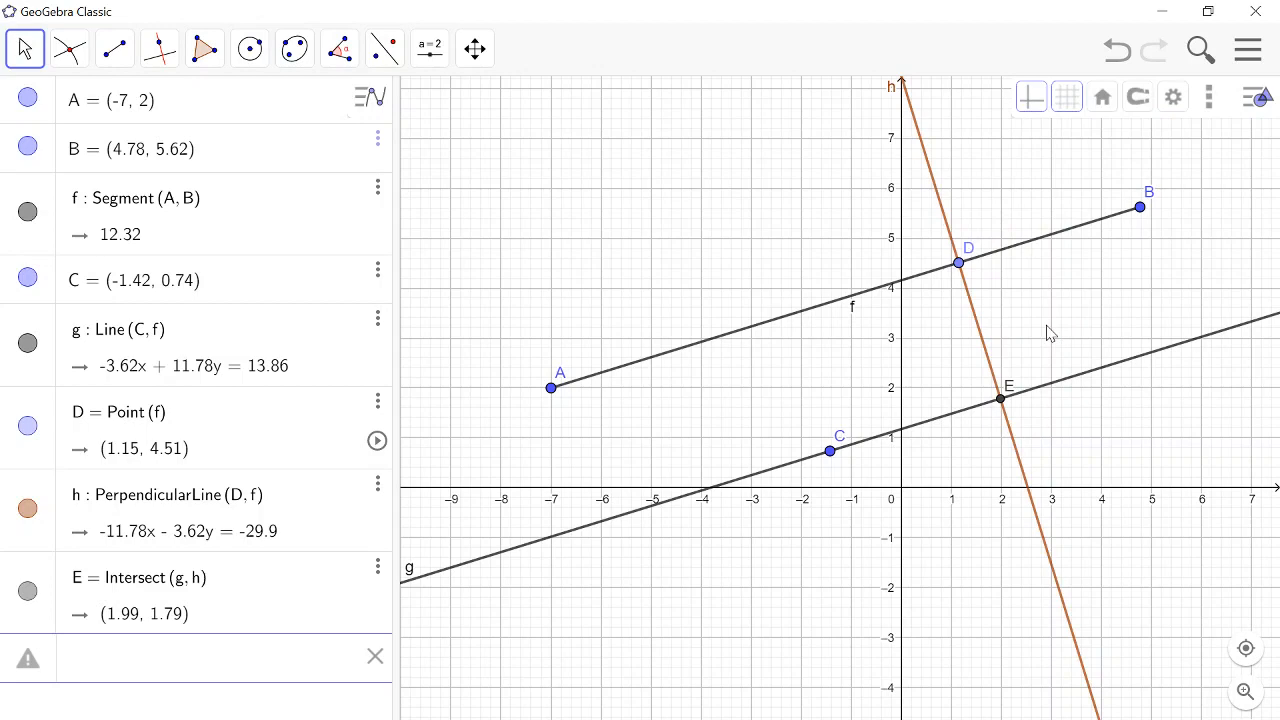
Try a dashed line style on perpendicular line h and restore its solid style
left_click(979, 341)
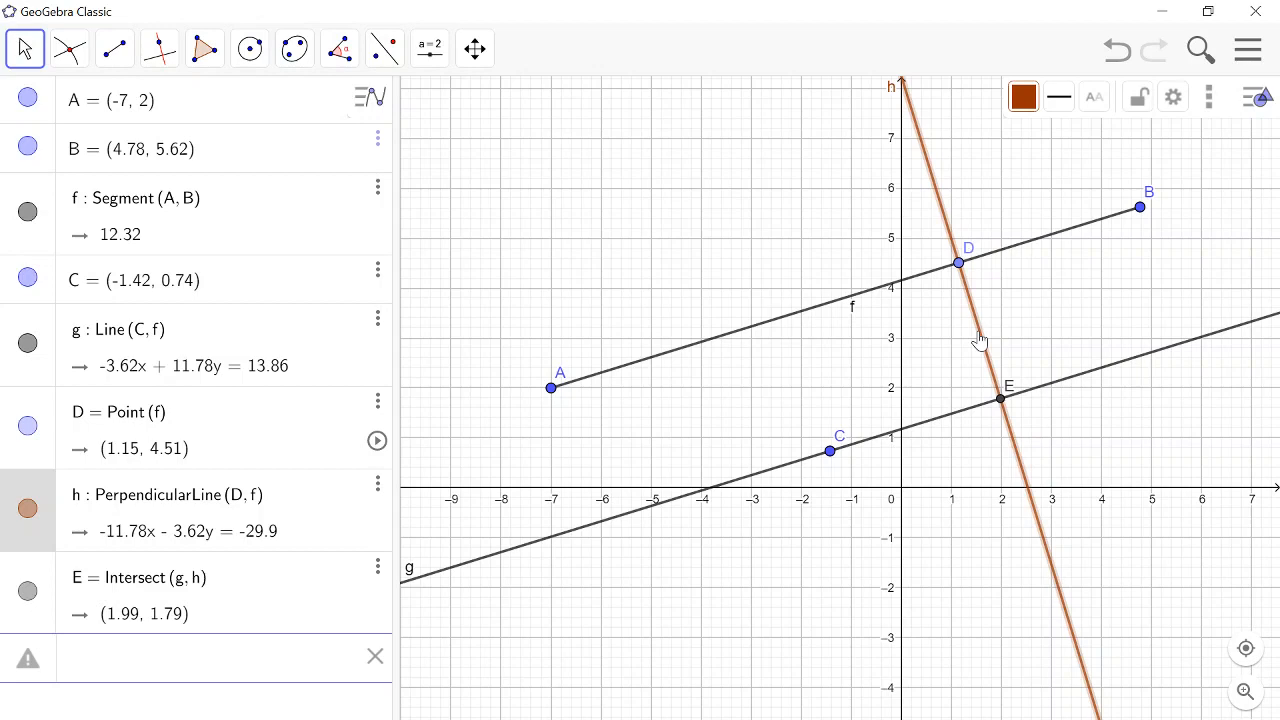
left_click(1058, 104)
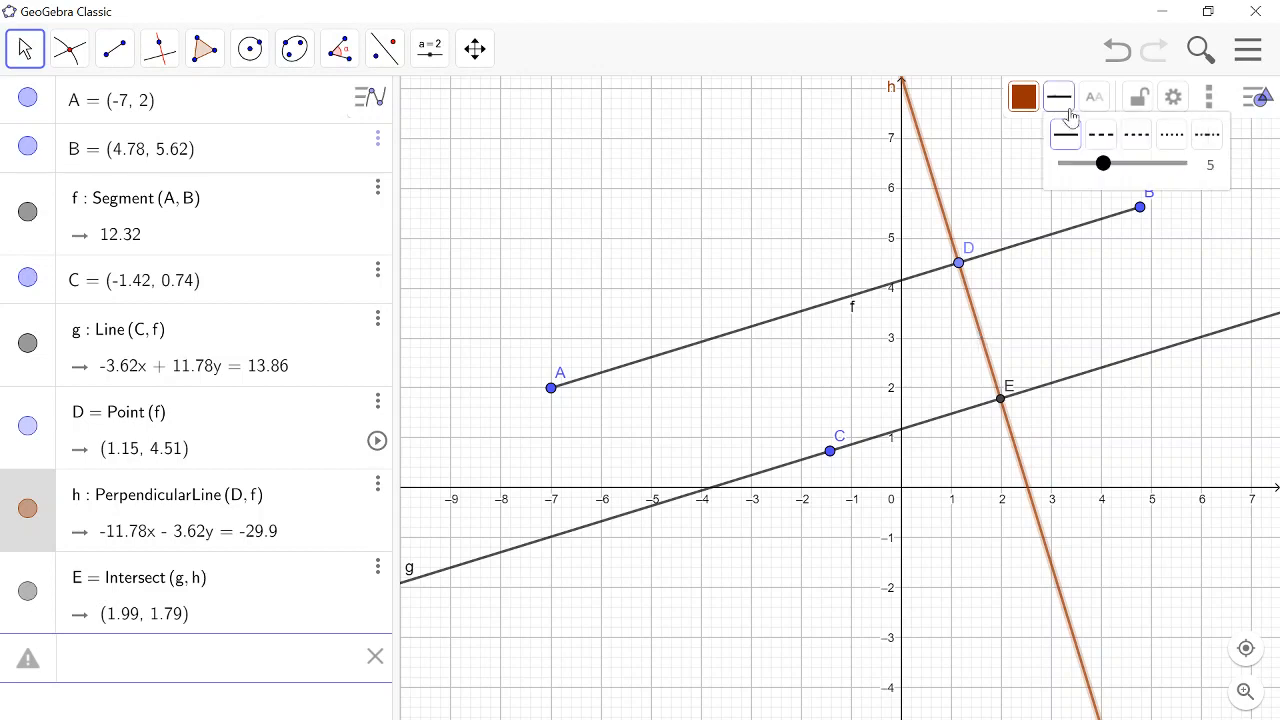
left_click(1100, 142)
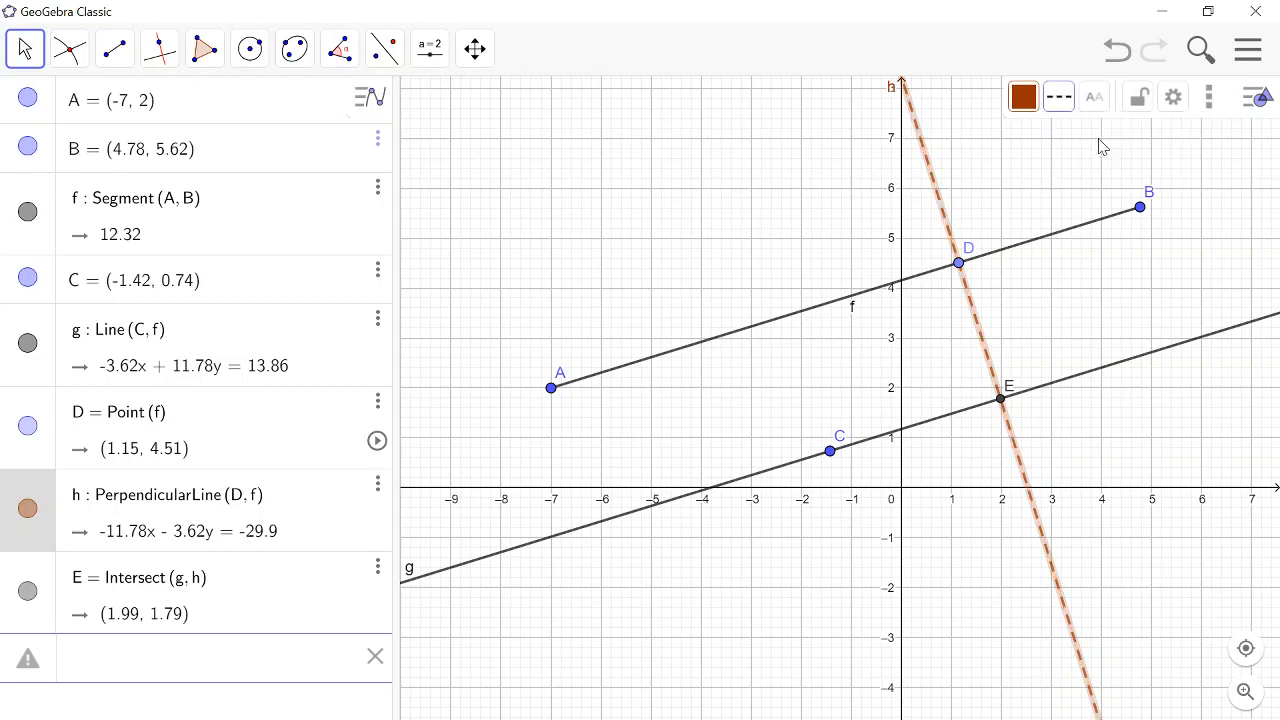
left_click(1050, 178)
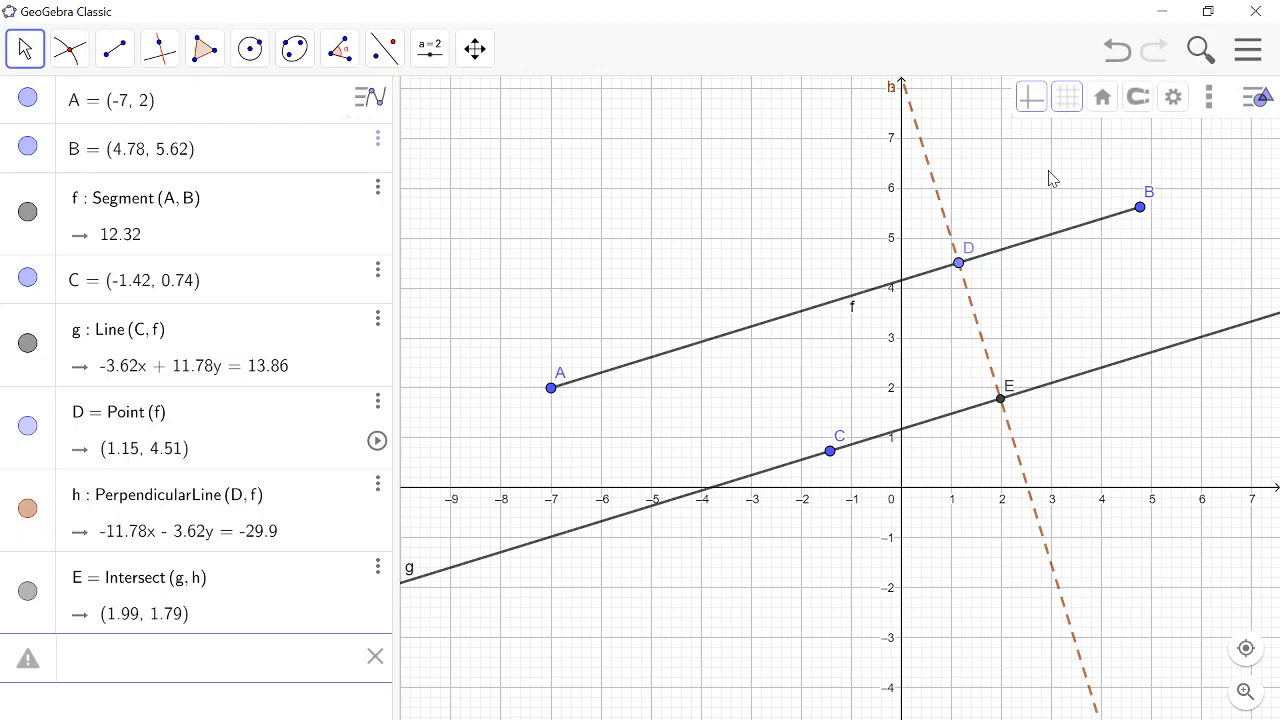
left_click(975, 326)
left_click(1058, 116)
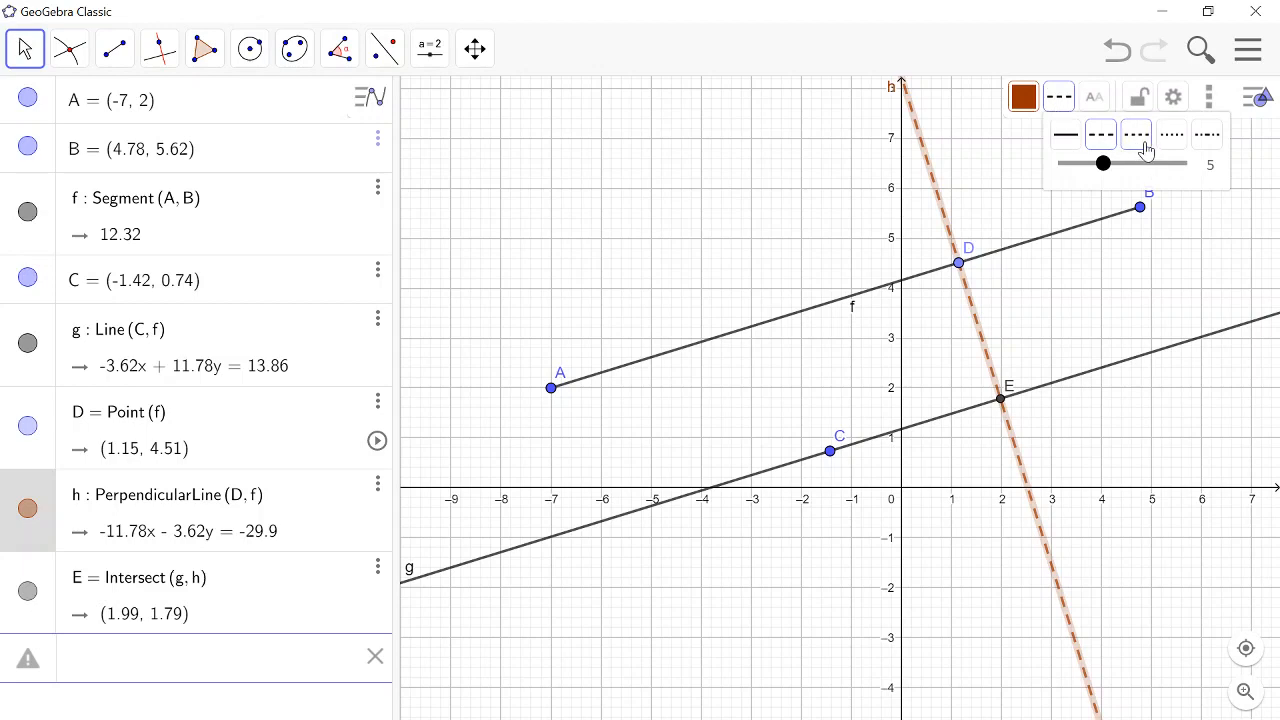
left_click(1066, 138)
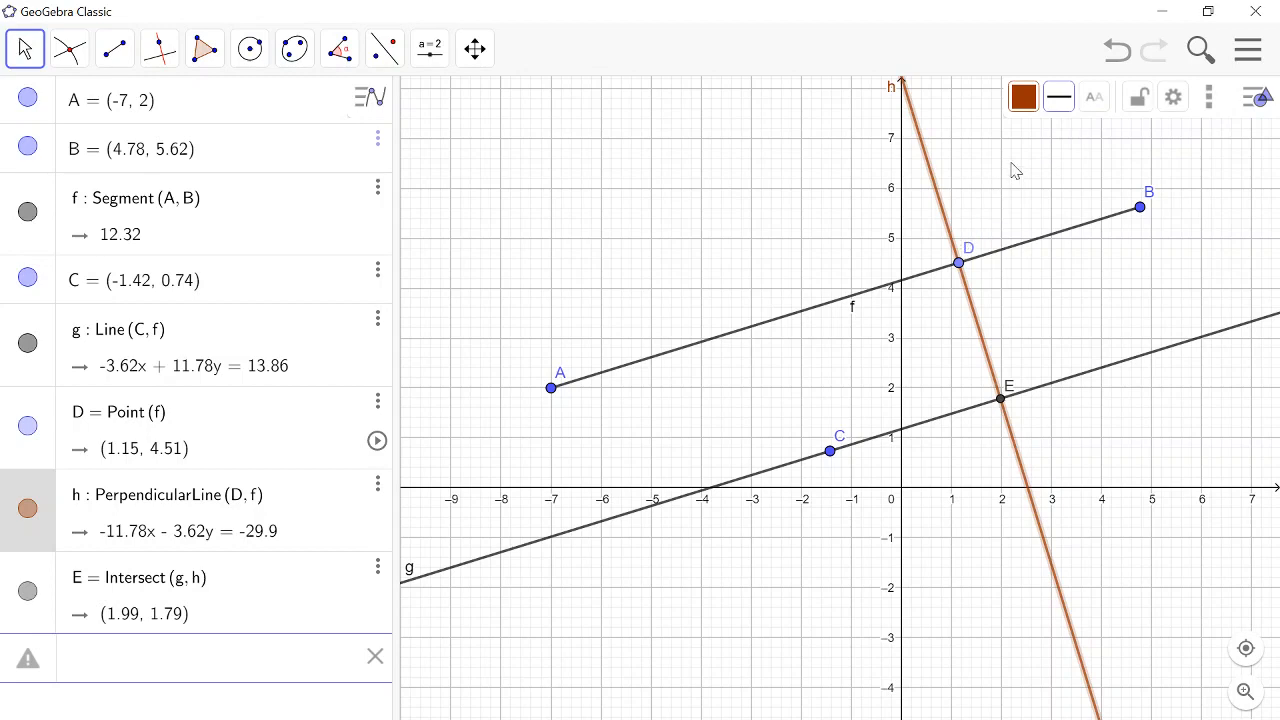
Set the line thickness of perpendicular line h to 7 and deselect it
left_click(1060, 118)
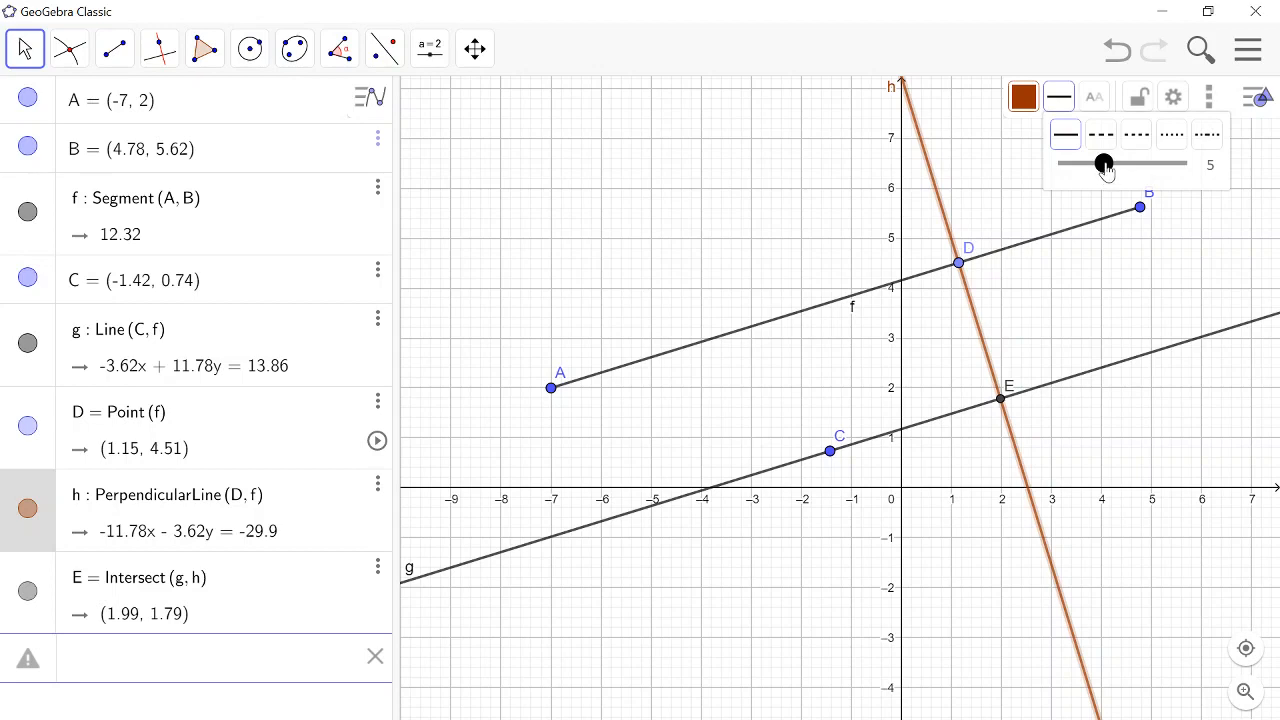
mouse_move(1104, 168)
left_mouse_down()
mouse_move(1171, 164)
mouse_move(1099, 165)
mouse_move(1123, 165)
left_mouse_up()
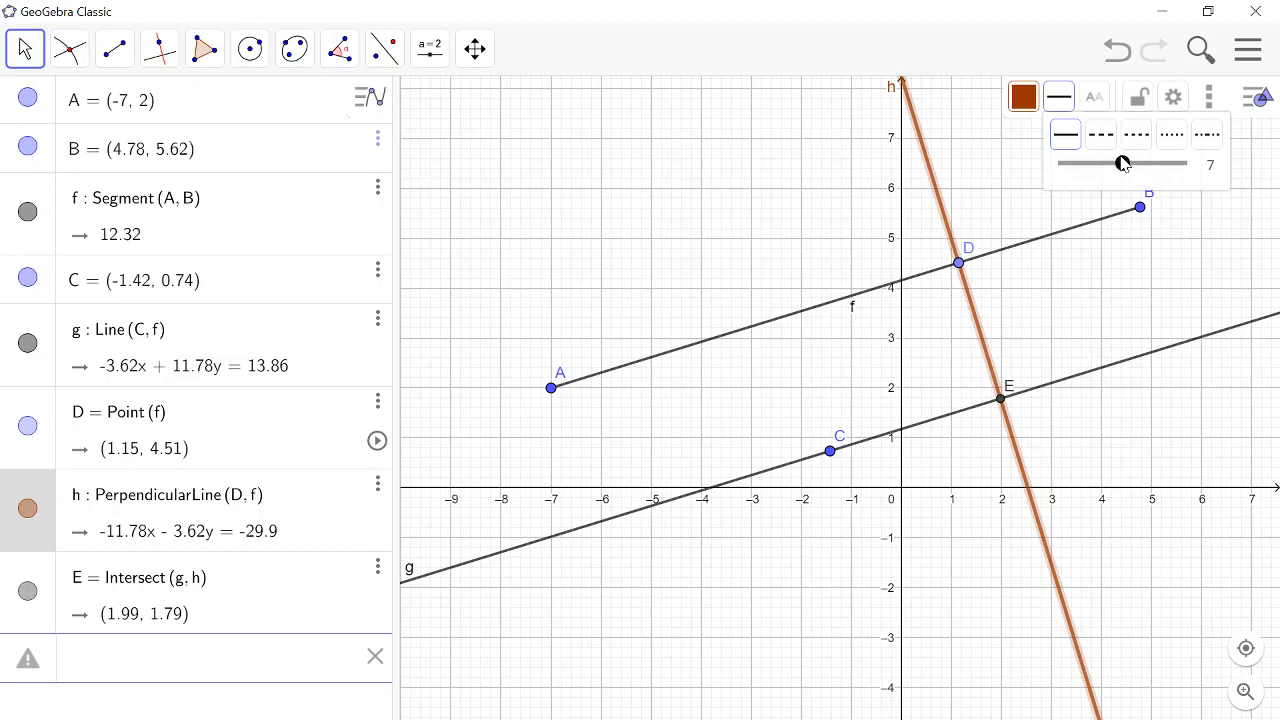
left_click(963, 199)
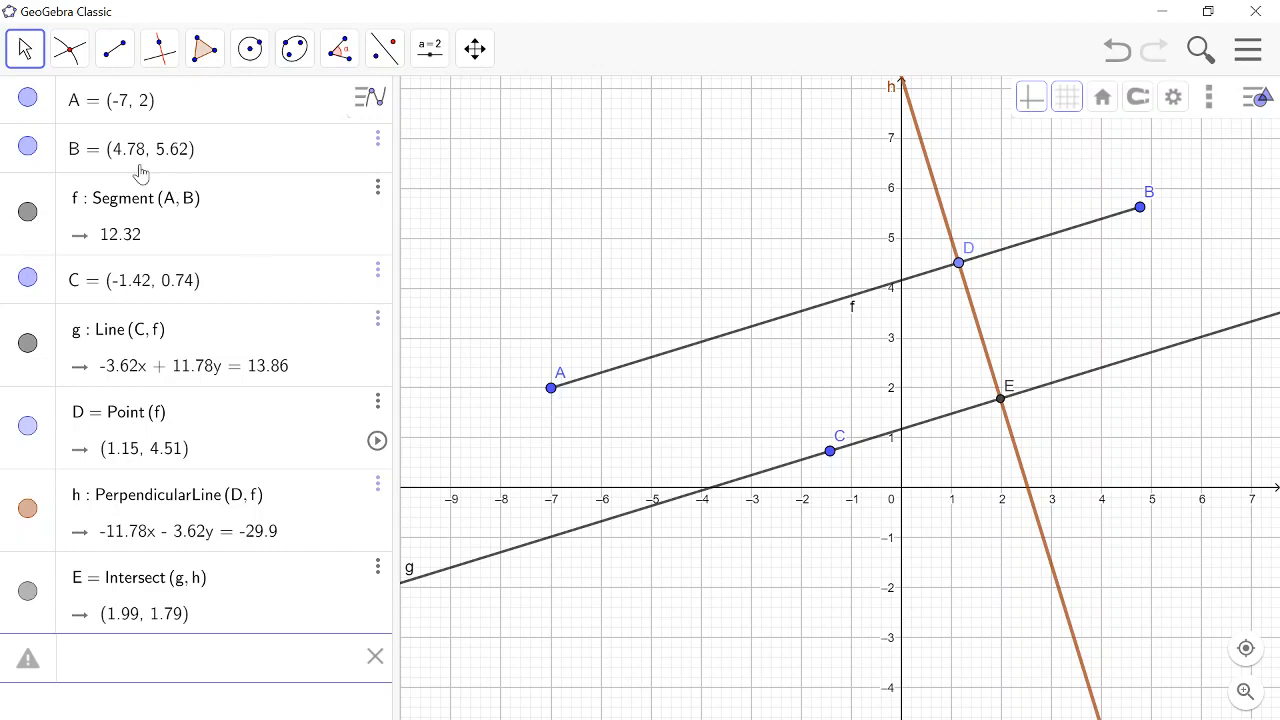
Hide points A, B, C, D and E, leaving only segment f and lines g and h shown
left_click(28, 100)
left_click(27, 148)
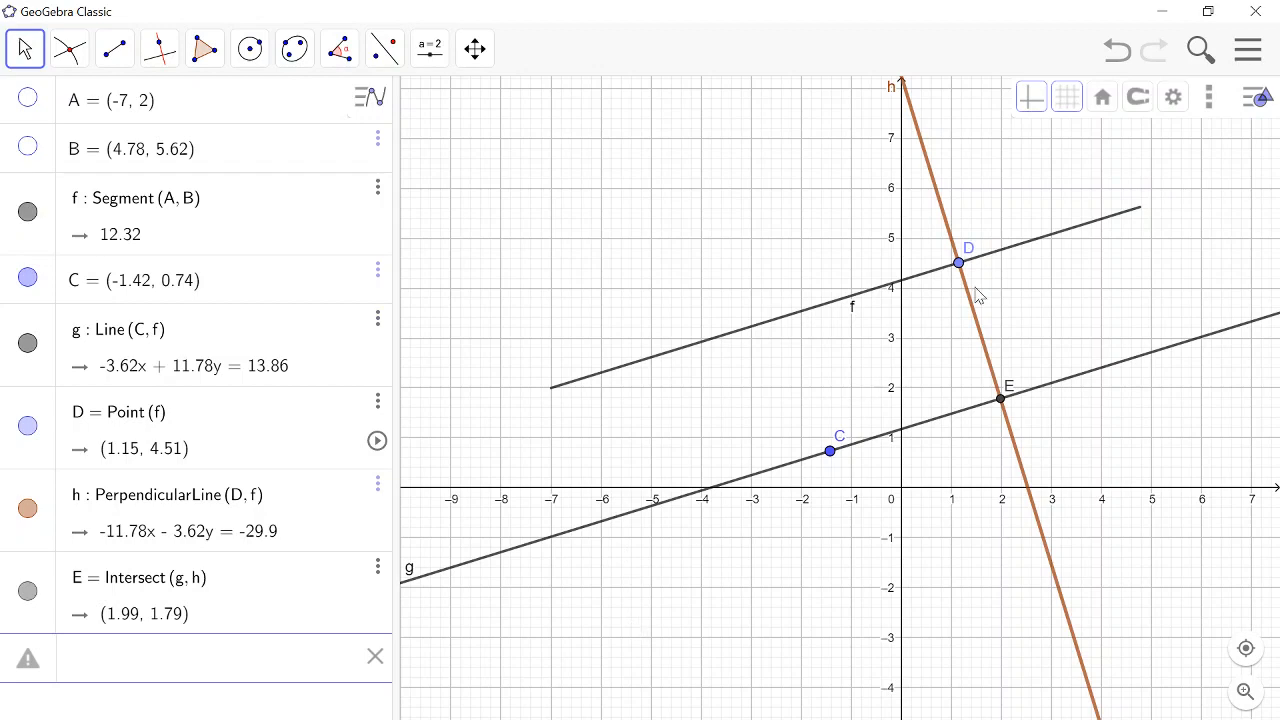
left_click(27, 427)
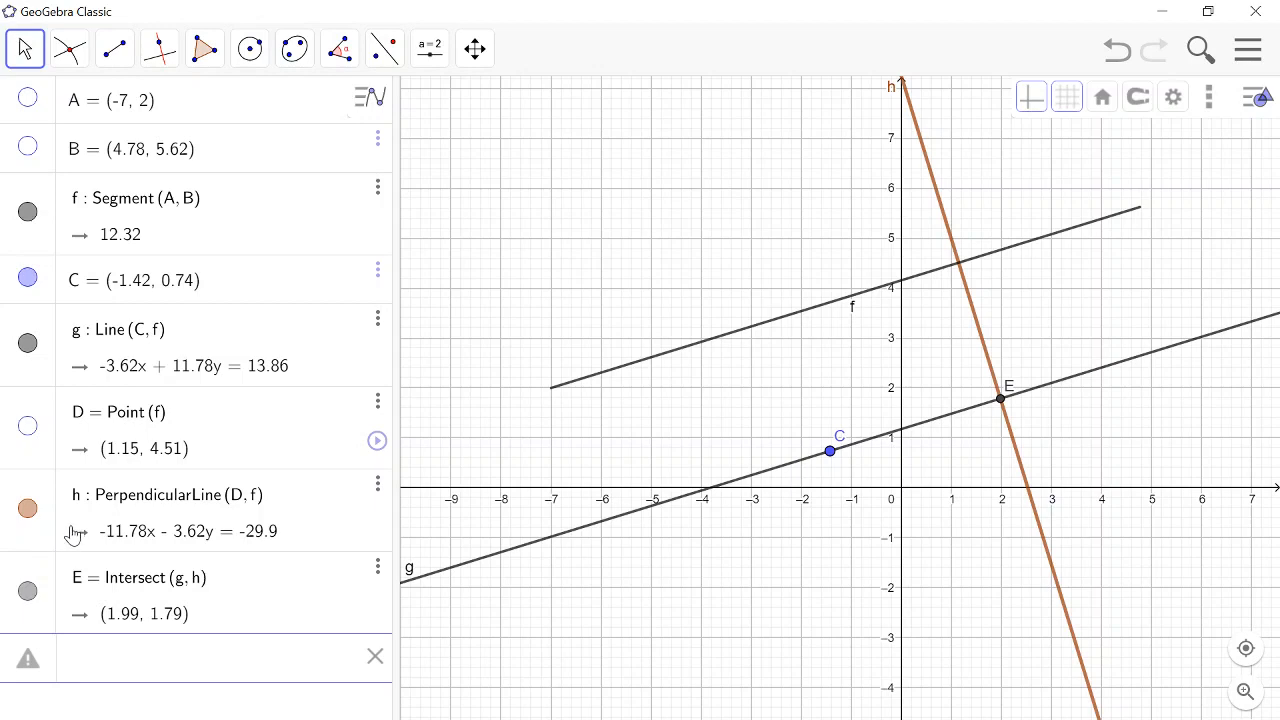
left_click(27, 280)
left_click(27, 591)
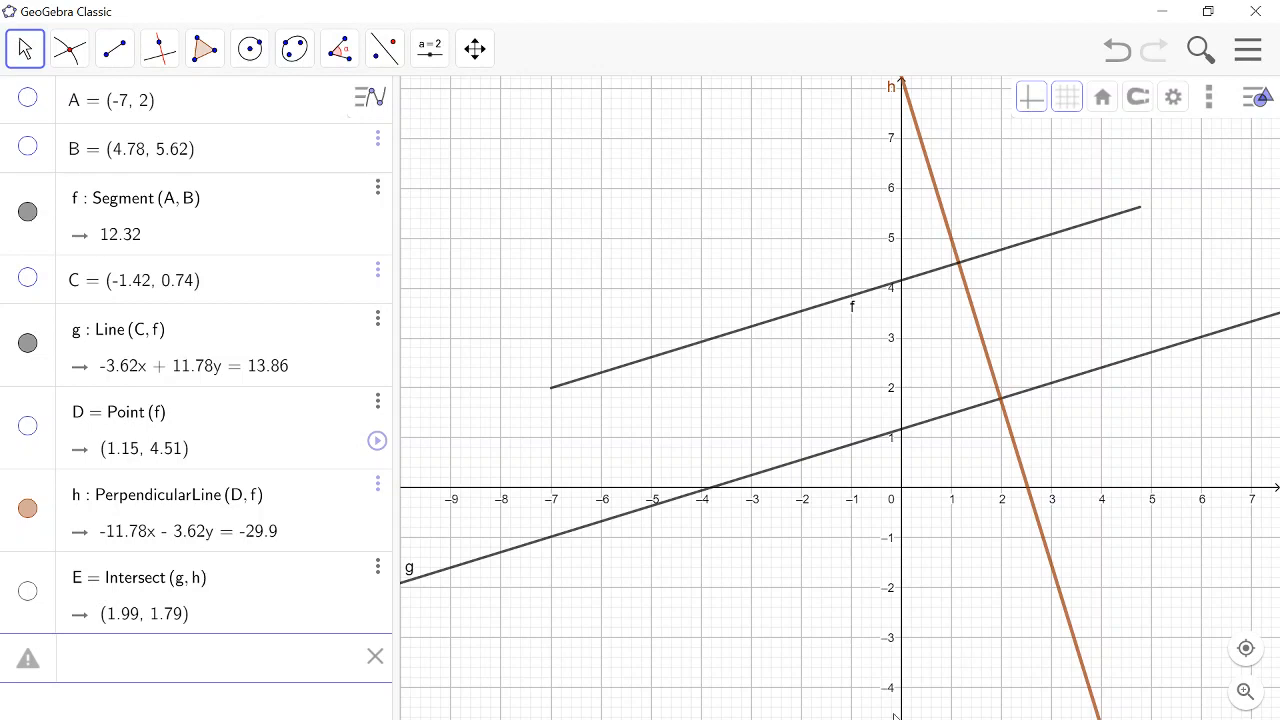
left_click(27, 99)
left_click(27, 99)
Hide the coordinate axes and show them again
left_click(1029, 106)
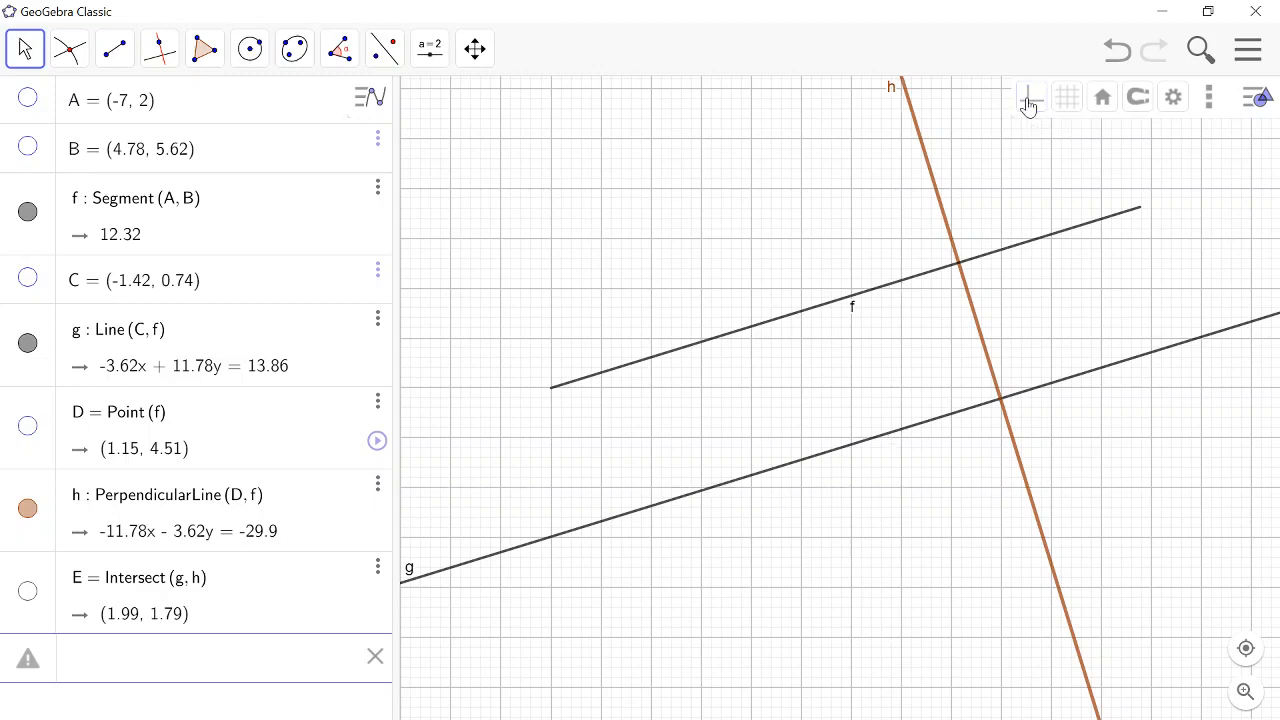
left_click(1029, 106)
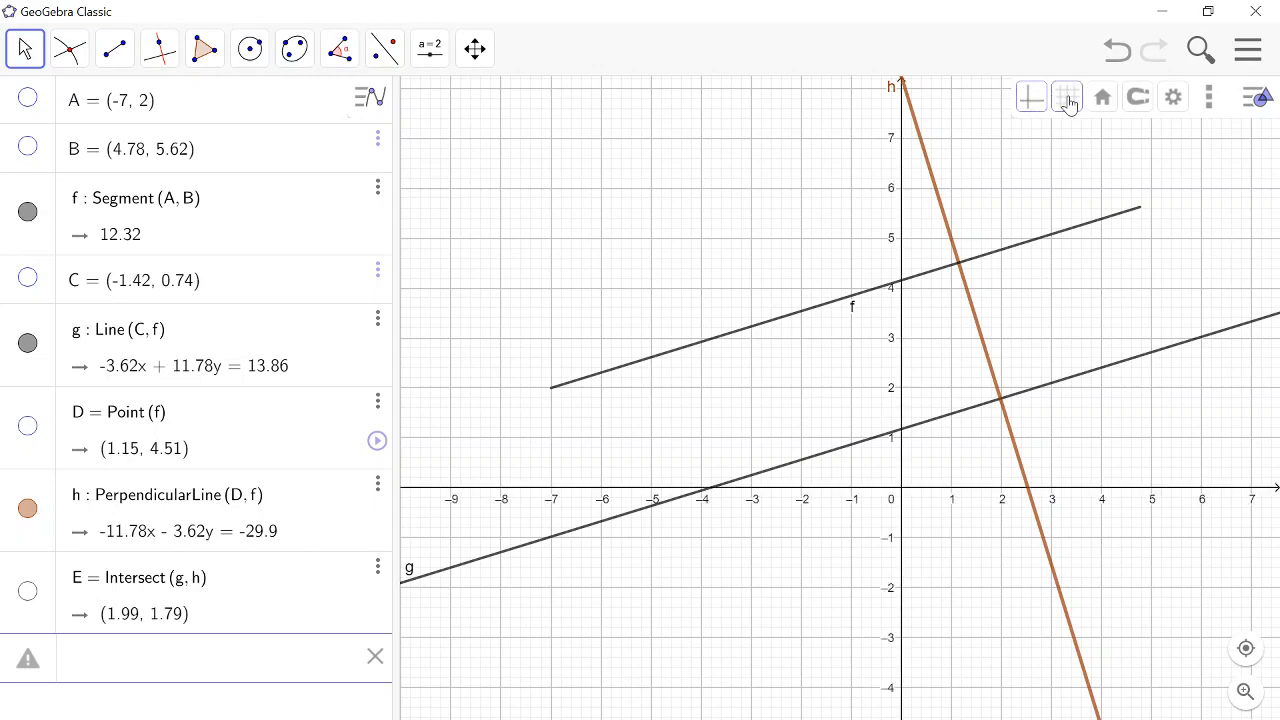
Hide the grid in the graphics view, restore the square grid, and close the grid options
left_click(1069, 101)
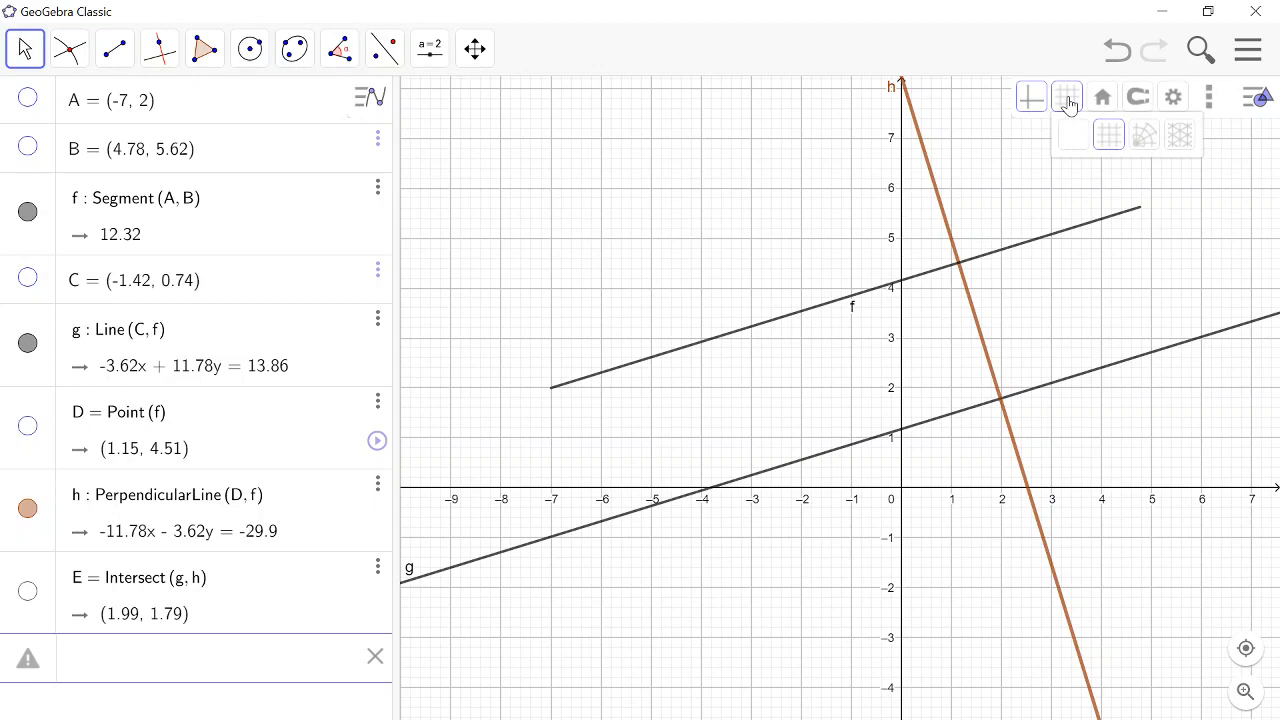
left_click(1071, 140)
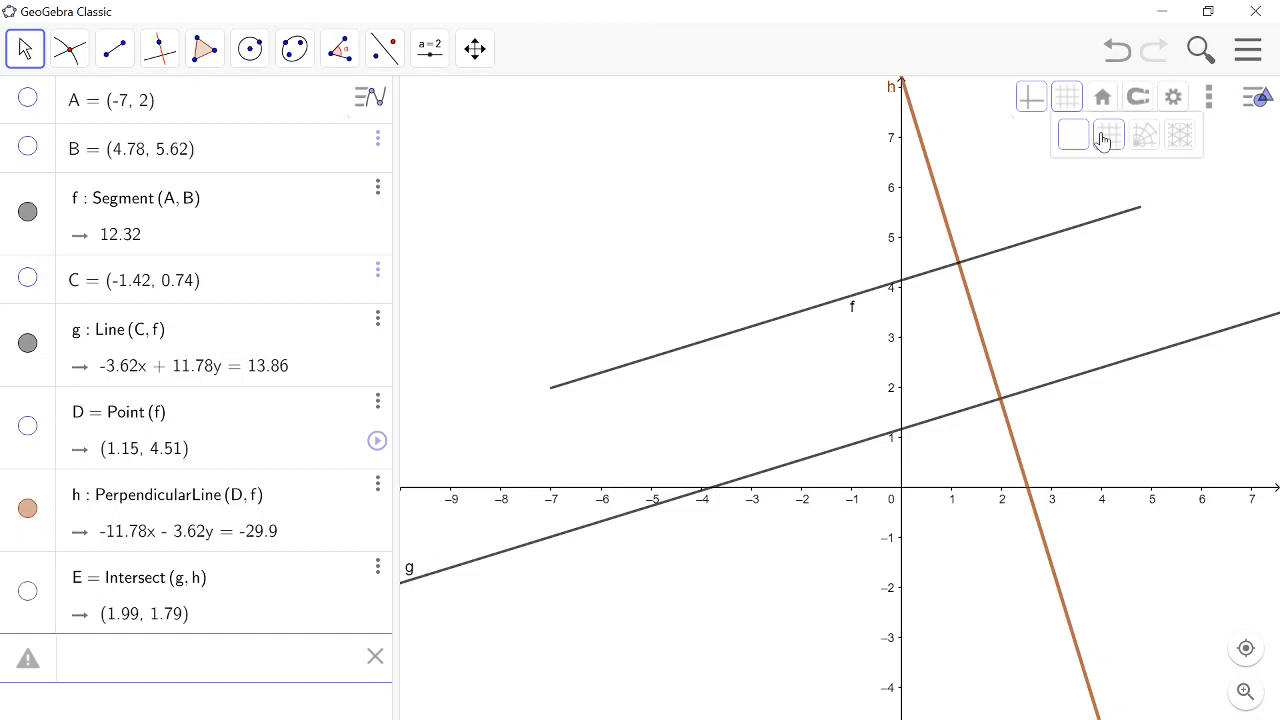
left_click(1108, 137)
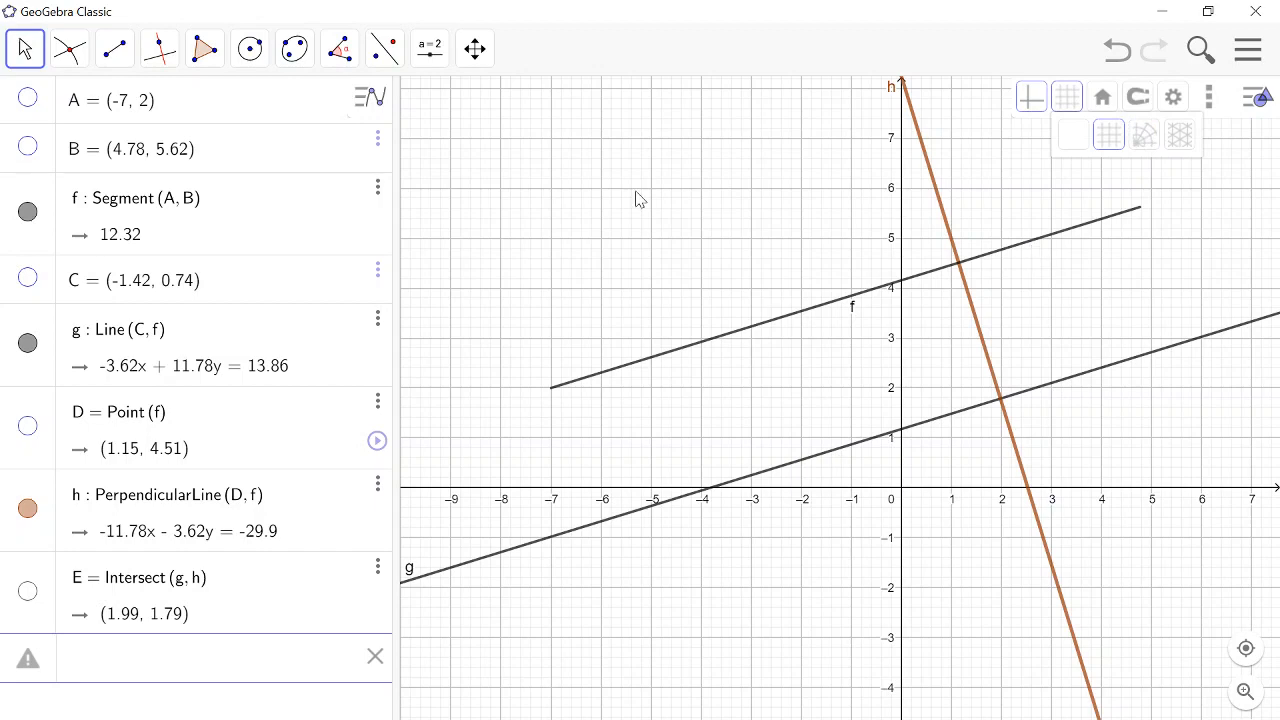
left_click(700, 134)
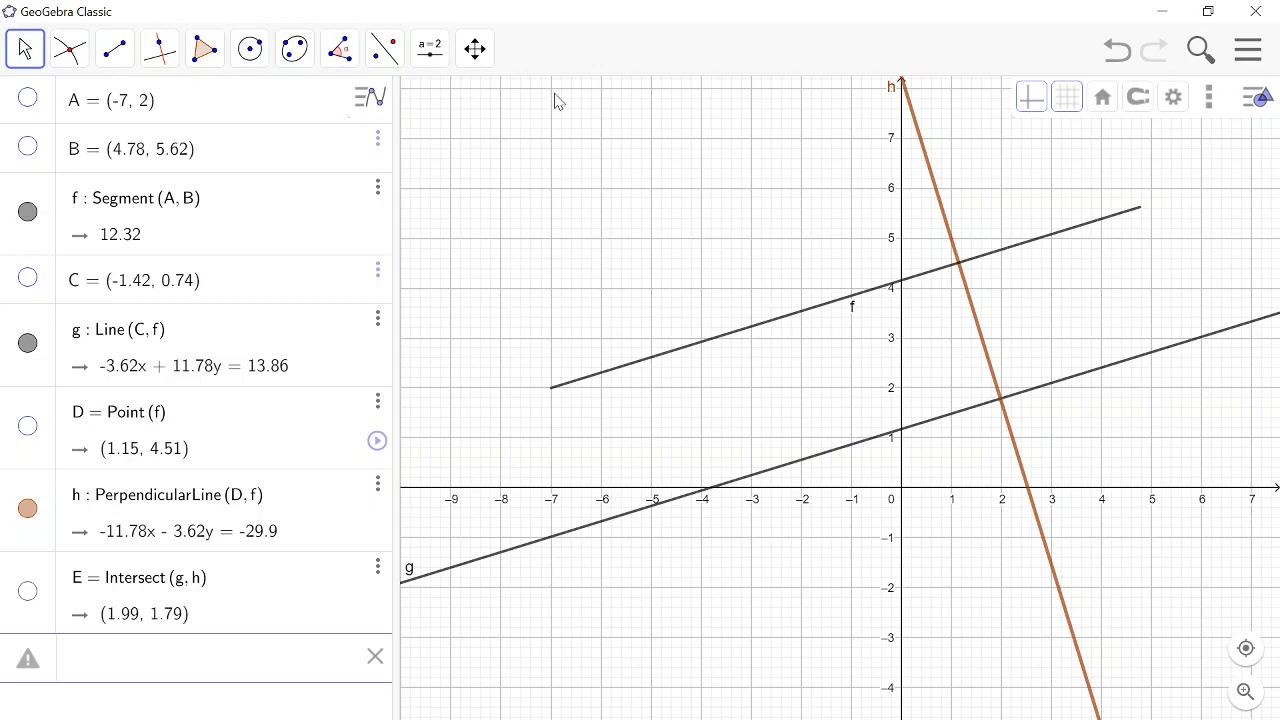
left_click(70, 56)
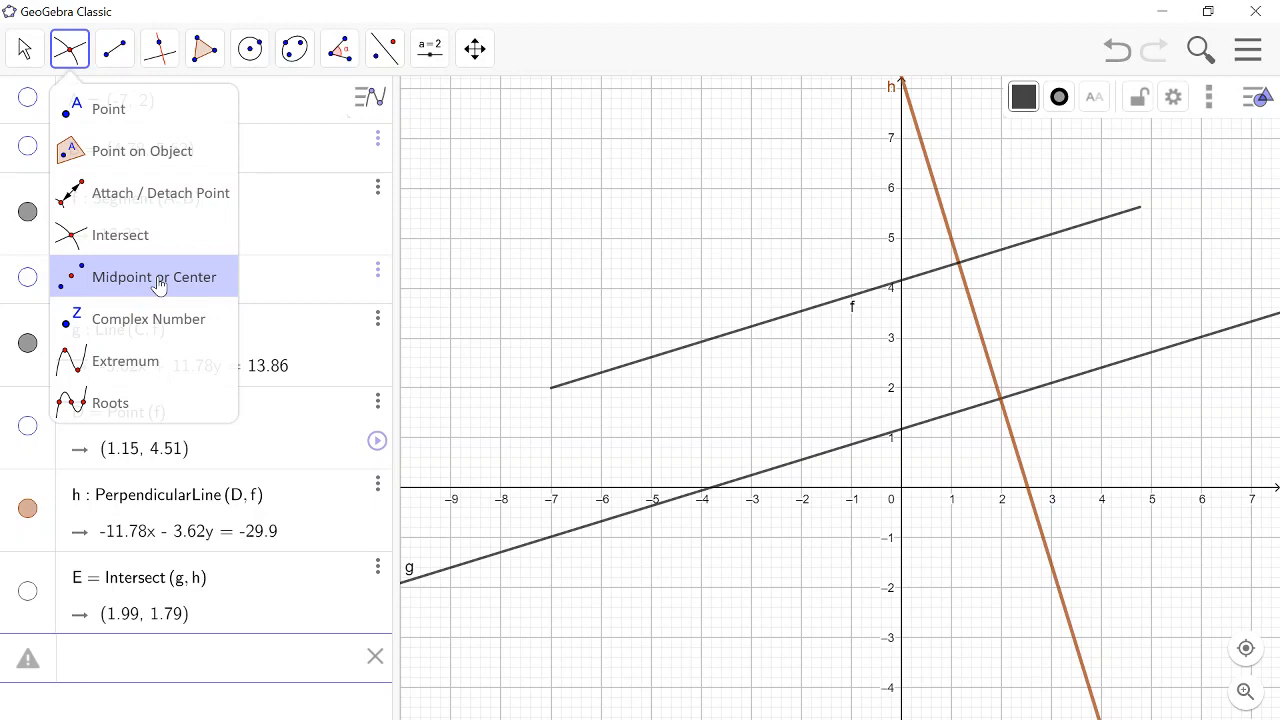
mouse_move(113, 50)
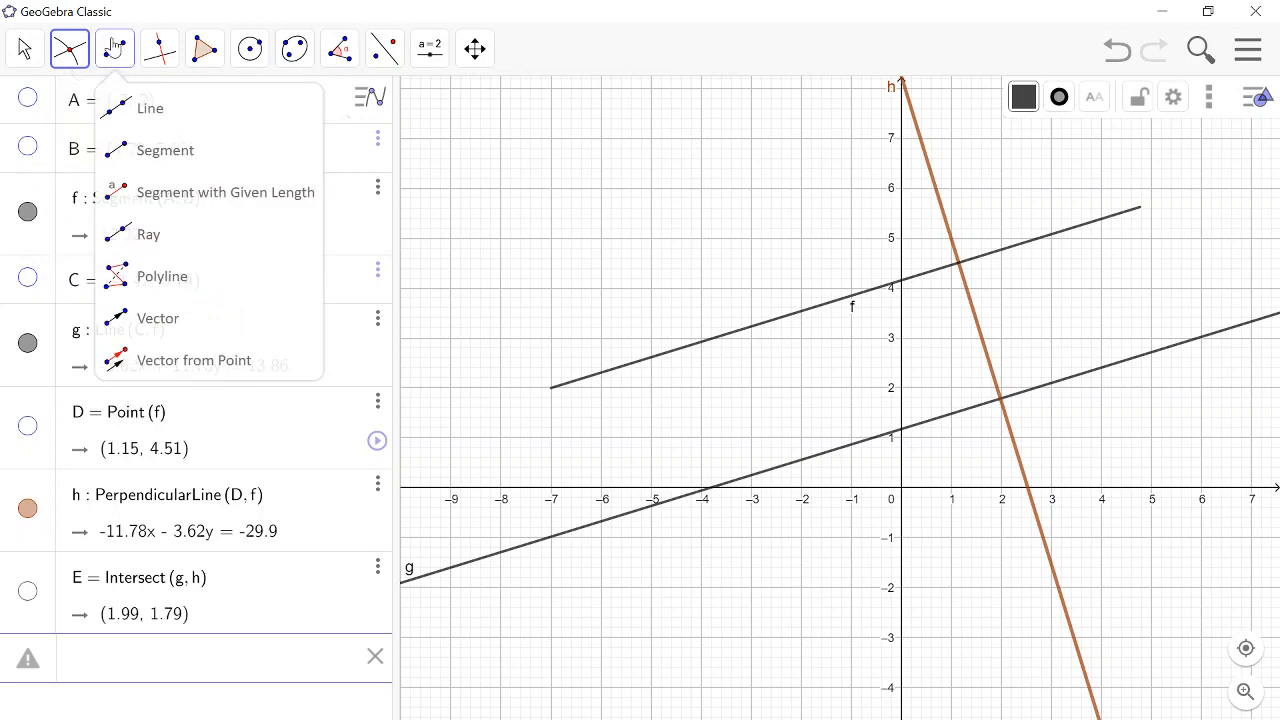
left_click(137, 158)
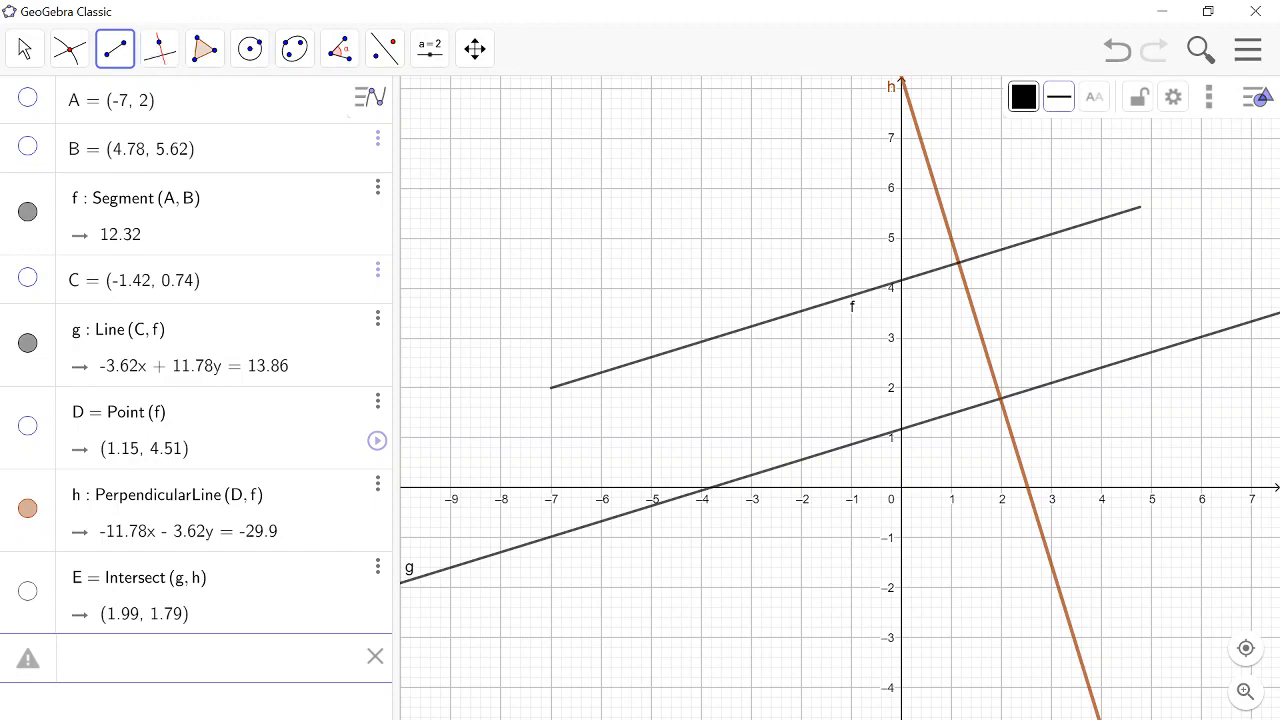
key("alt+Tab")
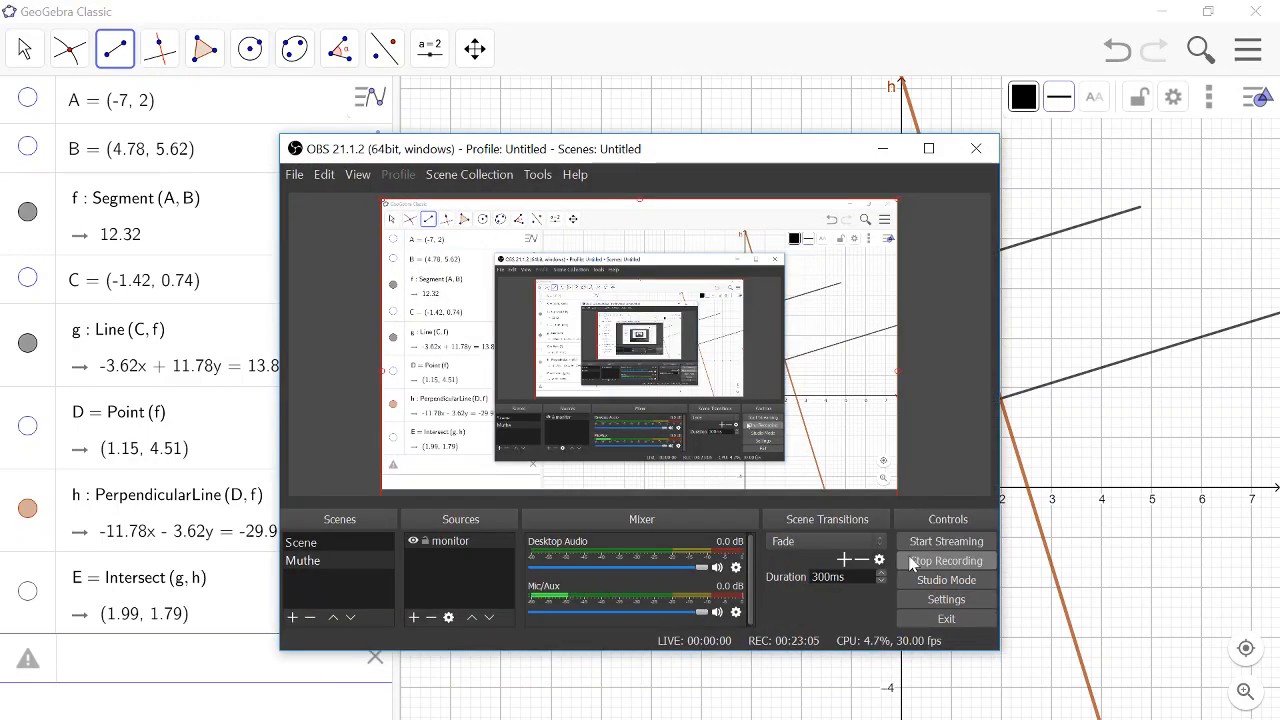